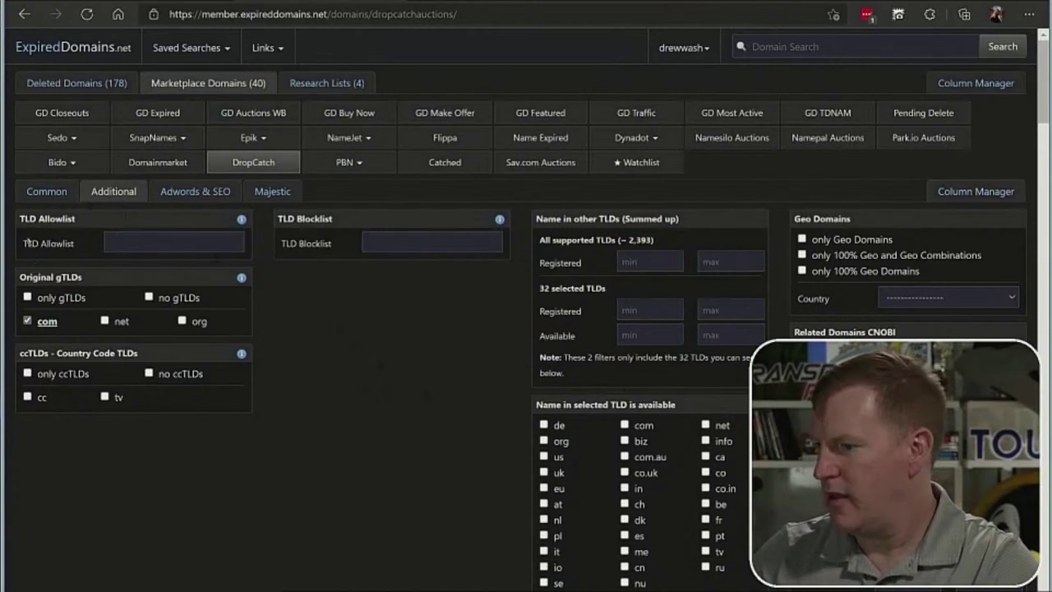
Apply the selected filters to the DropCatch auction domain listing.
{"action": "scroll", "coordinate": [9, 411], "scroll_direction": "down", "scroll_amount": 10}
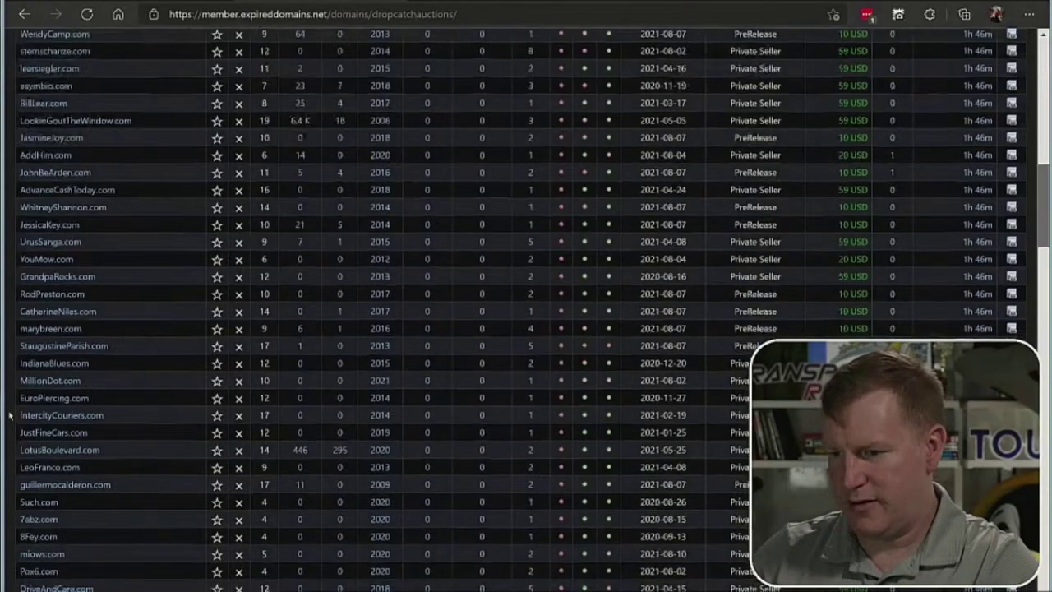
{"action": "scroll", "coordinate": [8, 382], "scroll_direction": "up", "scroll_amount": 3}
{"action": "left_click", "coordinate": [66, 115]}
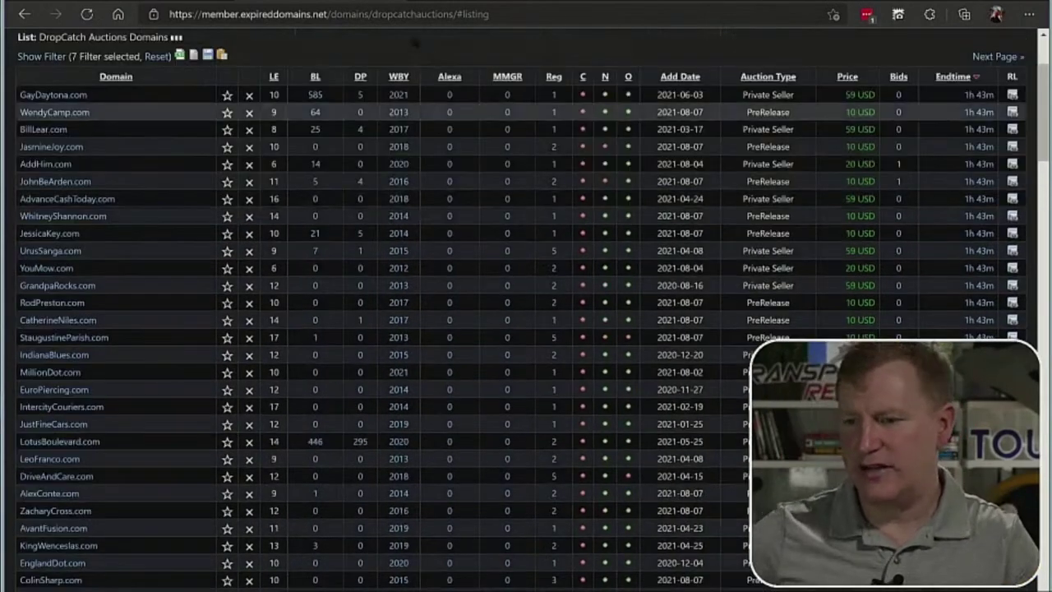
Sort the DropCatch auction listing by auction type so that the Dropped domains come first.
{"action": "scroll", "coordinate": [415, 43], "scroll_direction": "up", "scroll_amount": 1}
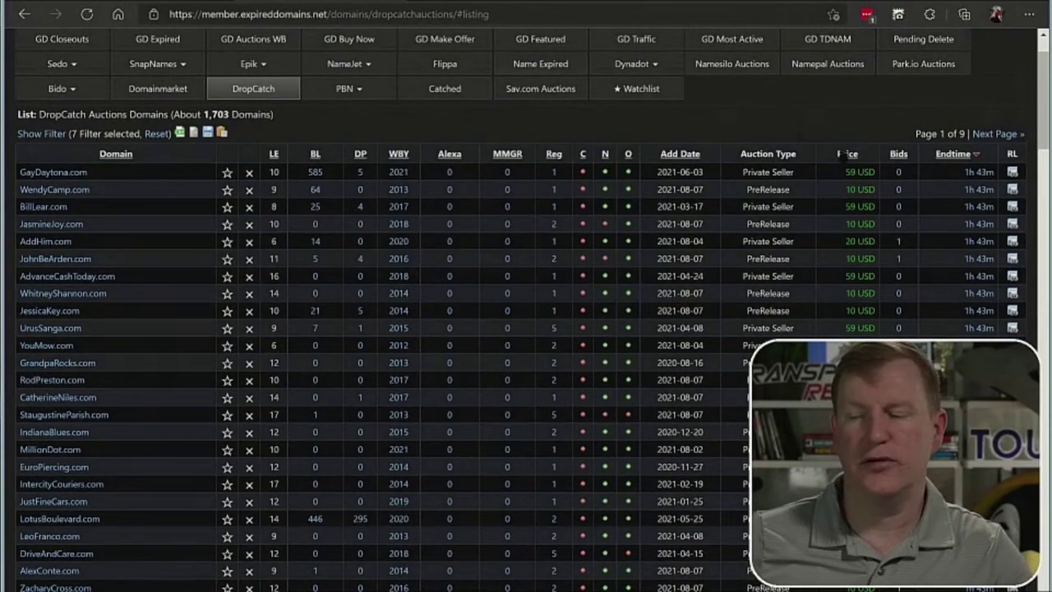
{"action": "left_click", "coordinate": [767, 153]}
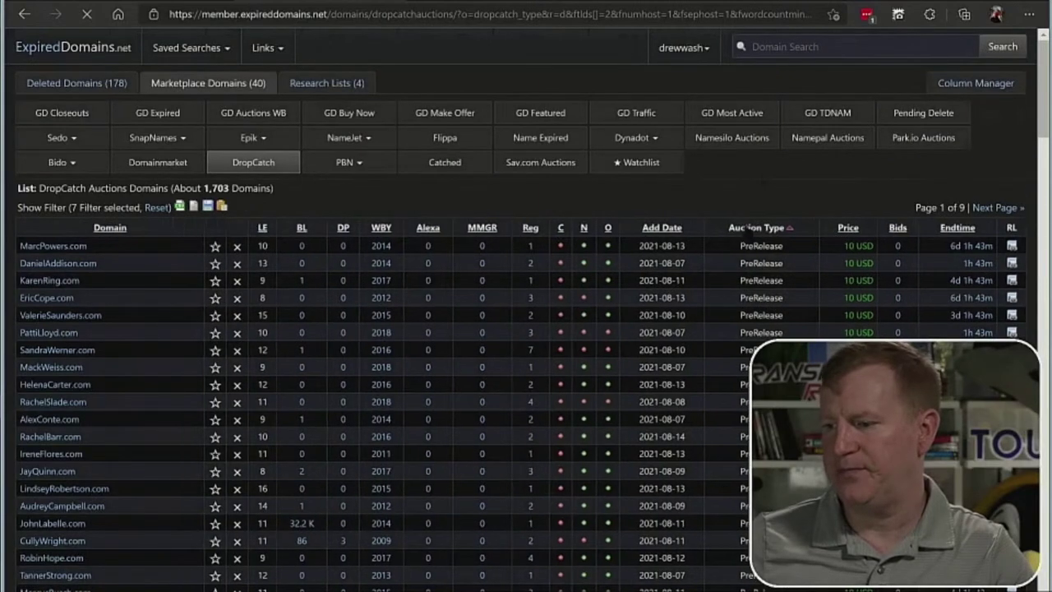
{"action": "left_click", "coordinate": [750, 229]}
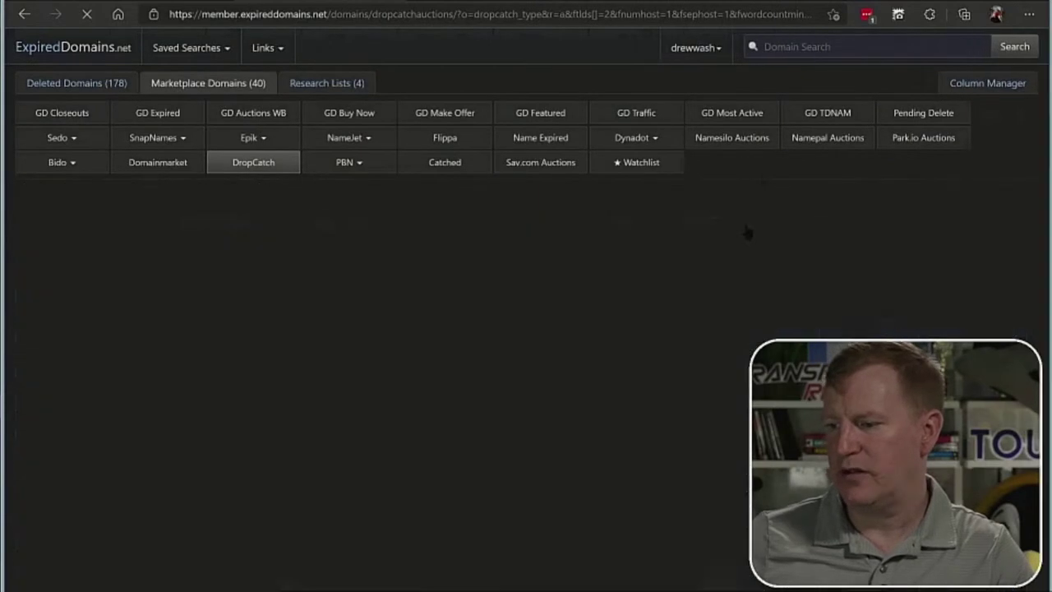
Examine the Dropped domains in the sorted auction listing at an enlarged page size, looking for brandable names.
{"action": "scroll", "coordinate": [759, 195], "scroll_direction": "down", "scroll_amount": 2}
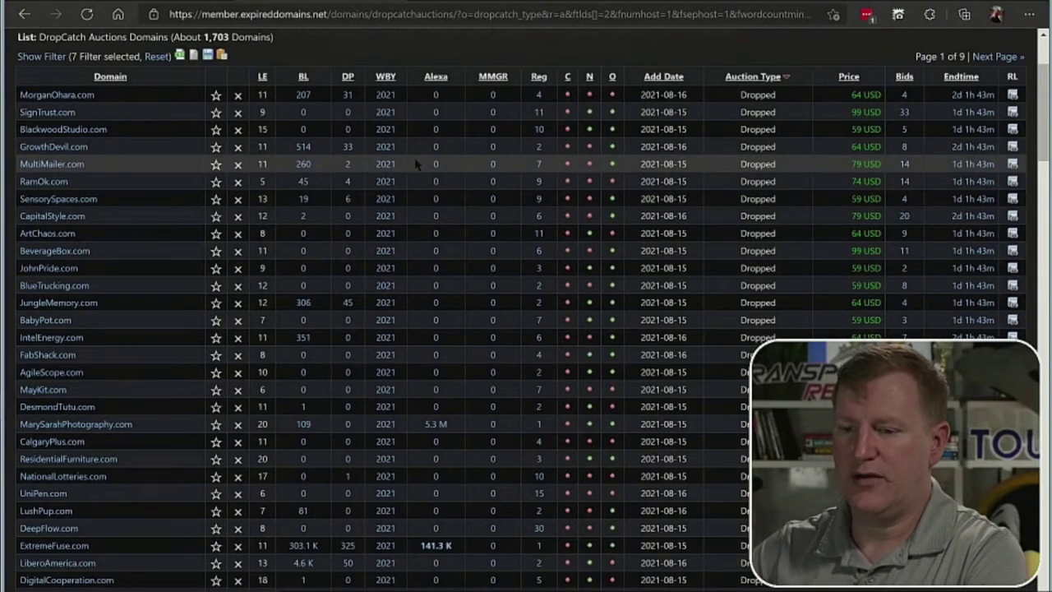
{"action": "scroll", "coordinate": [415, 164], "scroll_direction": "up", "scroll_amount": 3}
{"action": "scroll", "coordinate": [415, 164], "scroll_direction": "left", "scroll_amount": 4}
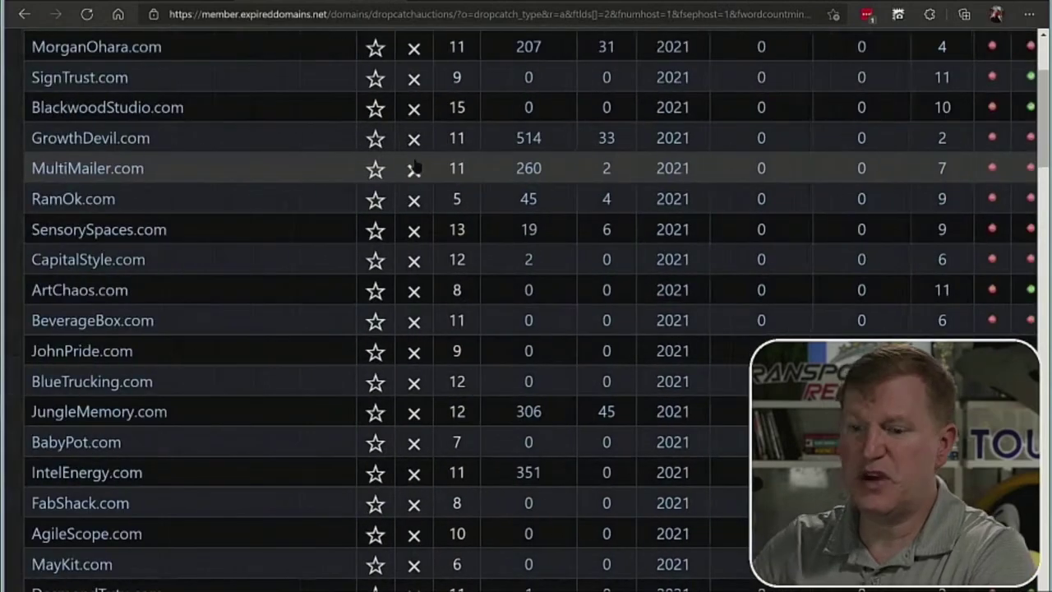
{"action": "scroll", "coordinate": [415, 167], "scroll_direction": "up", "scroll_amount": 1}
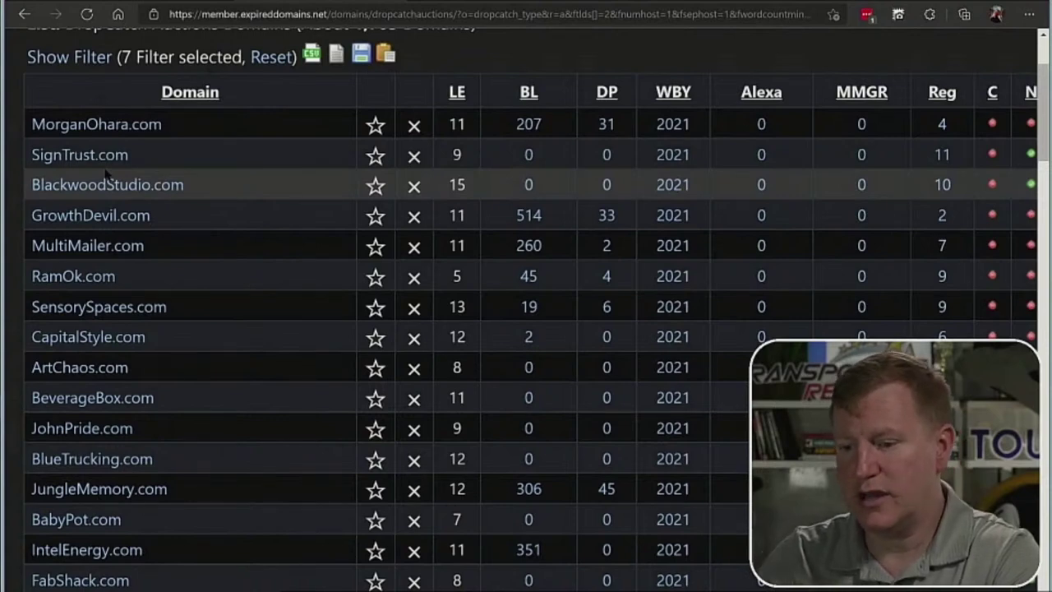
{"action": "scroll", "coordinate": [105, 172], "scroll_direction": "down", "scroll_amount": 1}
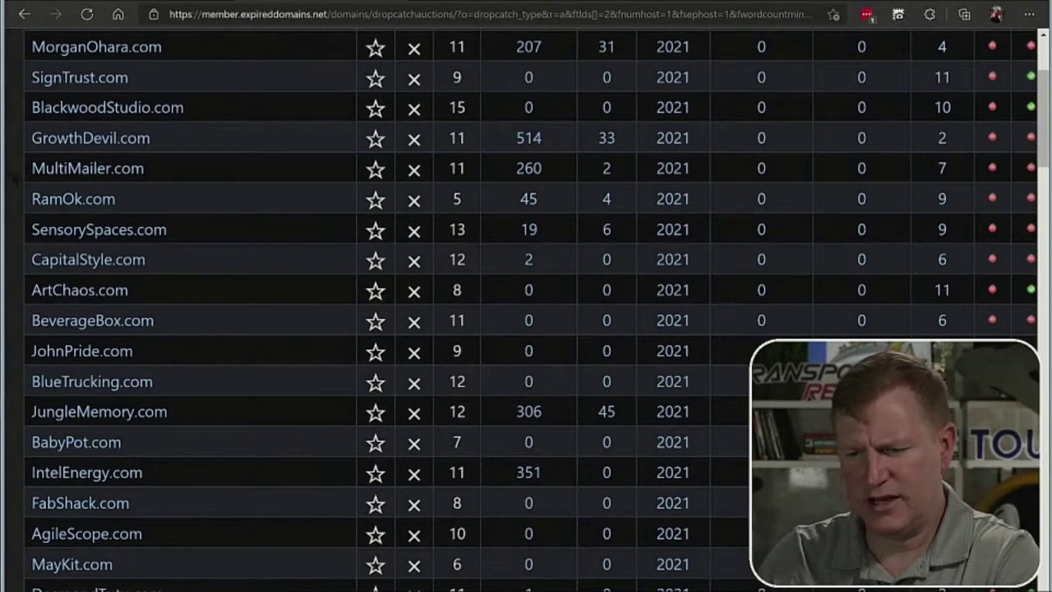
{"action": "scroll", "coordinate": [526, 329], "scroll_direction": "down", "scroll_amount": 1}
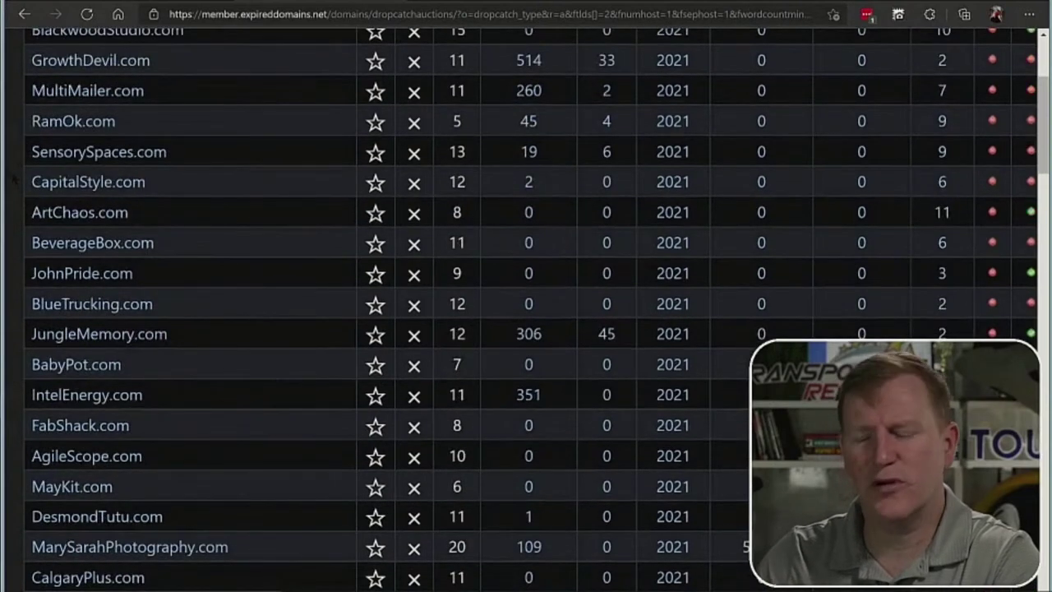
{"action": "scroll", "coordinate": [526, 329], "scroll_direction": "down", "scroll_amount": 1}
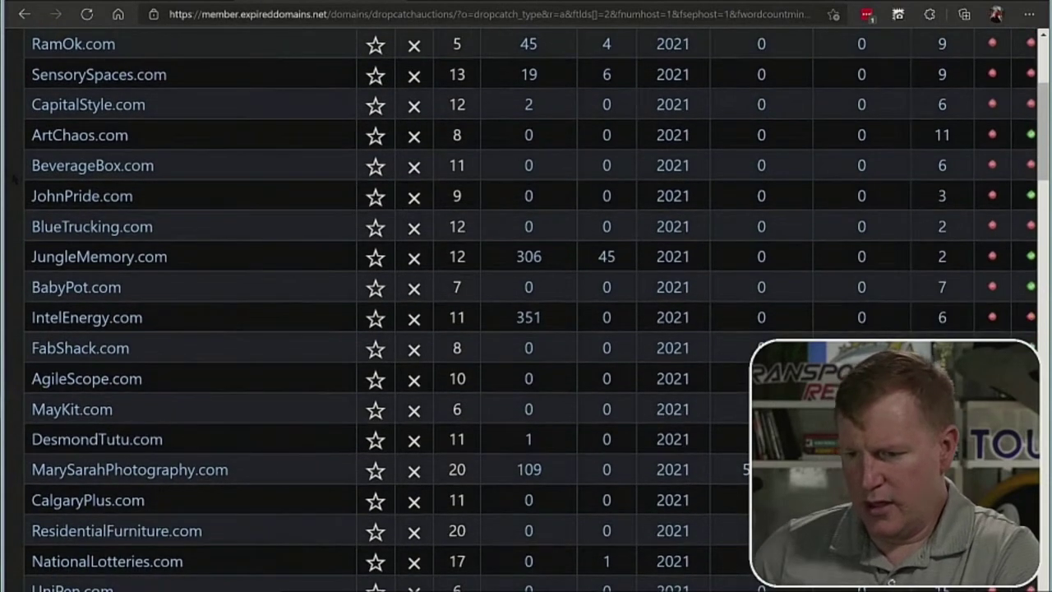
{"action": "scroll", "coordinate": [526, 329], "scroll_direction": "down", "scroll_amount": 1}
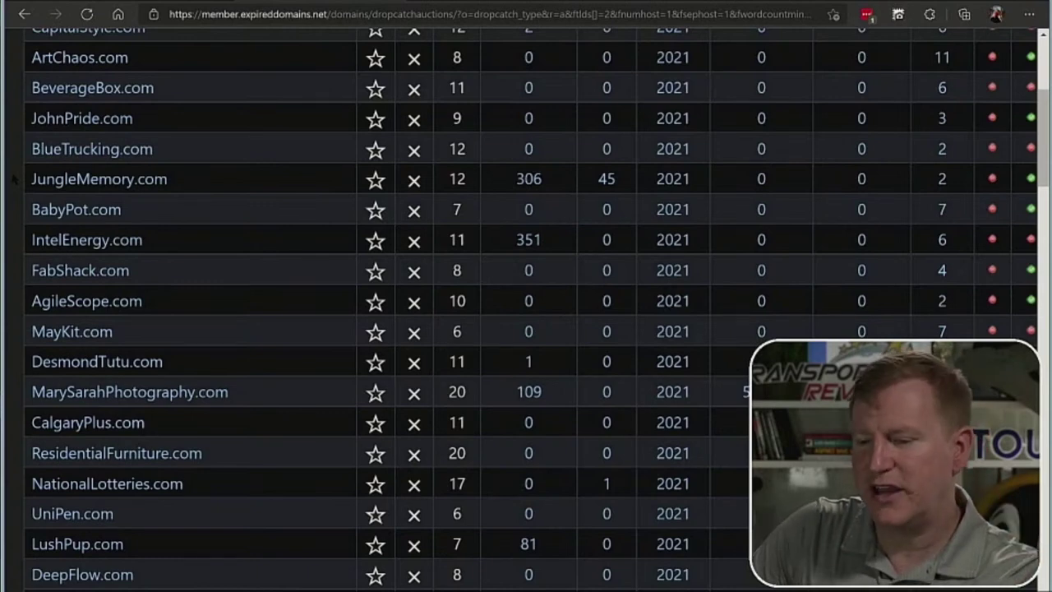
{"action": "scroll", "coordinate": [14, 181], "scroll_direction": "down", "scroll_amount": 1}
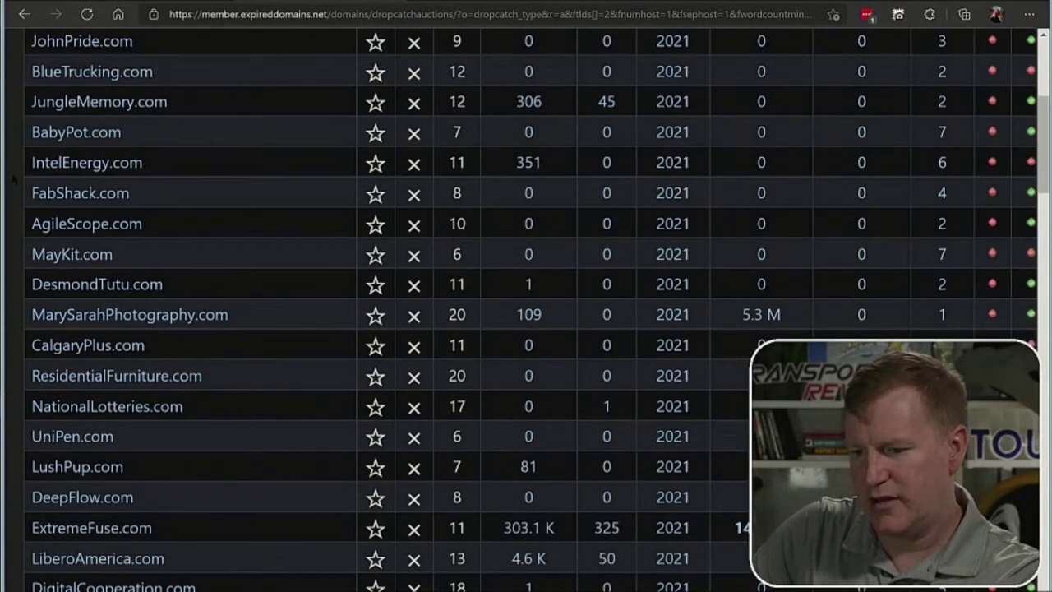
{"action": "scroll", "coordinate": [14, 179], "scroll_direction": "down", "scroll_amount": 1}
{"action": "scroll", "coordinate": [14, 179], "scroll_direction": "down", "scroll_amount": 1}
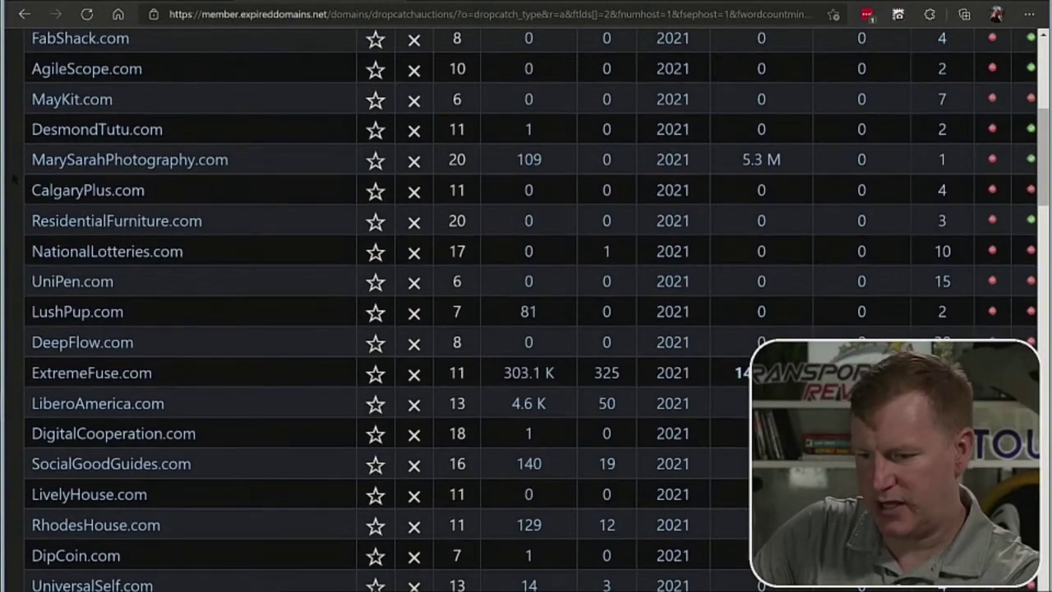
{"action": "scroll", "coordinate": [14, 179], "scroll_direction": "down", "scroll_amount": 2}
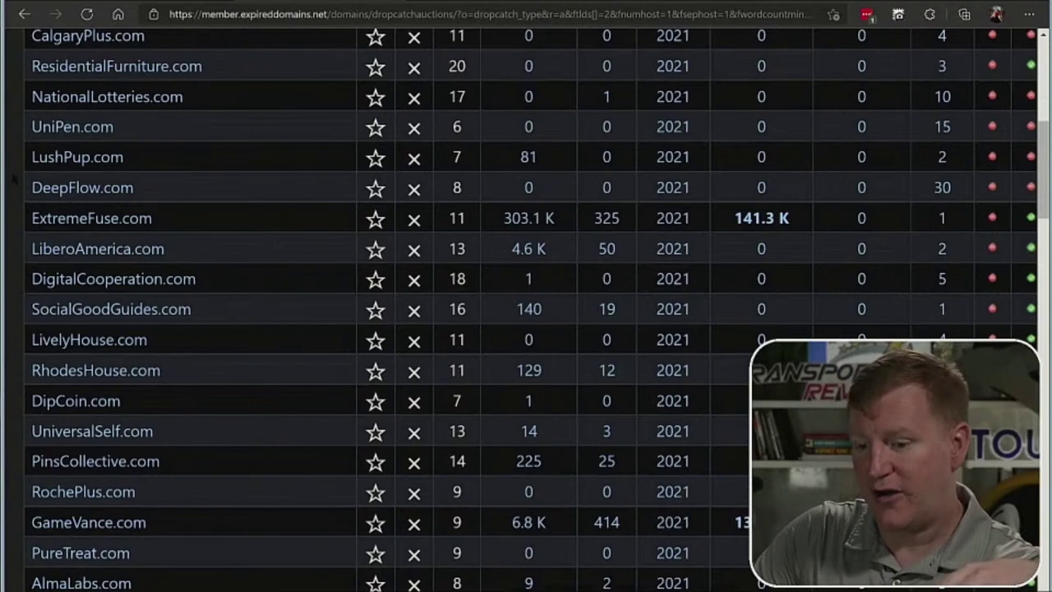
{"action": "scroll", "coordinate": [526, 308], "scroll_direction": "down", "scroll_amount": 1}
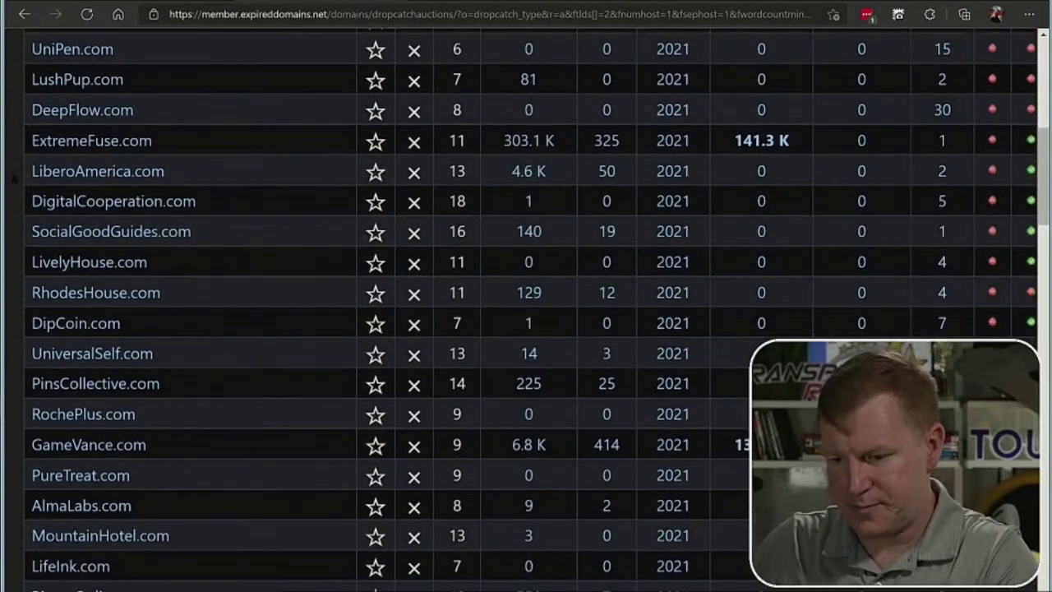
{"action": "scroll", "coordinate": [526, 308], "scroll_direction": "down", "scroll_amount": 3}
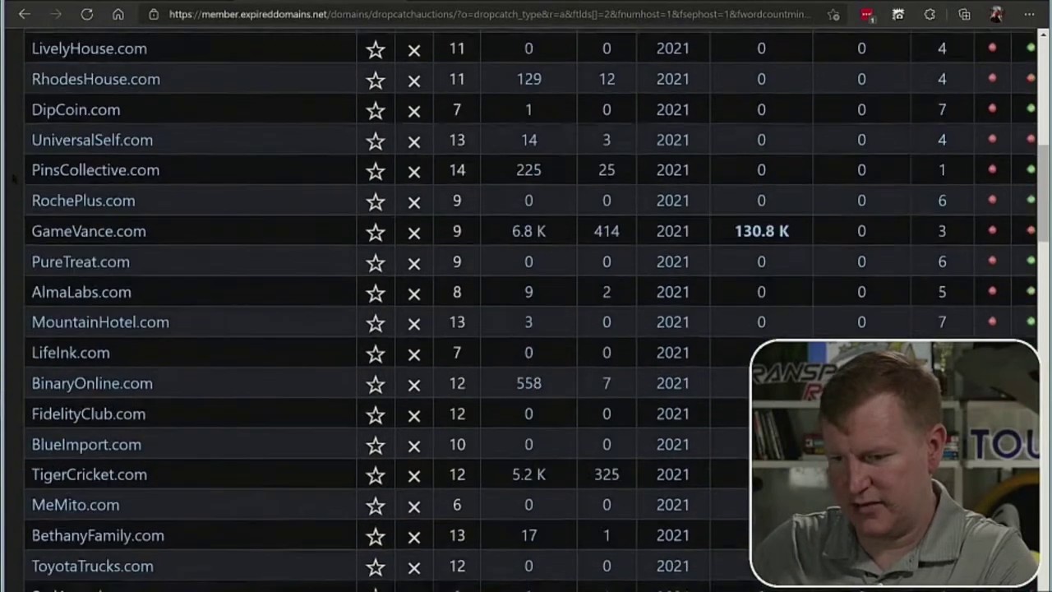
{"action": "key", "text": "ctrl+minus"}
{"action": "key", "text": "ctrl+minus"}
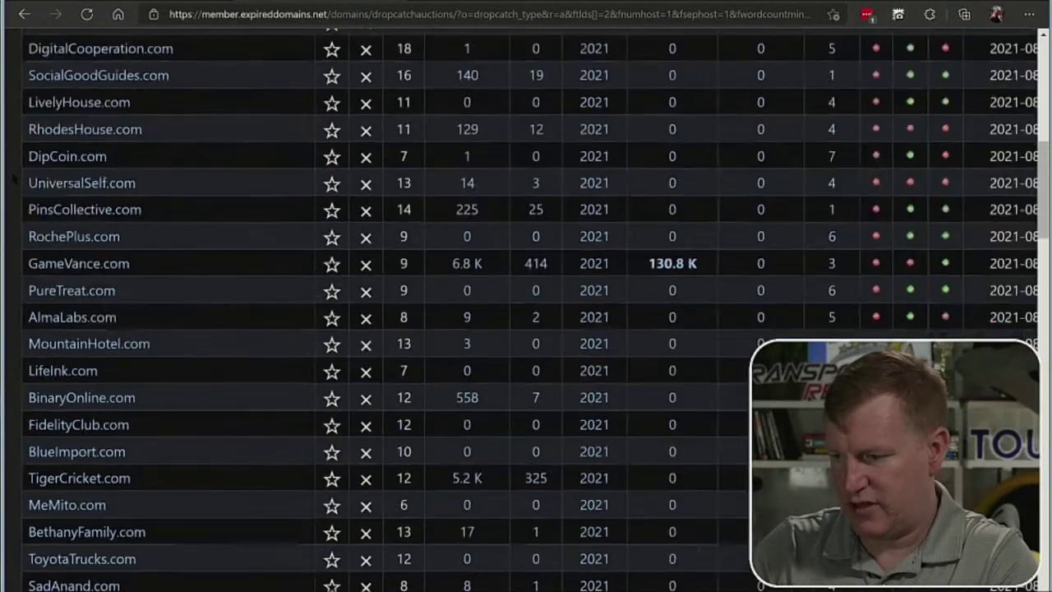
{"action": "scroll", "coordinate": [526, 309], "scroll_direction": "up", "scroll_amount": 2}
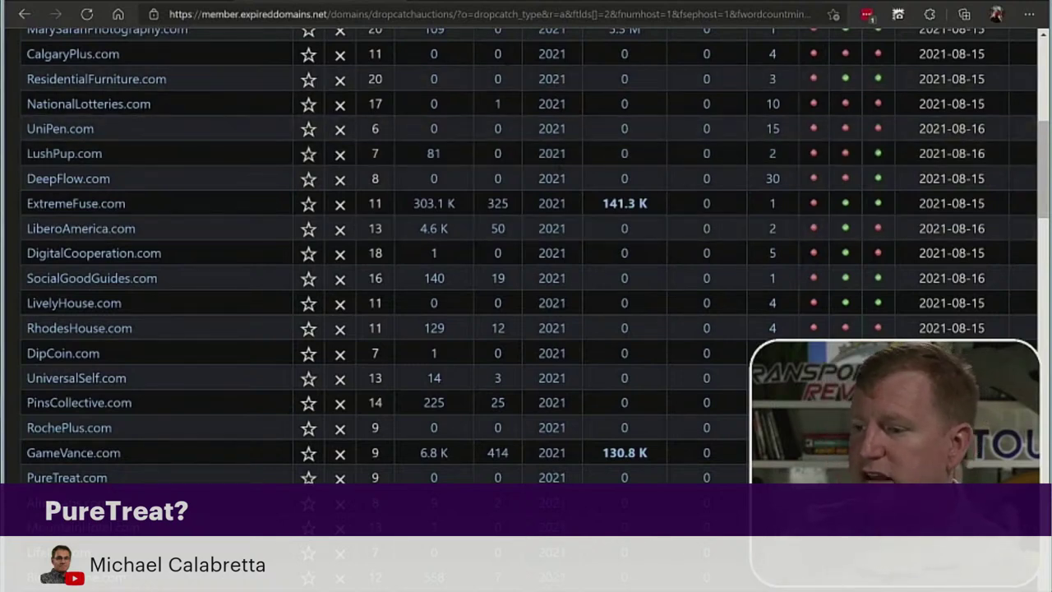
Switch to the browser tab showing GoDaddy and open spyfu.com there.
{"action": "key", "text": "ctrl+Tab"}
{"action": "left_click", "coordinate": [460, 16]}
{"action": "type", "text": "spyfu.com"}
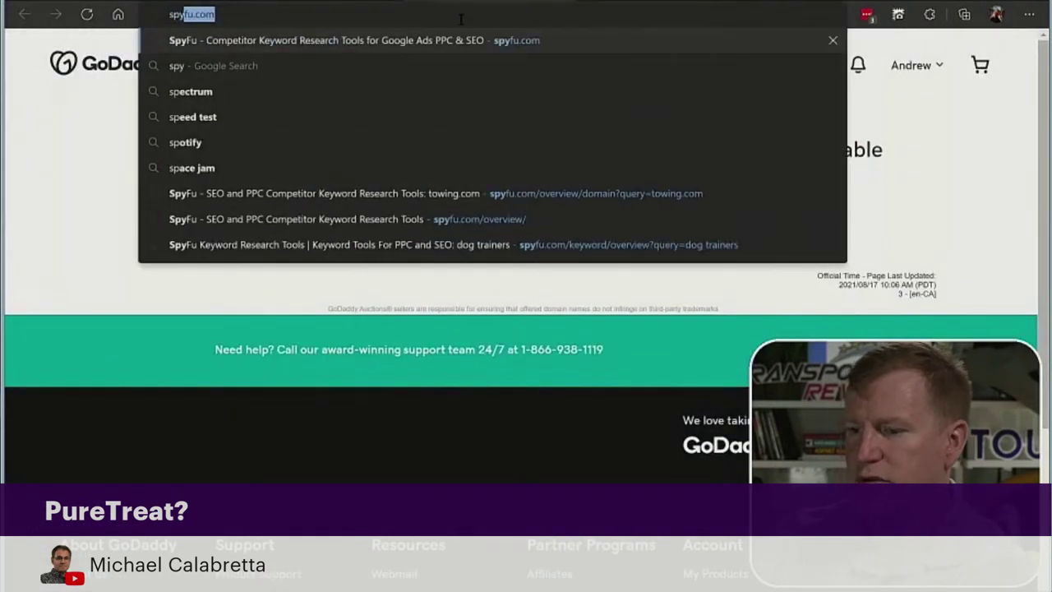
{"action": "key", "text": "Return"}
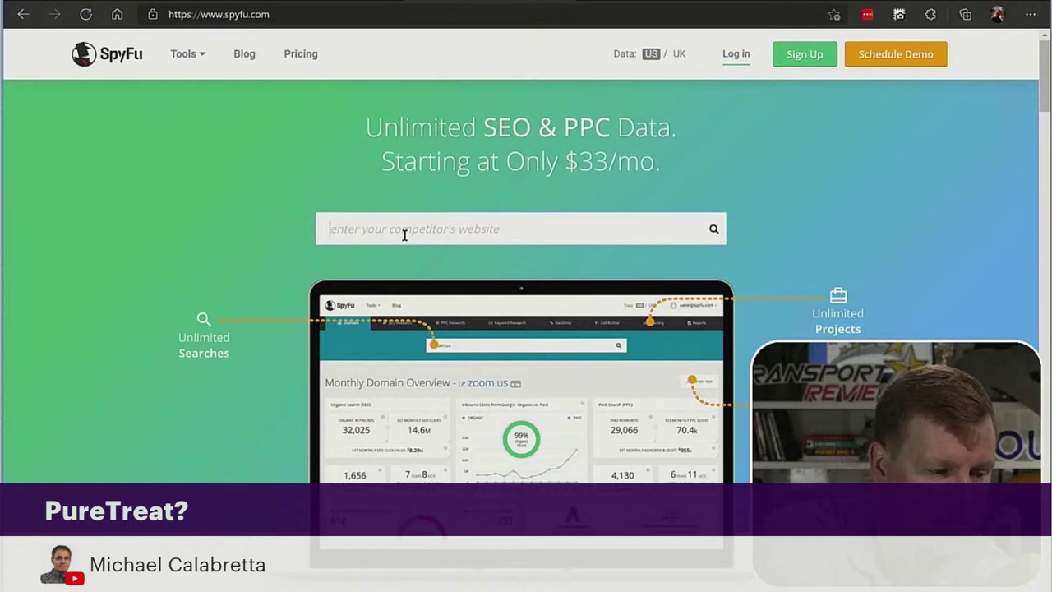
Search SpyFu for the keyword "pure treat".
{"action": "type", "text": "p"}
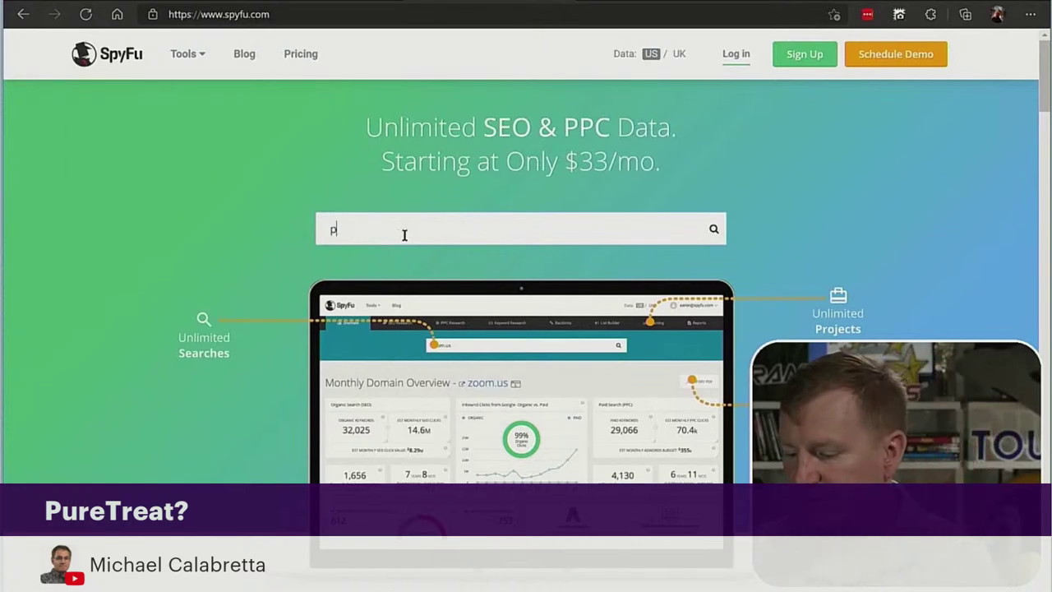
{"action": "type", "text": "ure treat"}
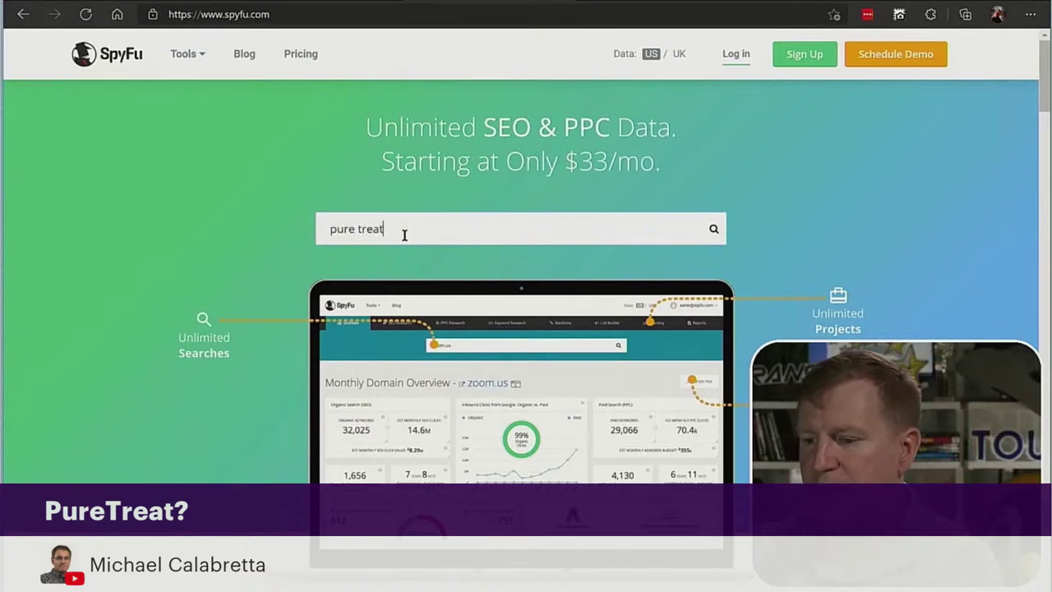
{"action": "key", "text": "Return"}
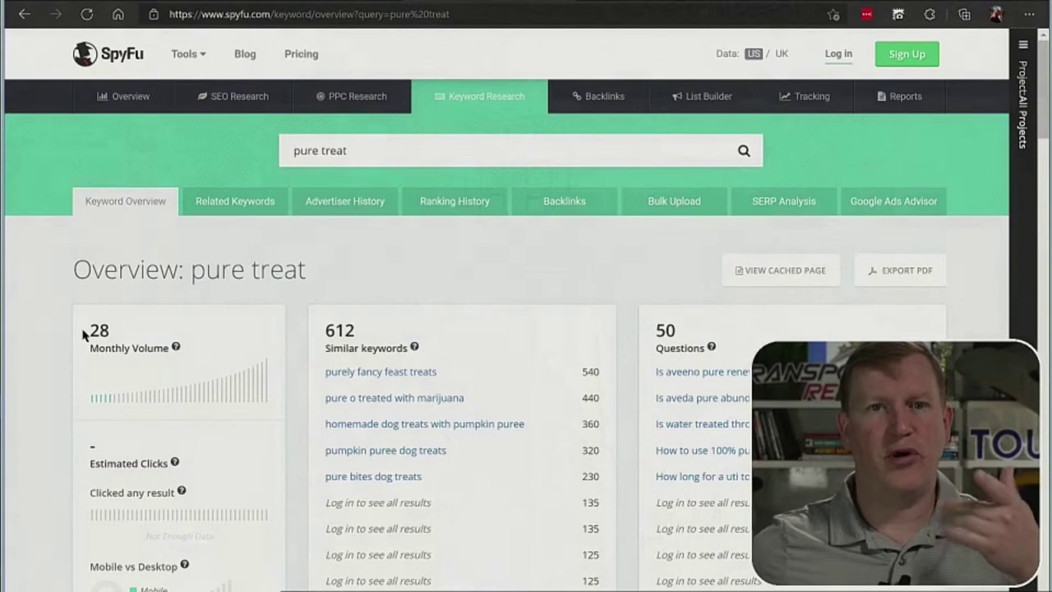
Examine the monthly volume for "pure treat" and the similar keyword "pure bites dog treats".
{"action": "left_click_drag", "start_coordinate": [88, 325], "coordinate": [169, 348]}
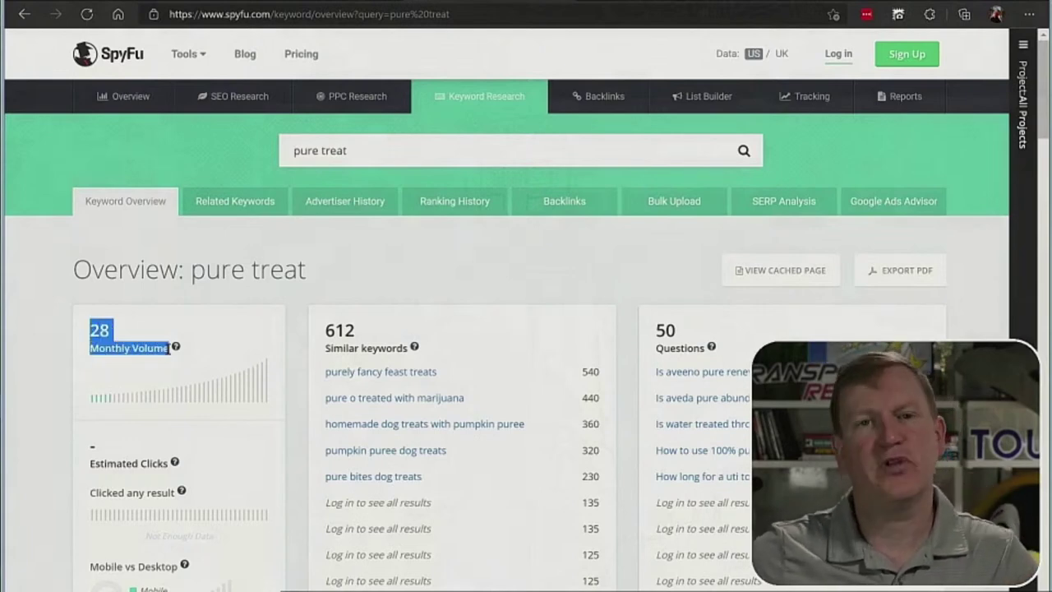
{"action": "left_click", "coordinate": [168, 349]}
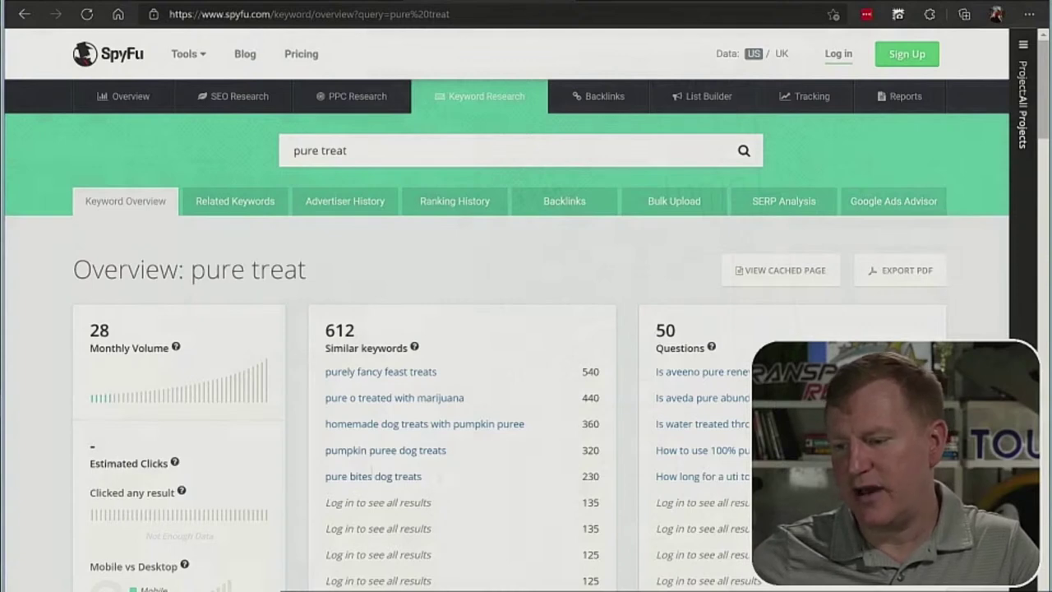
{"action": "left_click_drag", "start_coordinate": [424, 476], "coordinate": [293, 479]}
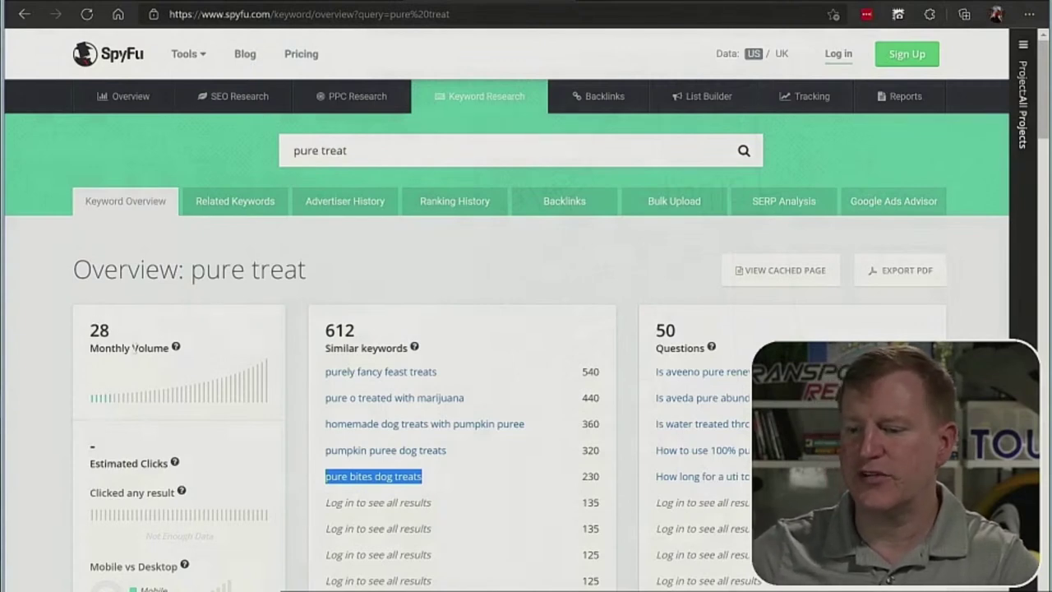
{"action": "left_click_drag", "start_coordinate": [91, 327], "coordinate": [138, 348]}
{"action": "left_click", "coordinate": [138, 349]}
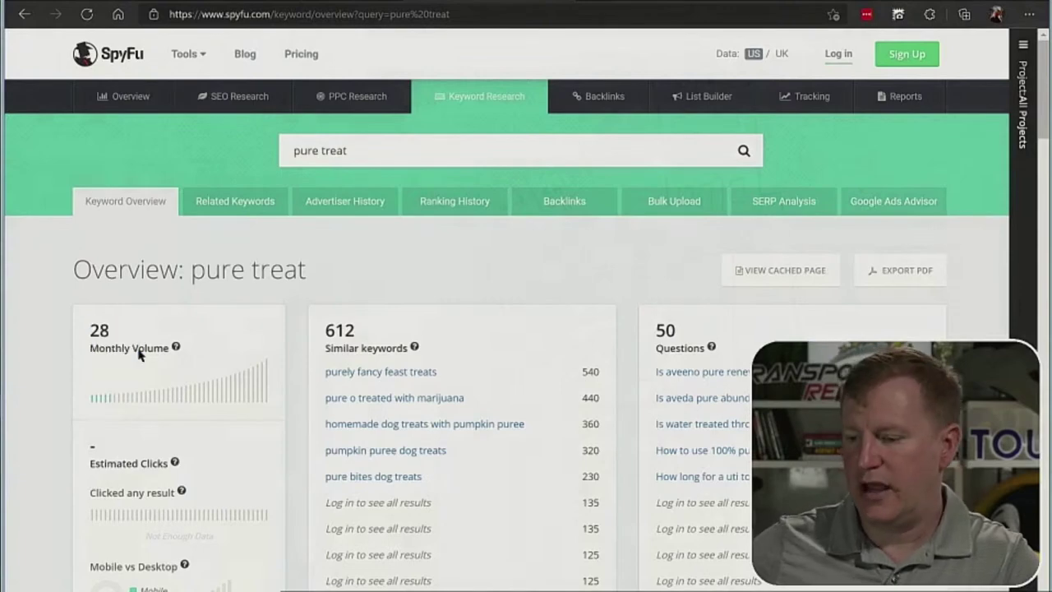
Examine the Google Provided Data for "pure treat", including cost per click, monthly cost, search volume and advertisers.
{"action": "scroll", "coordinate": [138, 352], "scroll_direction": "down", "scroll_amount": 2}
{"action": "scroll", "coordinate": [138, 354], "scroll_direction": "down", "scroll_amount": 4}
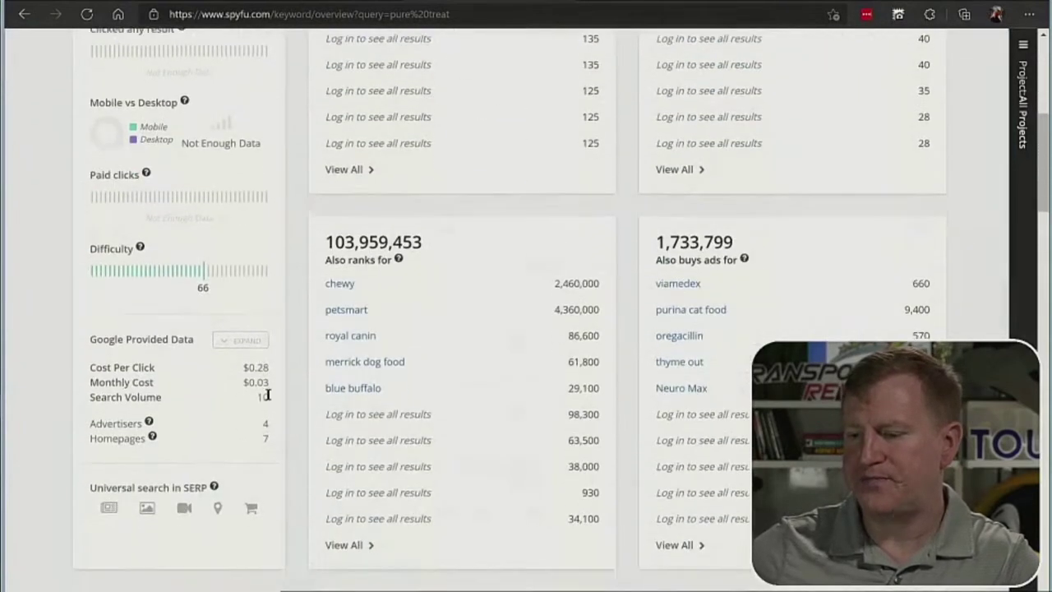
{"action": "left_click_drag", "start_coordinate": [91, 362], "coordinate": [250, 360]}
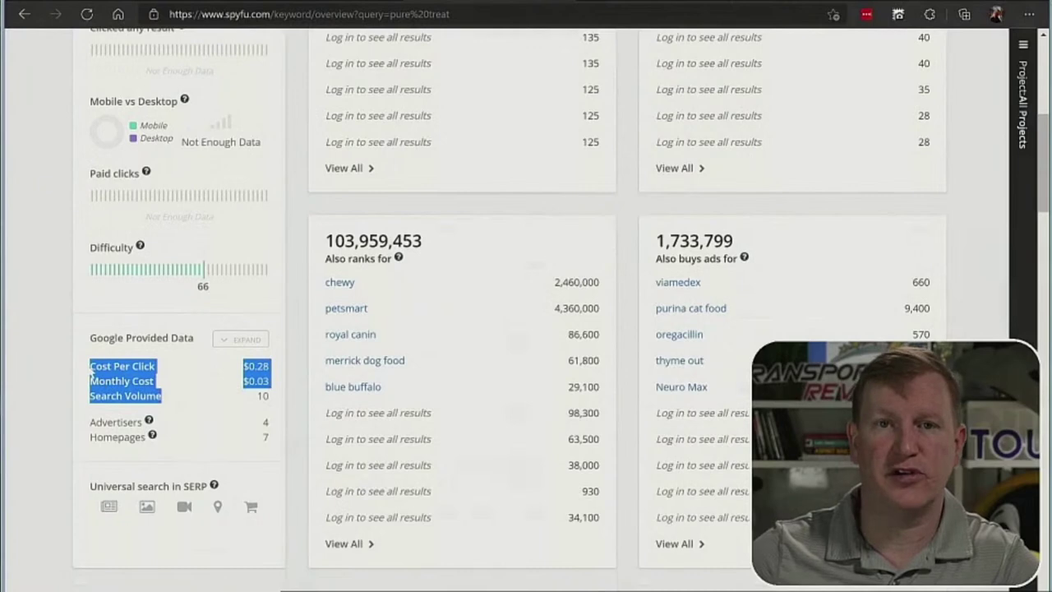
{"action": "left_click", "coordinate": [250, 361]}
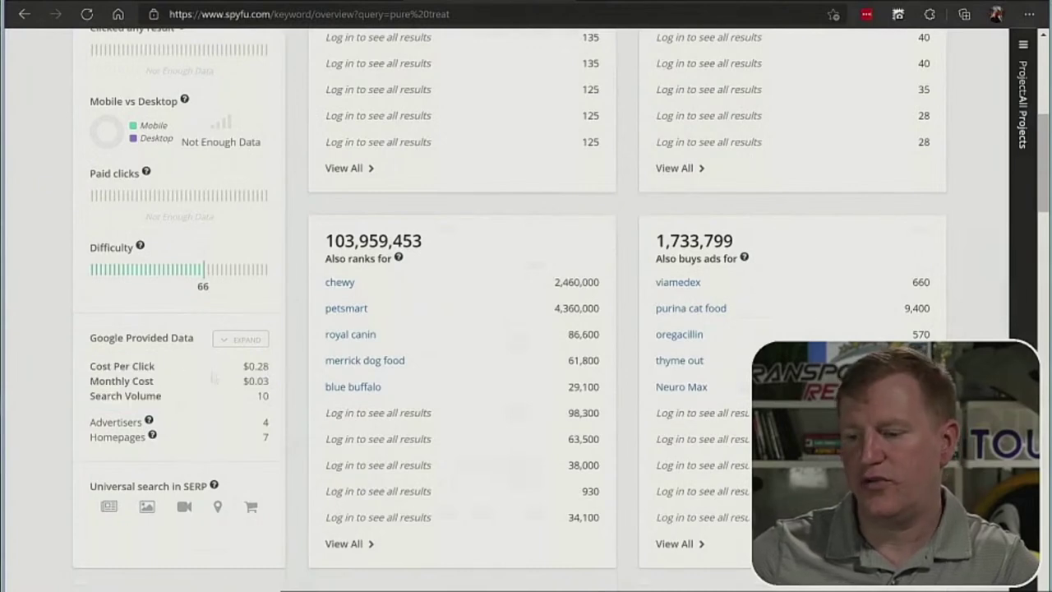
{"action": "left_click_drag", "start_coordinate": [156, 381], "coordinate": [90, 381]}
{"action": "triple_click", "coordinate": [96, 369]}
{"action": "left_click", "coordinate": [96, 369]}
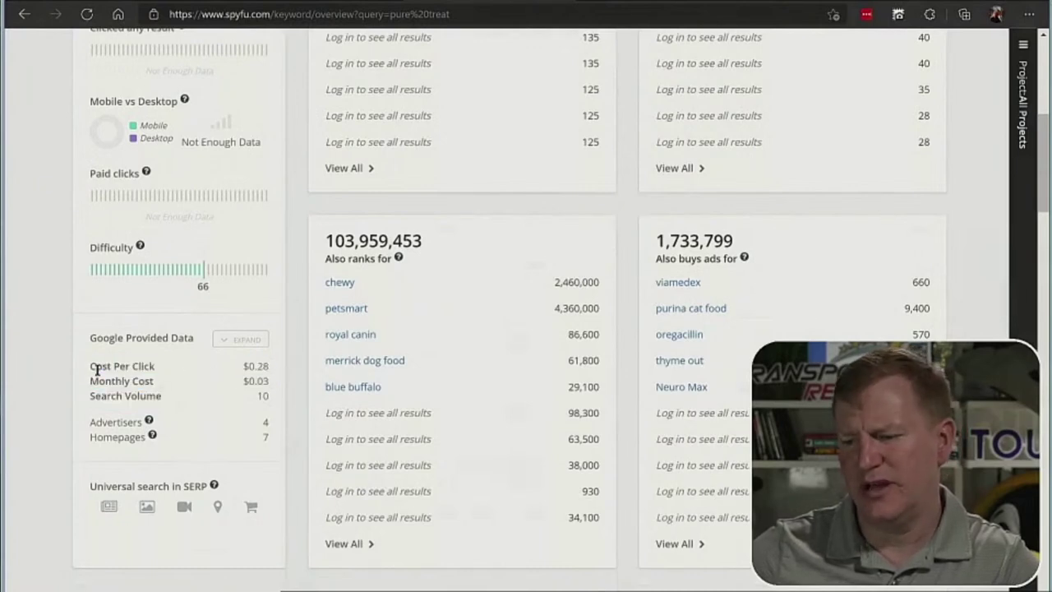
{"action": "left_click_drag", "start_coordinate": [95, 366], "coordinate": [155, 366]}
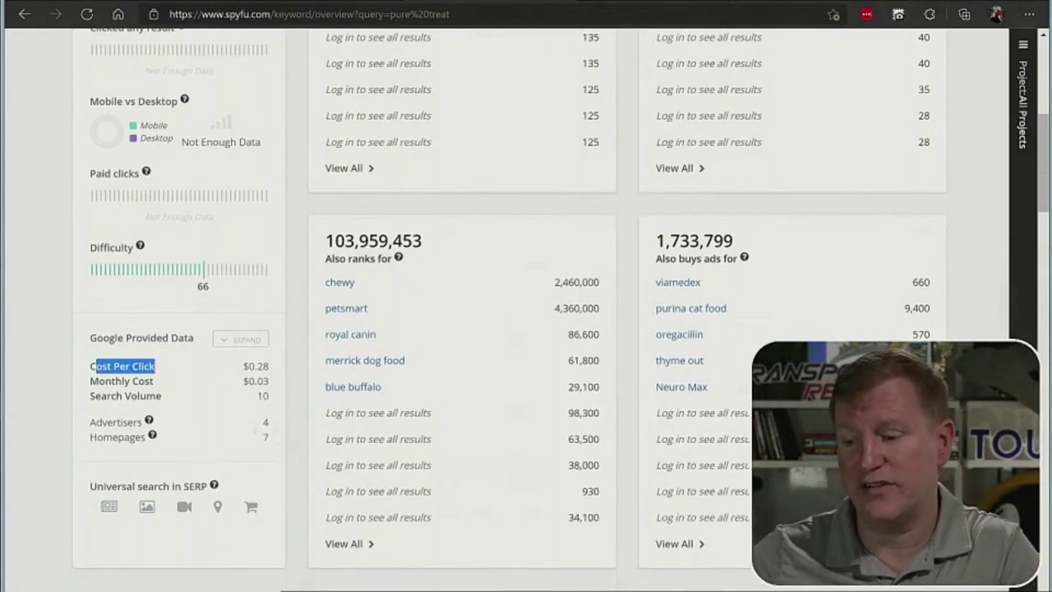
{"action": "left_click", "coordinate": [251, 426]}
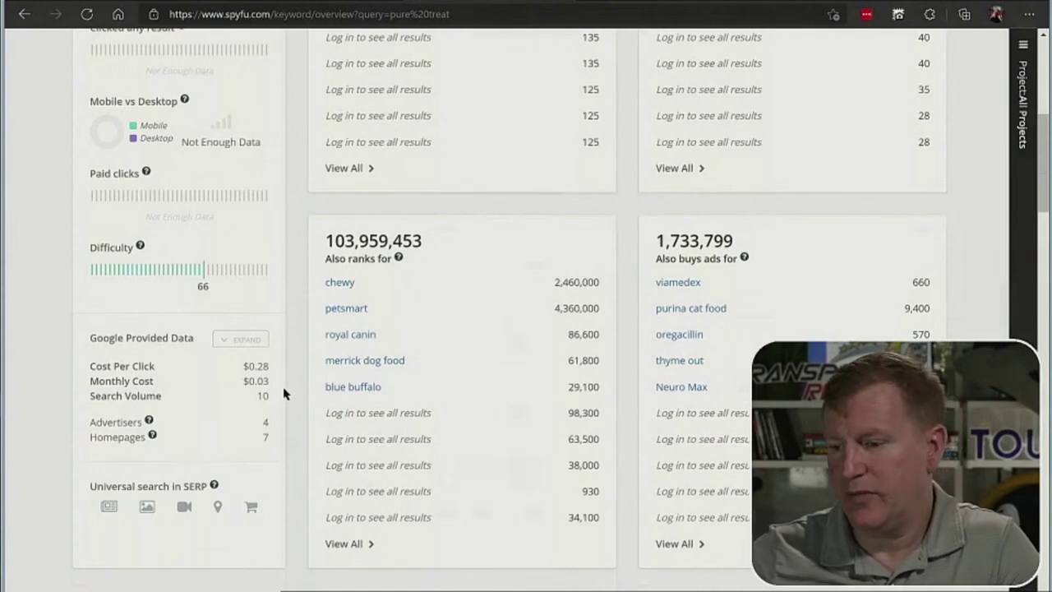
{"action": "scroll", "coordinate": [284, 395], "scroll_direction": "up", "scroll_amount": 6}
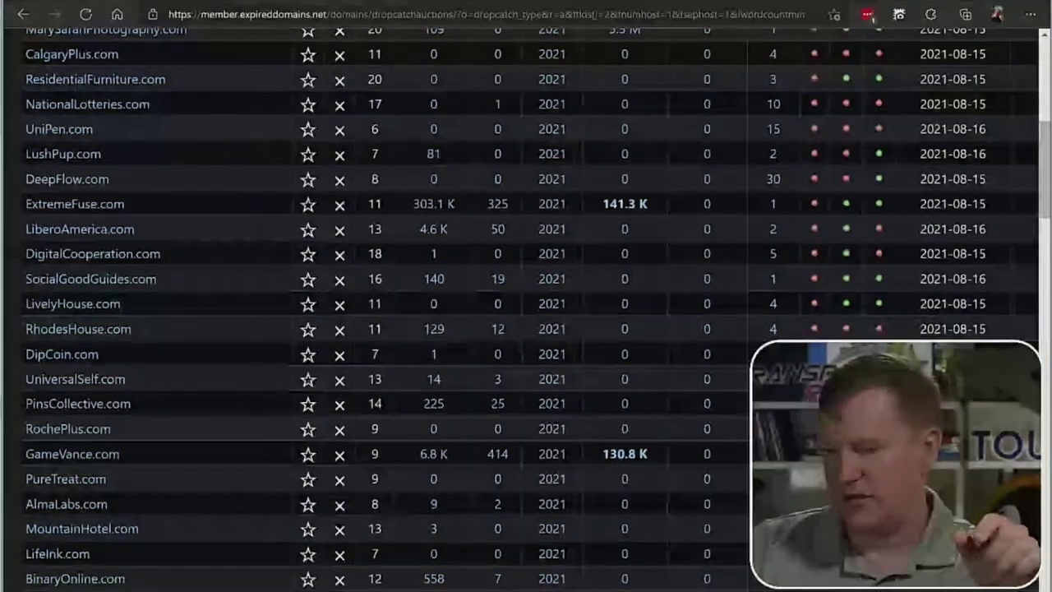
Open the DropCatch auction page for ToyotaTrucks.com, examine the brand name in the domain, and close the page.
{"action": "scroll", "coordinate": [526, 308], "scroll_direction": "down", "scroll_amount": 7}
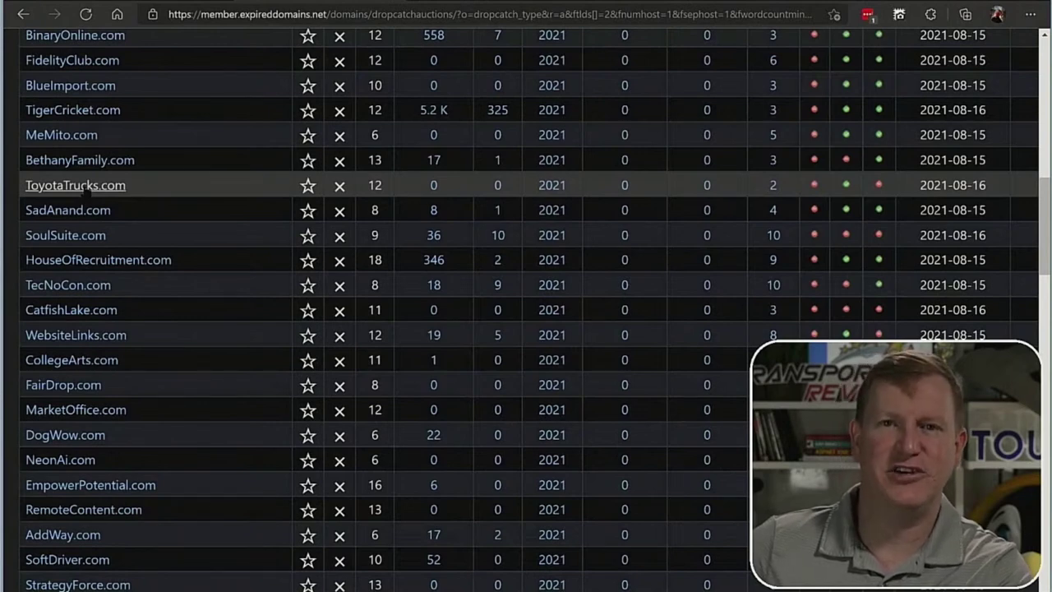
{"action": "left_click", "coordinate": [86, 191]}
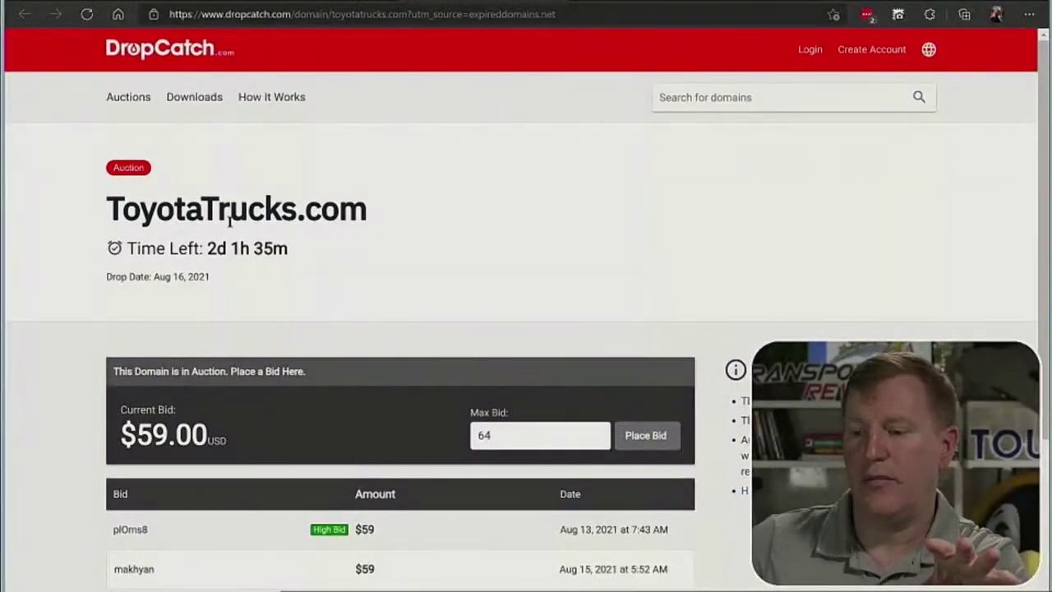
{"action": "left_click_drag", "start_coordinate": [202, 212], "coordinate": [107, 210]}
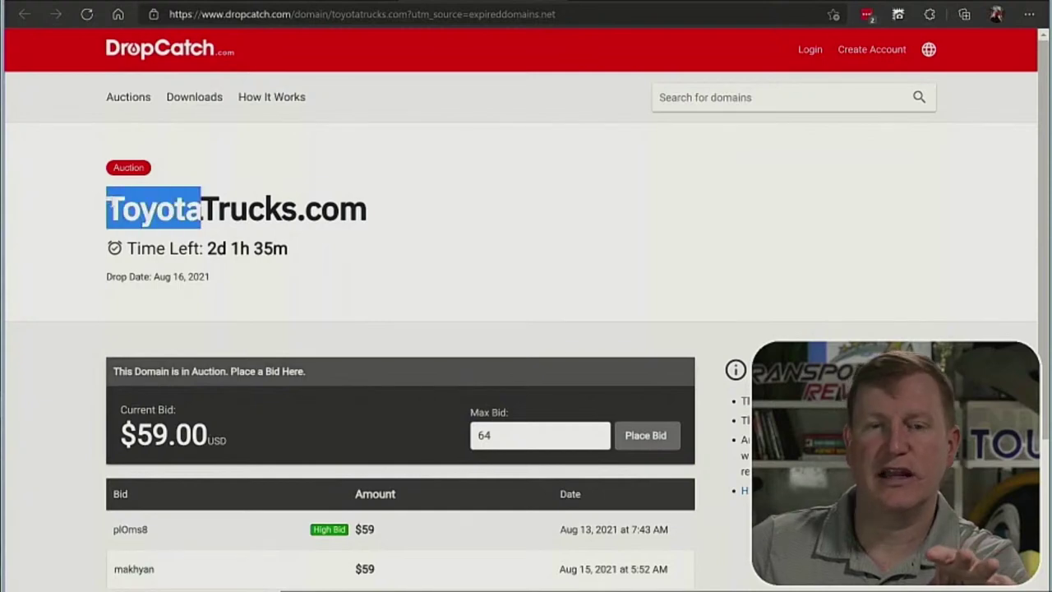
{"action": "left_click", "coordinate": [113, 207]}
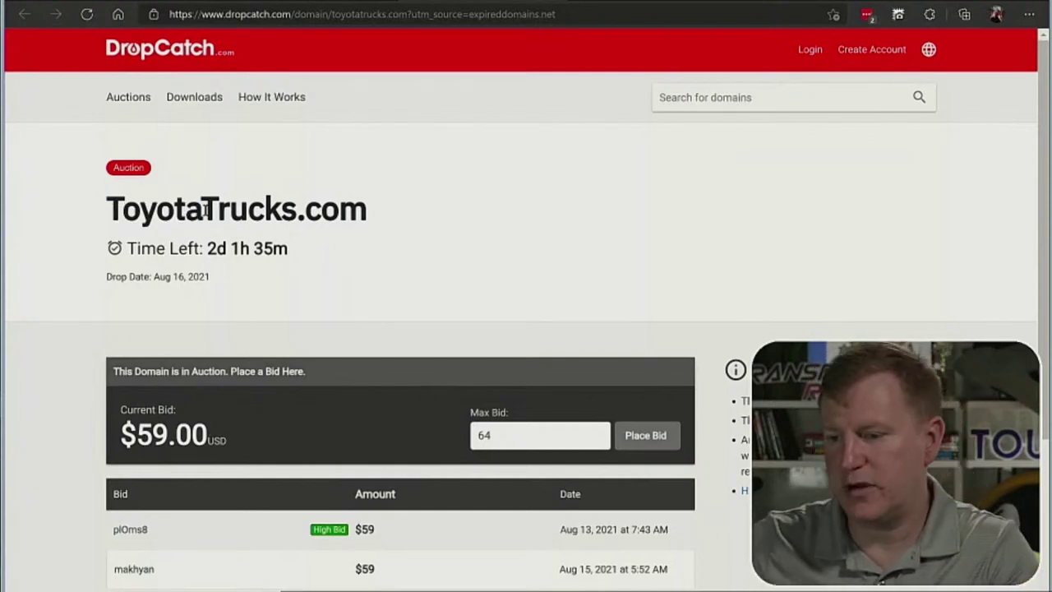
{"action": "left_click_drag", "start_coordinate": [143, 212], "coordinate": [107, 211]}
{"action": "left_click", "coordinate": [111, 211]}
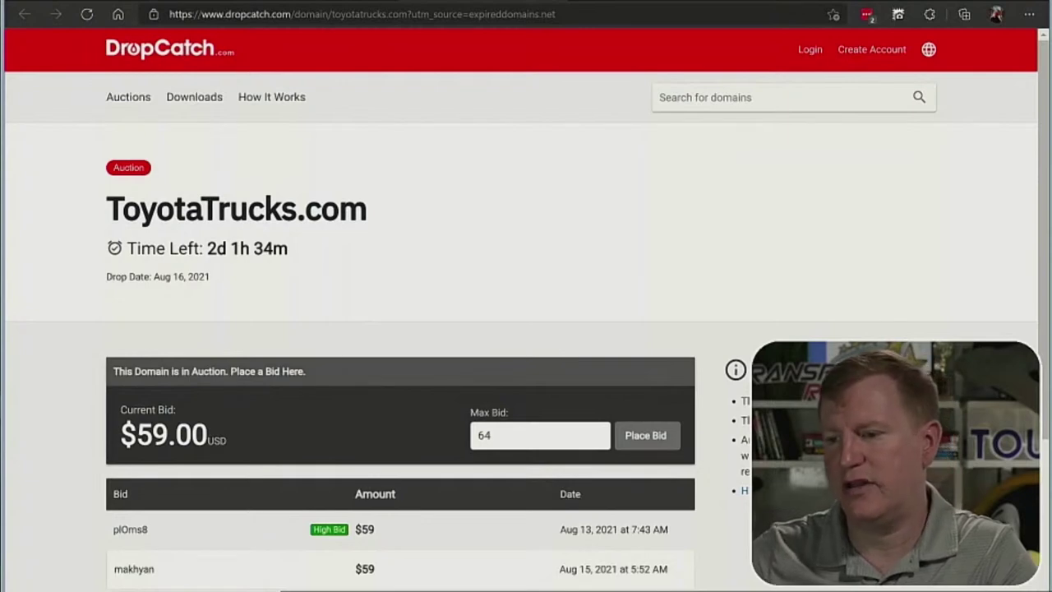
{"action": "key", "text": "ctrl+w"}
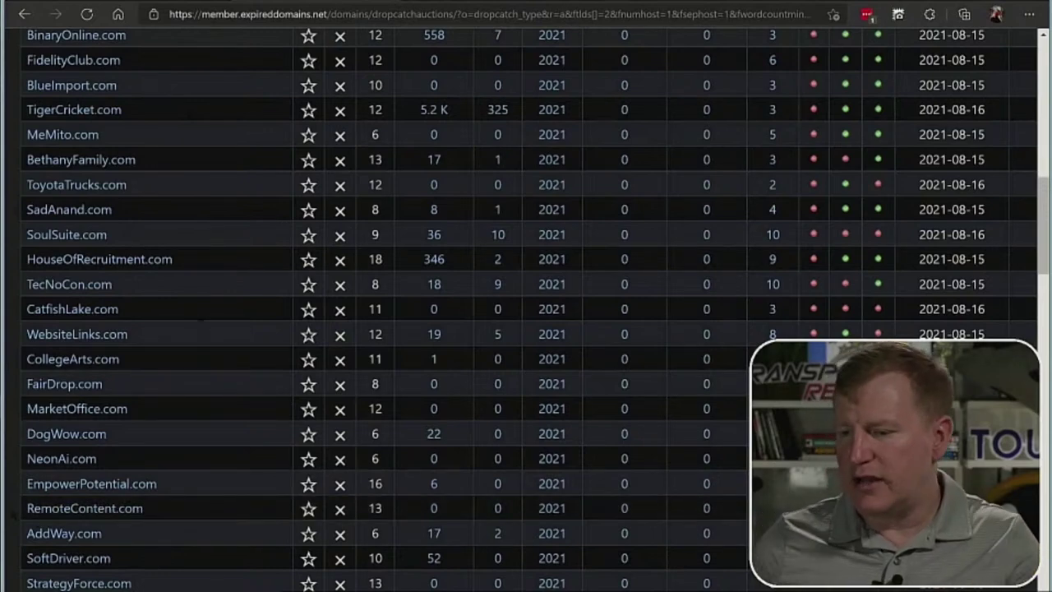
Switch to SpyFu and search for the keyword "remote content".
{"action": "key", "text": "ctrl+Tab"}
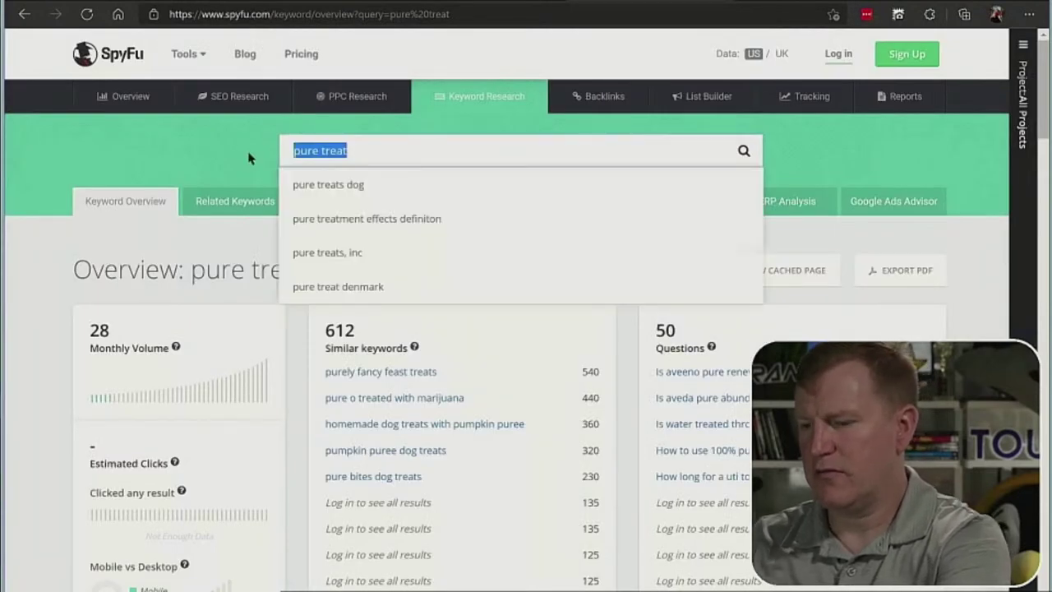
{"action": "type", "text": "remote content"}
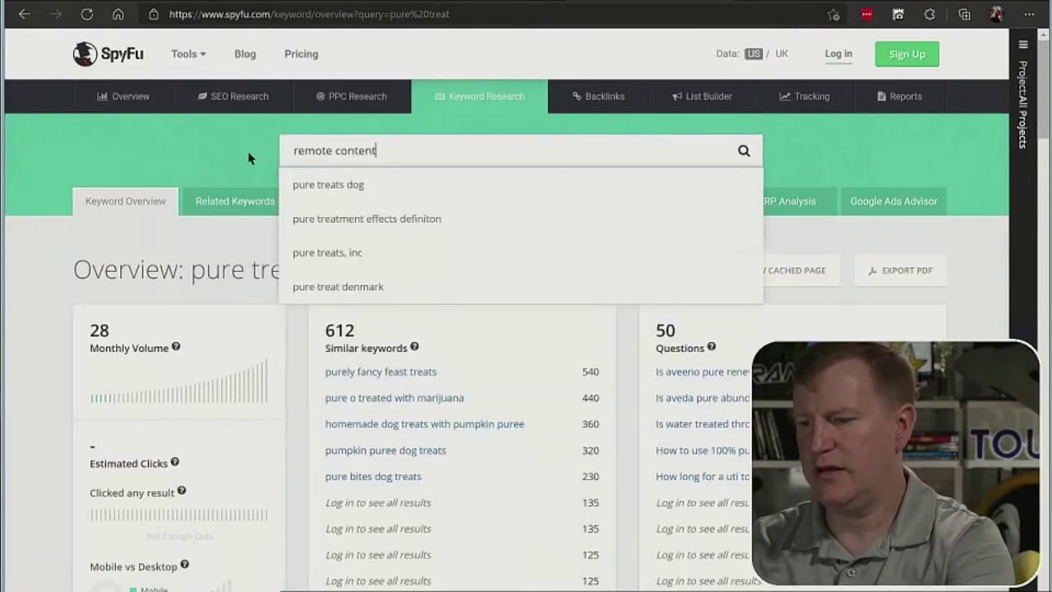
{"action": "key", "text": "Return"}
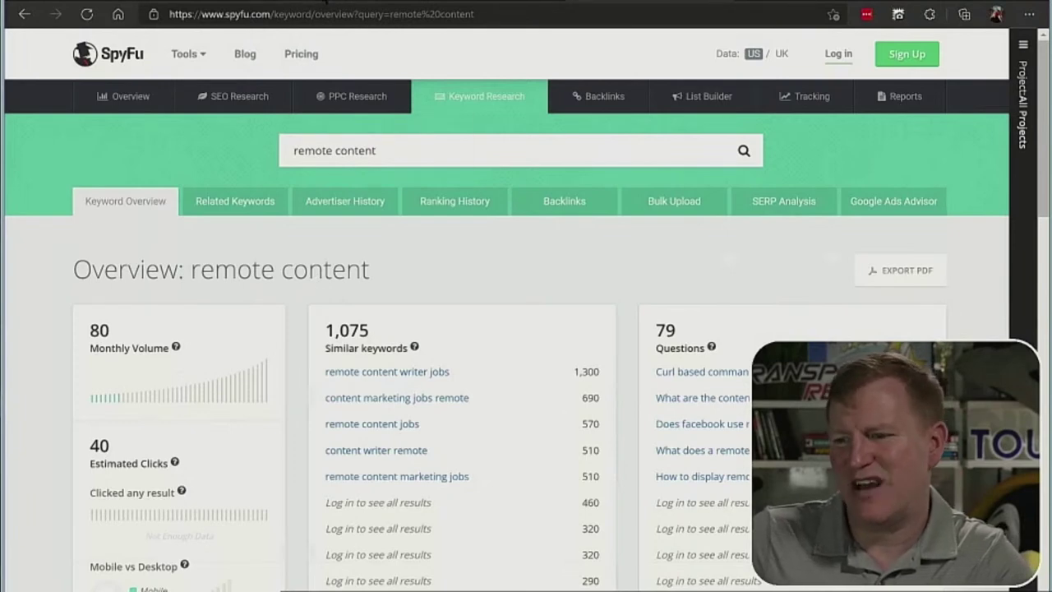
Return to the ExpiredDomains.net DropCatch list and open the auction page for RemoteContent.com.
{"action": "left_click", "coordinate": [324, 5]}
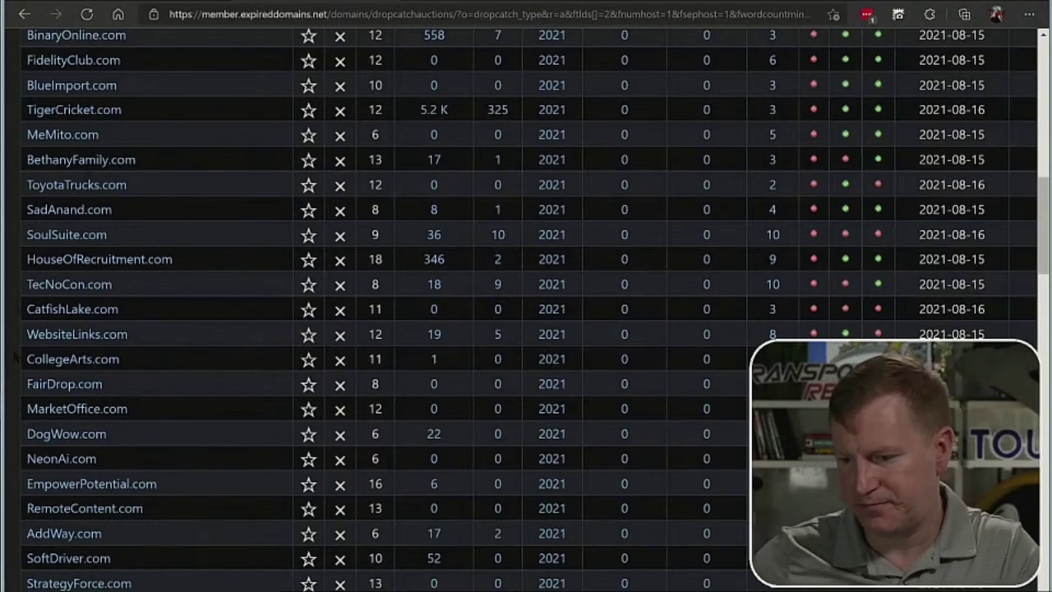
{"action": "scroll", "coordinate": [14, 355], "scroll_direction": "down", "scroll_amount": 2}
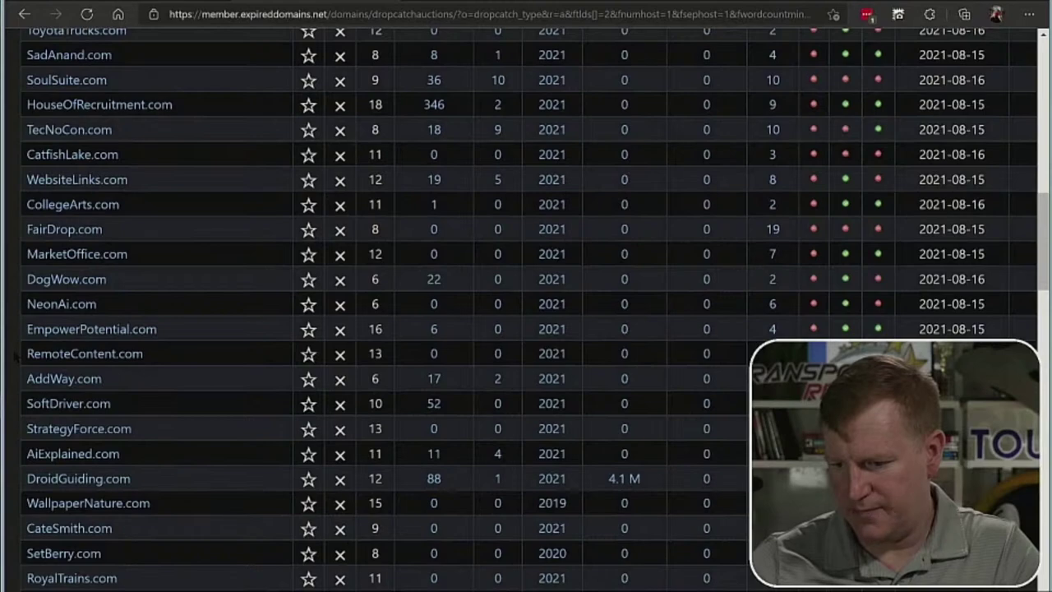
{"action": "scroll", "coordinate": [15, 354], "scroll_direction": "down", "scroll_amount": 7}
{"action": "key", "text": "ctrl+minus"}
{"action": "key", "text": "ctrl+minus"}
{"action": "key", "text": "ctrl+minus"}
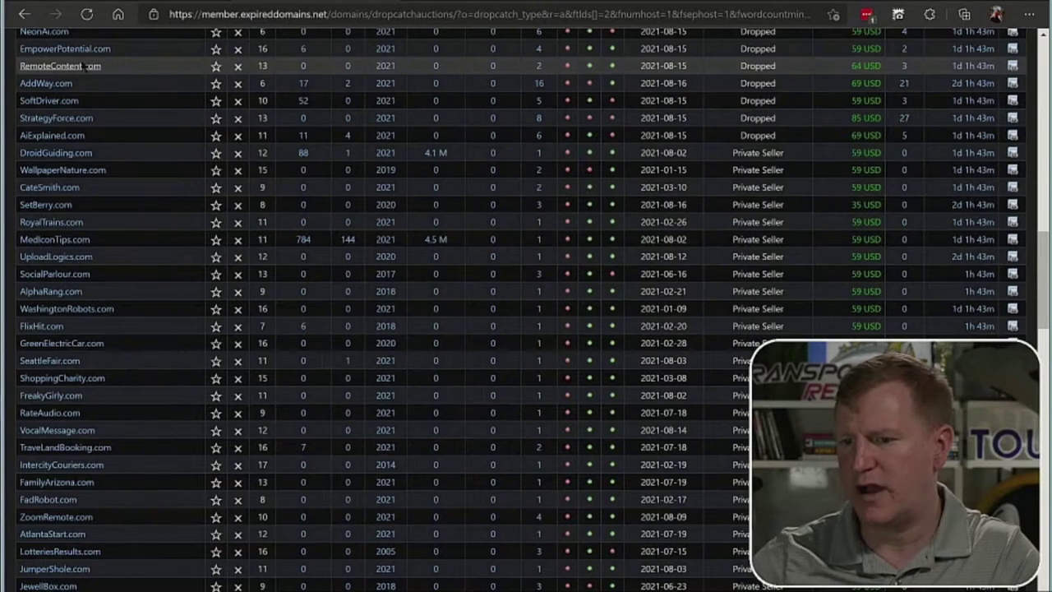
{"action": "left_click", "coordinate": [74, 67]}
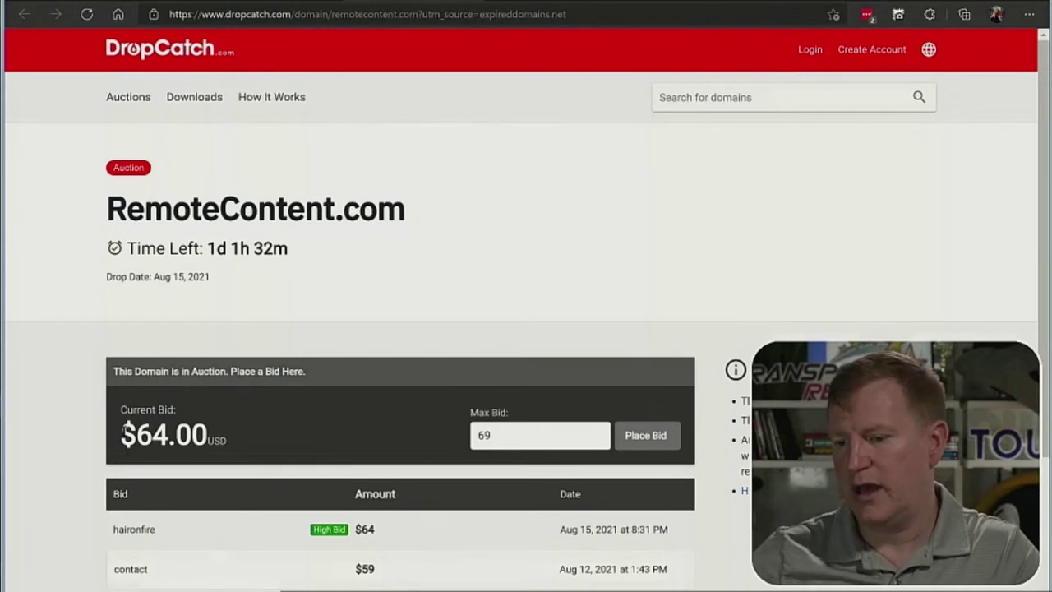
Examine the current bid and time left for RemoteContent.com and close its auction page.
{"action": "double_click", "coordinate": [253, 441]}
{"action": "left_click", "coordinate": [206, 265]}
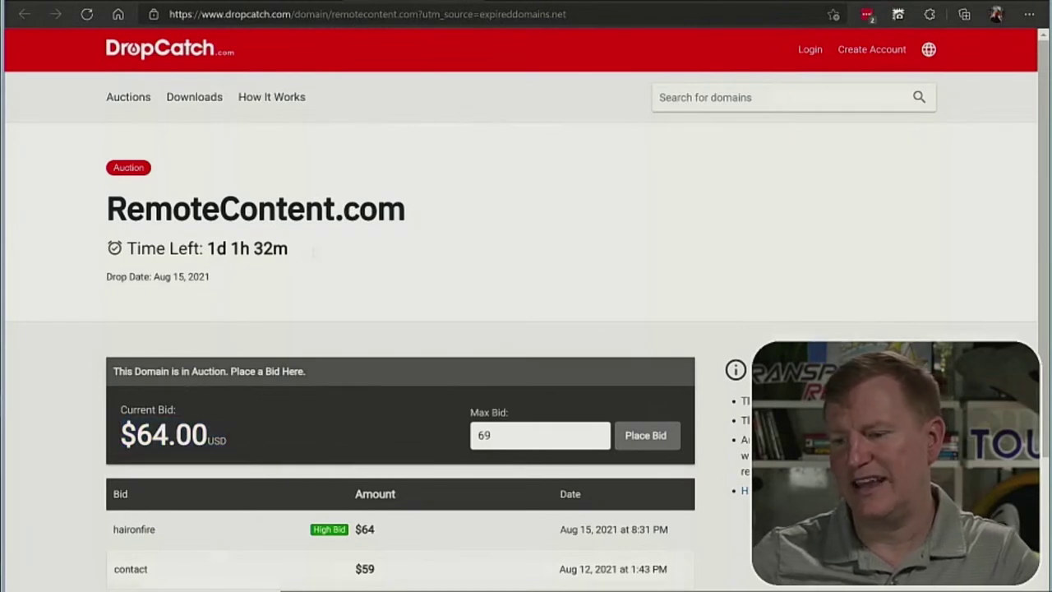
{"action": "left_click_drag", "start_coordinate": [207, 248], "coordinate": [127, 248]}
{"action": "left_click", "coordinate": [317, 253]}
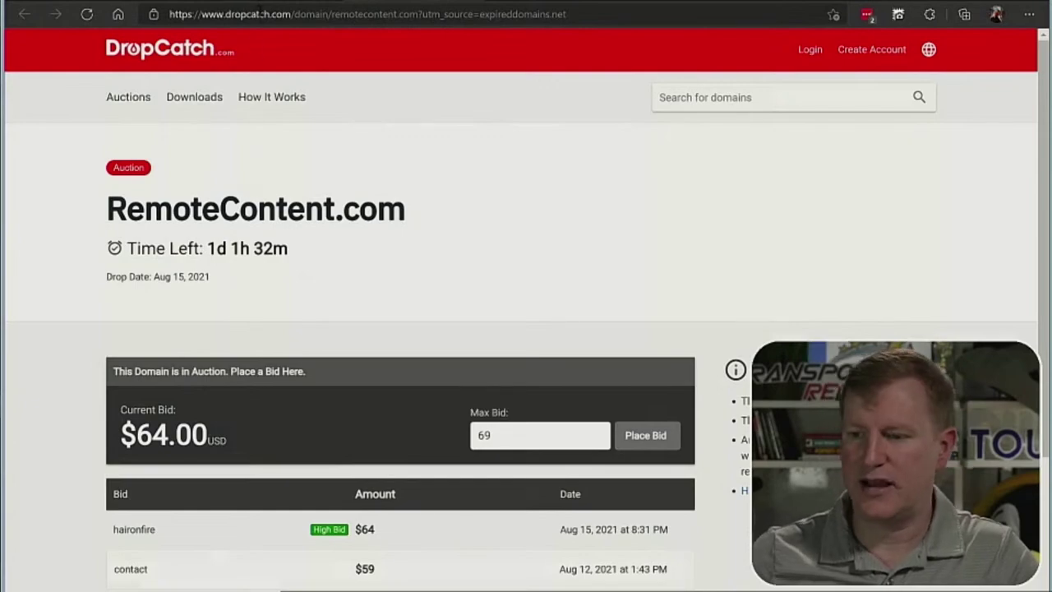
{"action": "key", "text": "ctrl+w"}
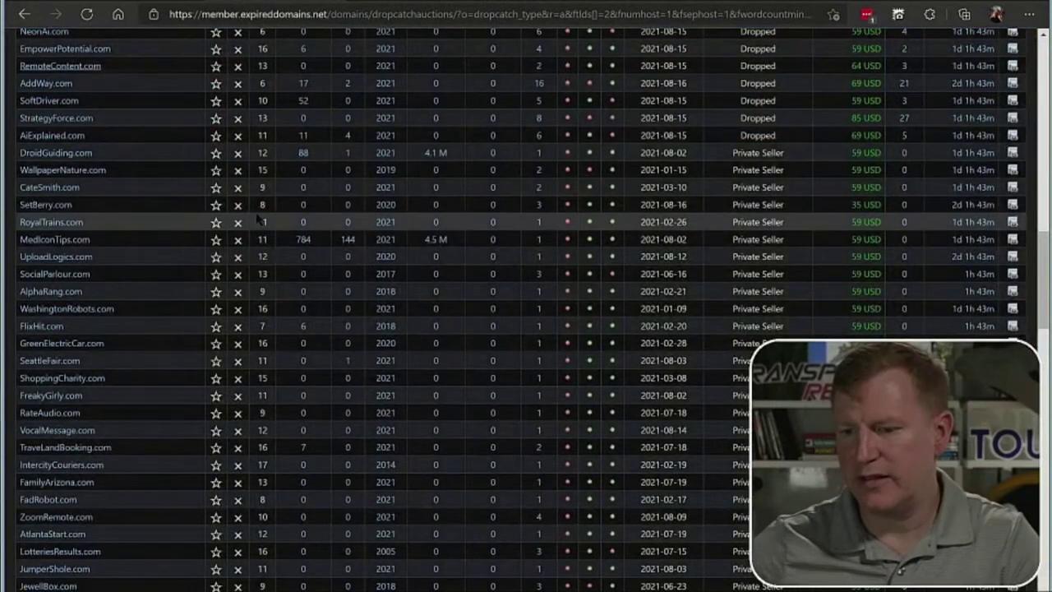
Open the SnapNames PreRelease domain list among the marketplace domains.
{"action": "scroll", "coordinate": [257, 218], "scroll_direction": "up", "scroll_amount": 1}
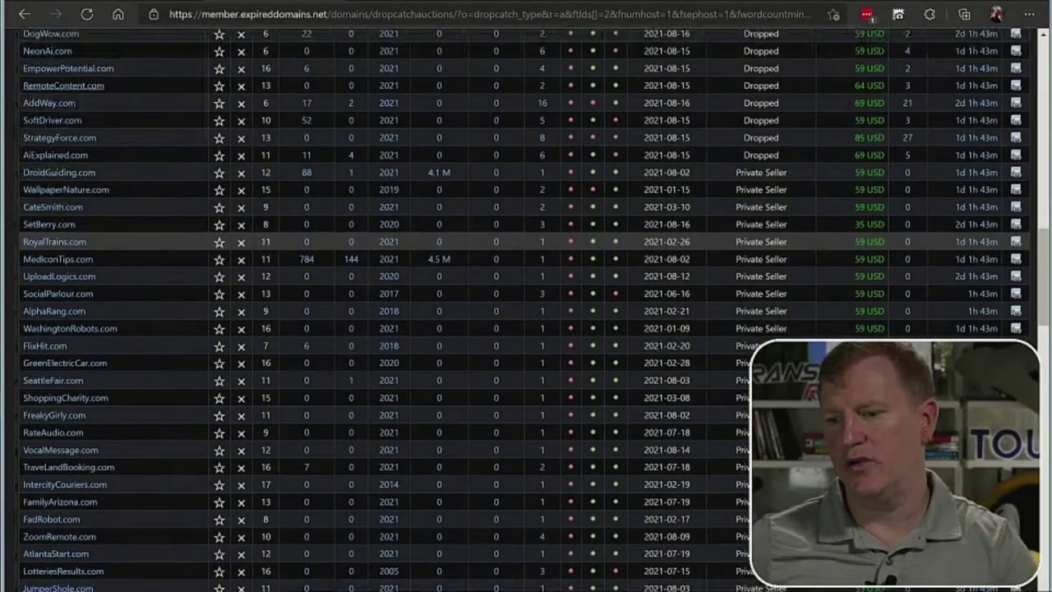
{"action": "scroll", "coordinate": [247, 247], "scroll_direction": "up", "scroll_amount": 1}
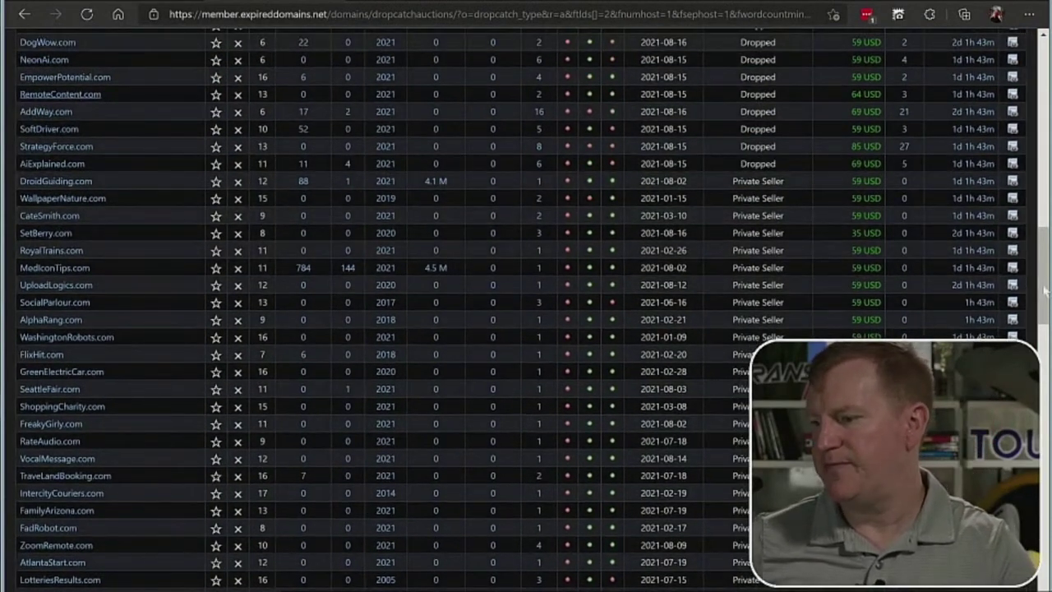
{"action": "left_click_drag", "start_coordinate": [1044, 289], "coordinate": [1044, 90]}
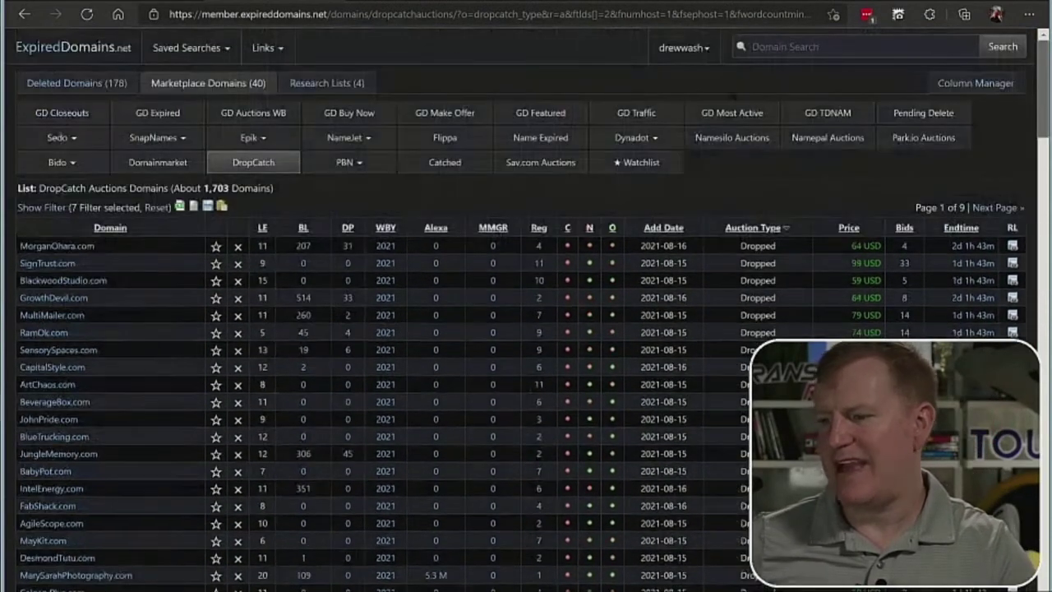
{"action": "left_click", "coordinate": [177, 140]}
{"action": "left_click", "coordinate": [176, 186]}
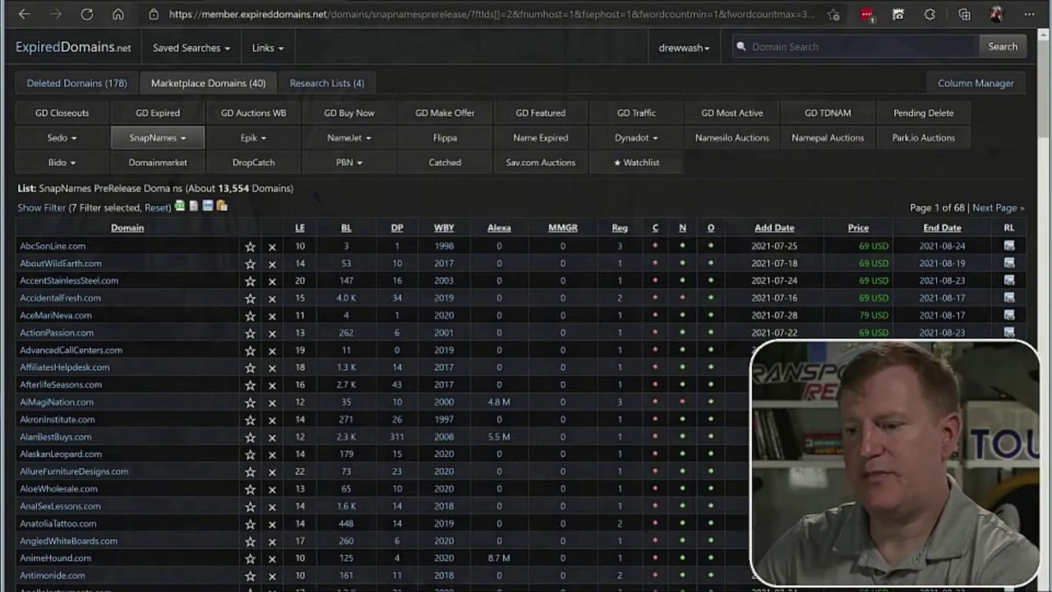
Show the SnapNames list's filter, review the name allowlist, domain name settings and word count options, and hide the filter again.
{"action": "scroll", "coordinate": [171, 187], "scroll_direction": "up", "scroll_amount": 5, "text": "ctrl"}
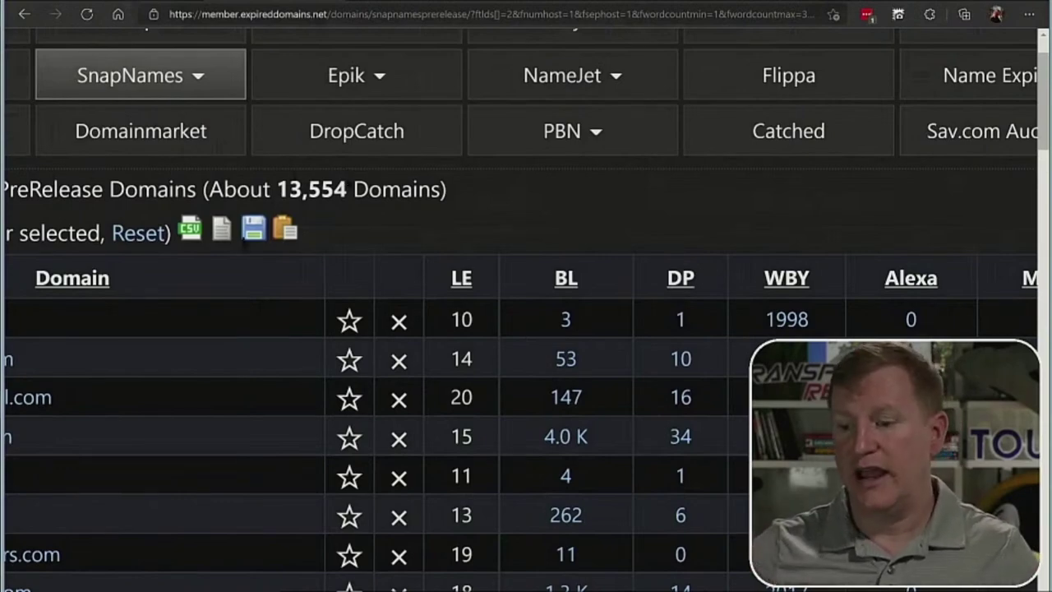
{"action": "key", "text": "ctrl+0"}
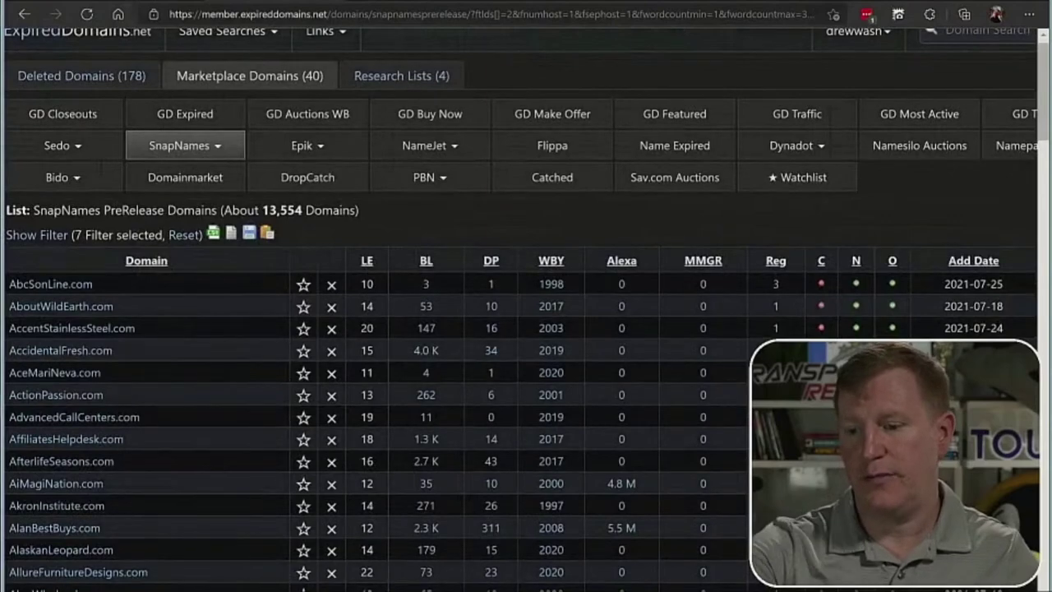
{"action": "scroll", "coordinate": [525, 328], "scroll_direction": "left", "scroll_amount": 1}
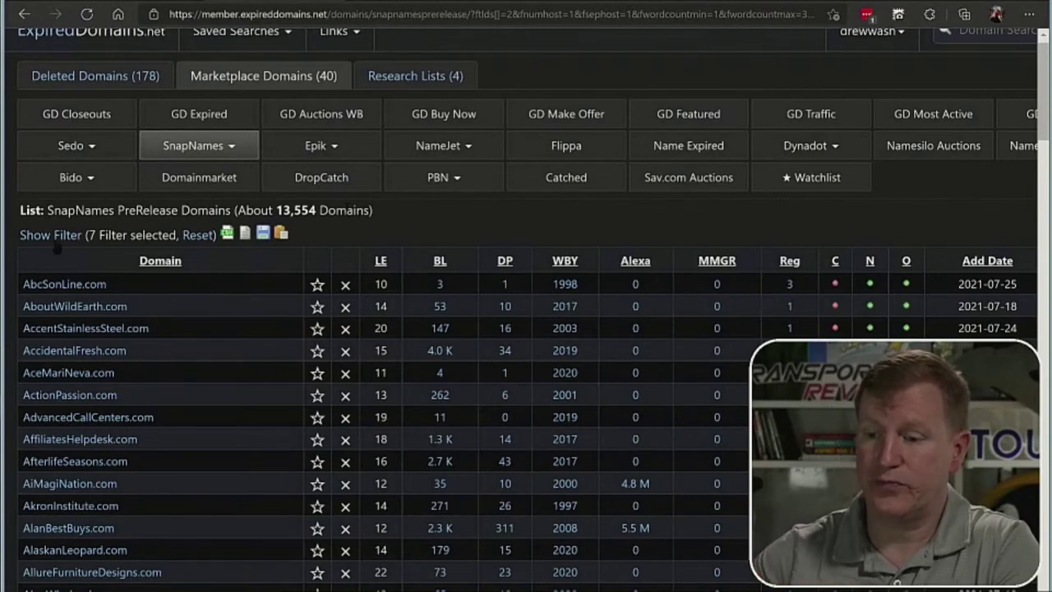
{"action": "left_click", "coordinate": [51, 236]}
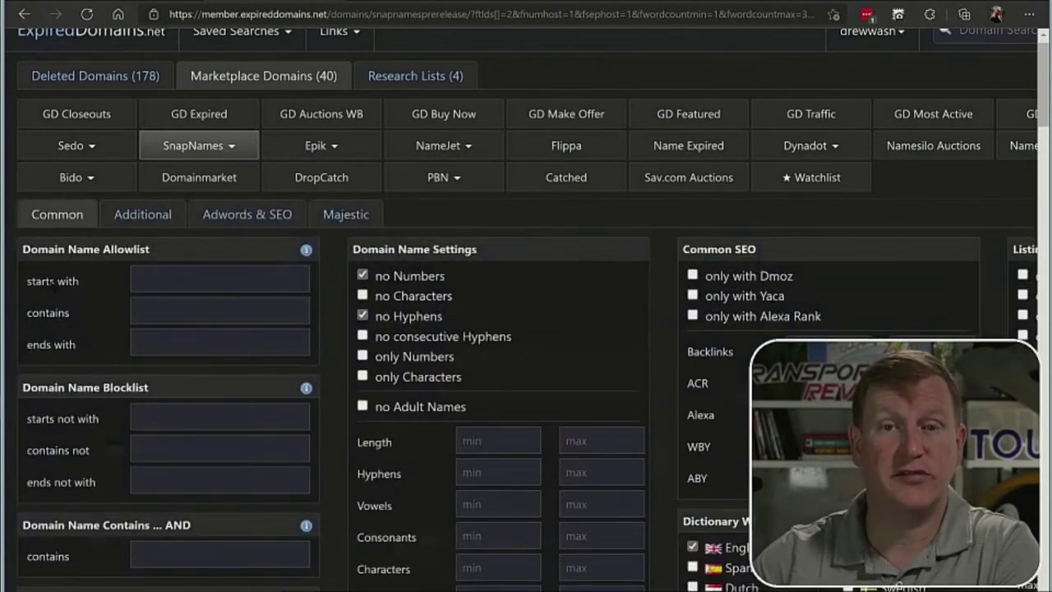
{"action": "left_click", "coordinate": [181, 284]}
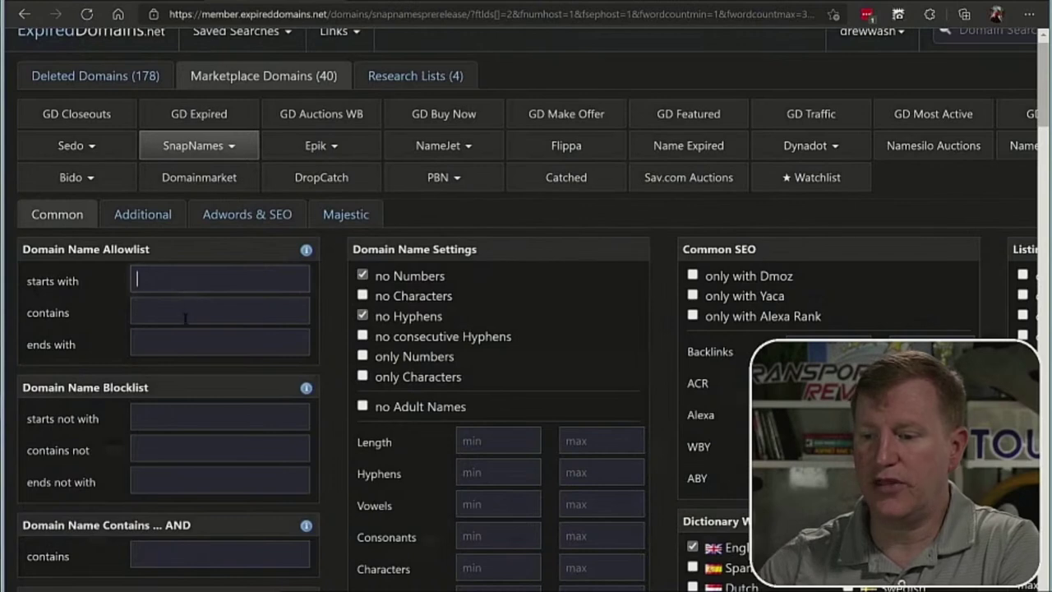
{"action": "left_click", "coordinate": [186, 319]}
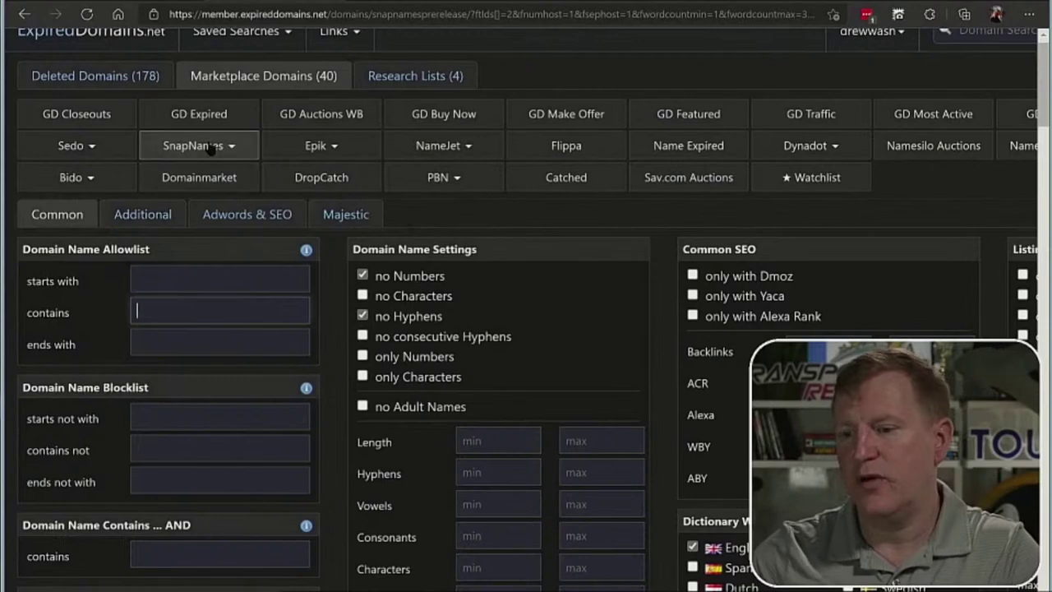
{"action": "left_click", "coordinate": [461, 217]}
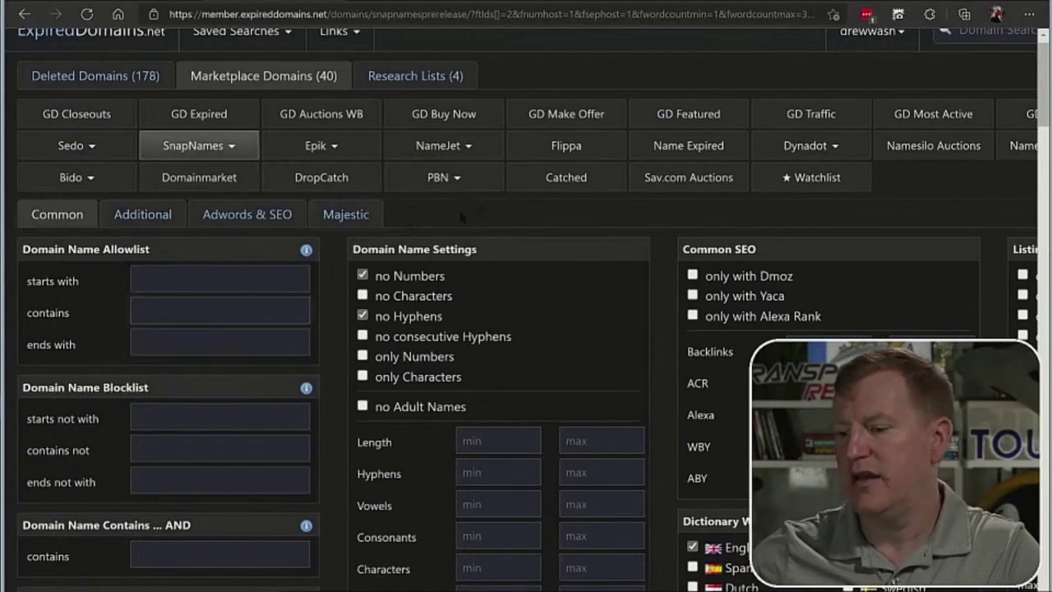
{"action": "scroll", "coordinate": [461, 217], "scroll_direction": "down", "scroll_amount": 6}
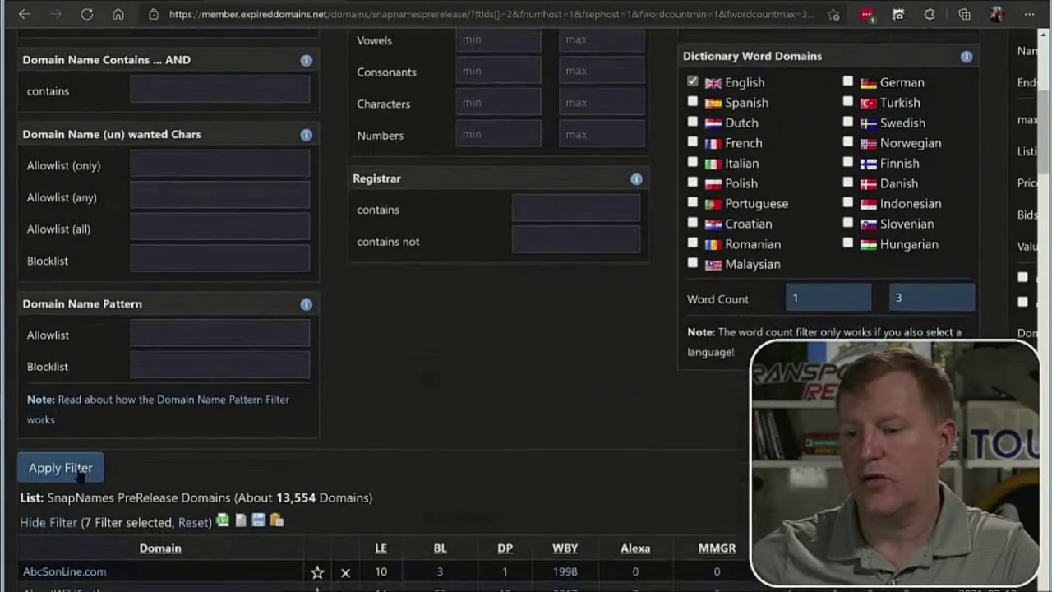
{"action": "left_click", "coordinate": [54, 526]}
Sort the SnapNames PreRelease domains by Reg in descending order and look through the highest entries.
{"action": "key", "text": "ctrl+minus"}
{"action": "key", "text": "ctrl+minus"}
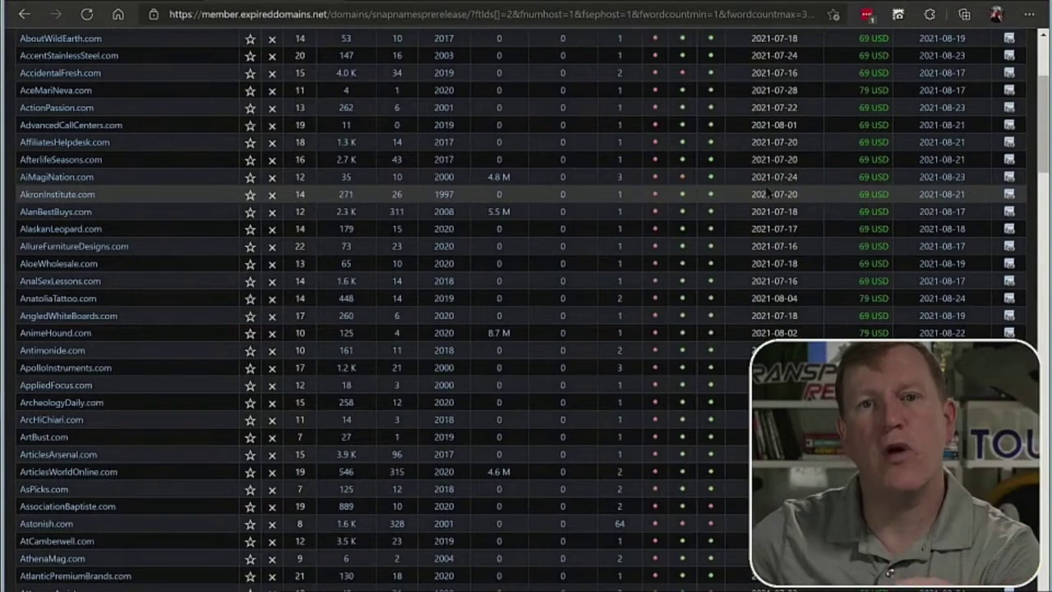
{"action": "scroll", "coordinate": [768, 194], "scroll_direction": "up", "scroll_amount": 3}
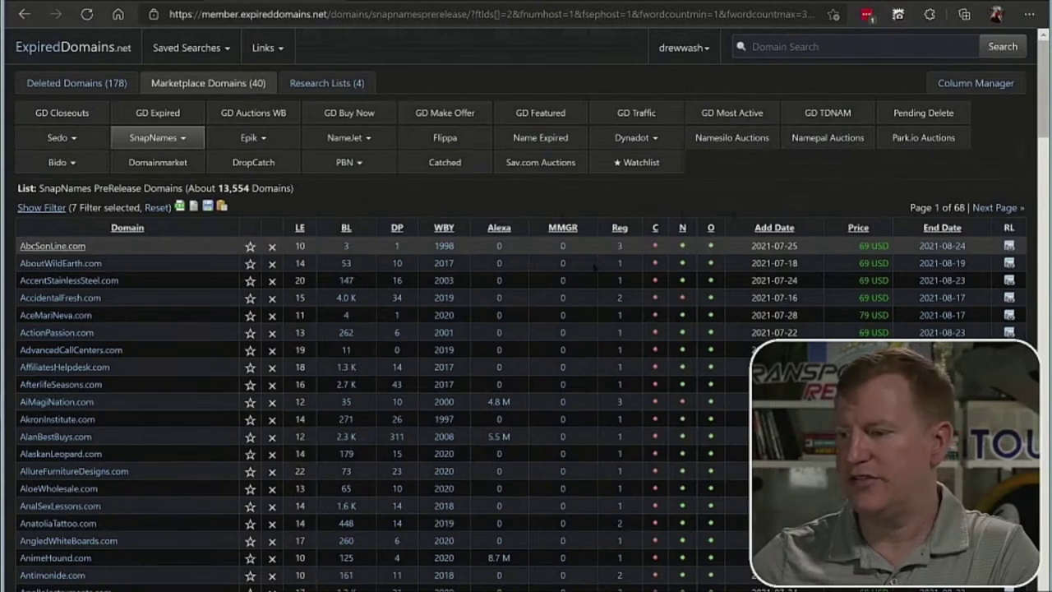
{"action": "left_click", "coordinate": [622, 230]}
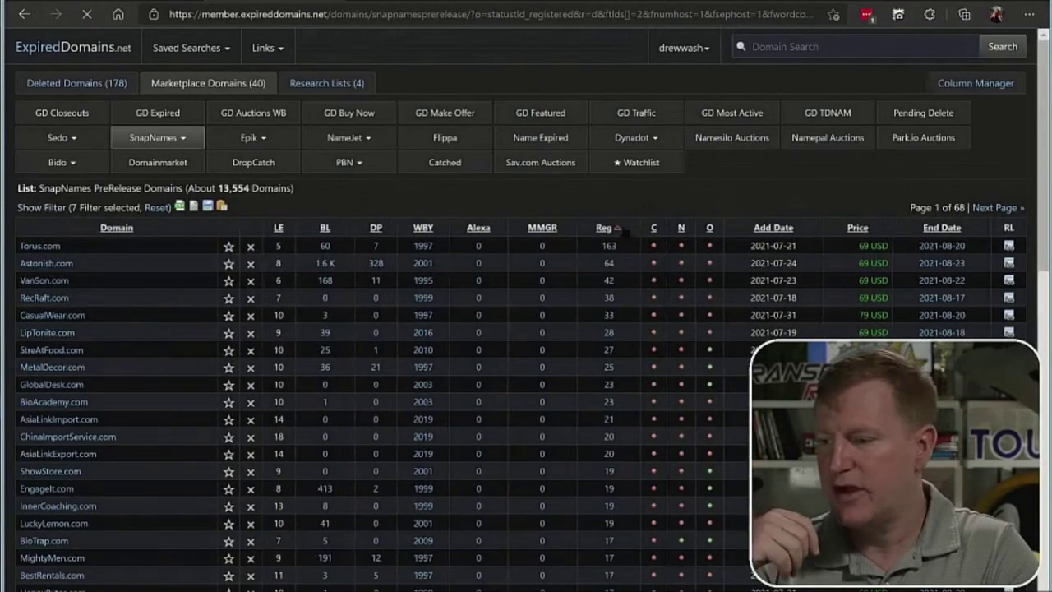
{"action": "scroll", "coordinate": [537, 256], "scroll_direction": "down", "scroll_amount": 2}
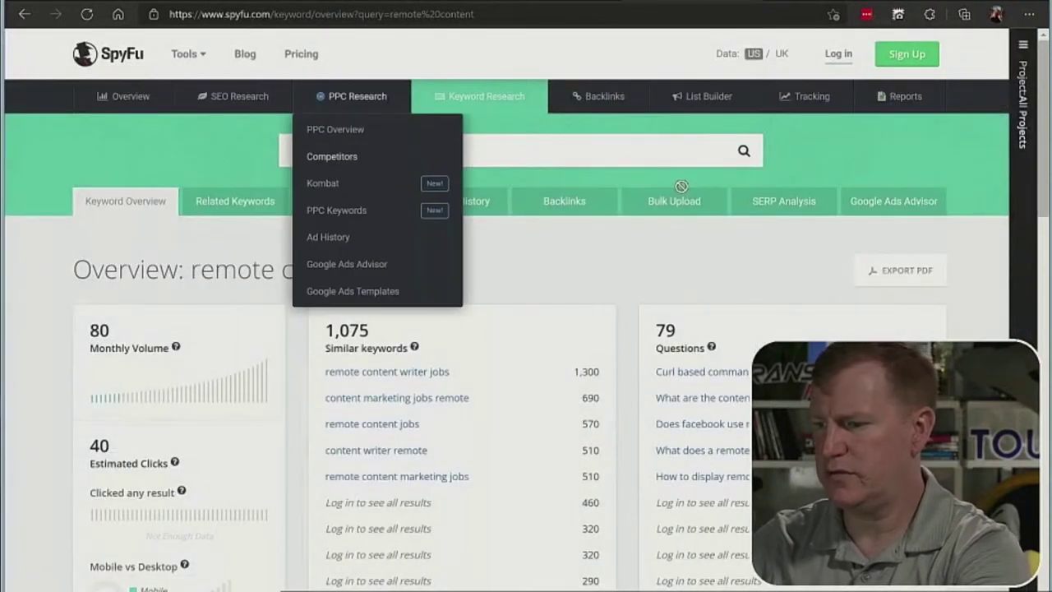
Replace the keyword in SpyFu and search for "torus.com".
{"action": "left_click", "coordinate": [591, 148]}
{"action": "key", "text": "ctrl+a"}
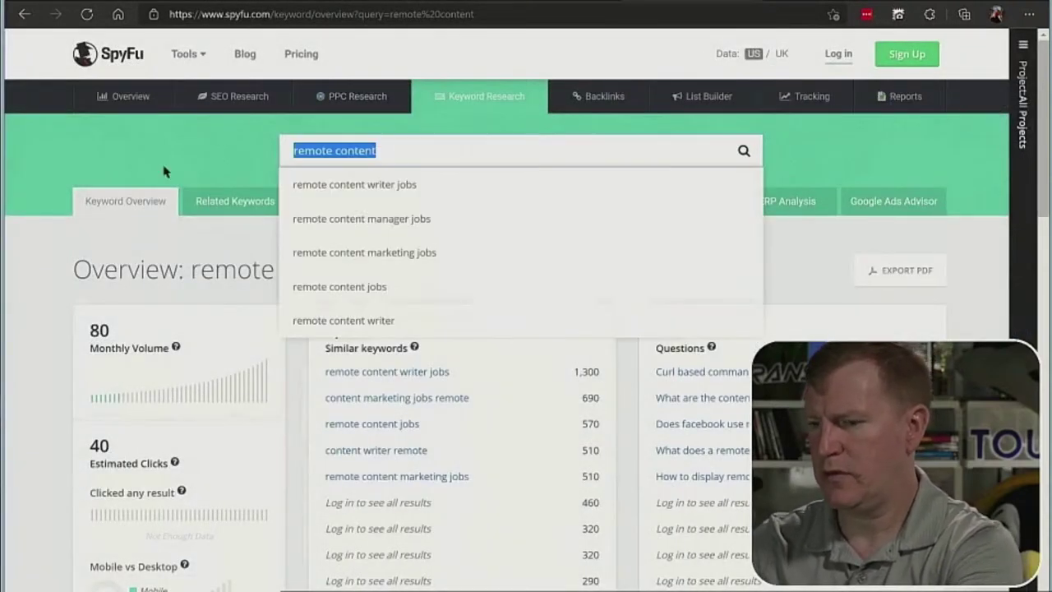
{"action": "type", "text": "fa"}
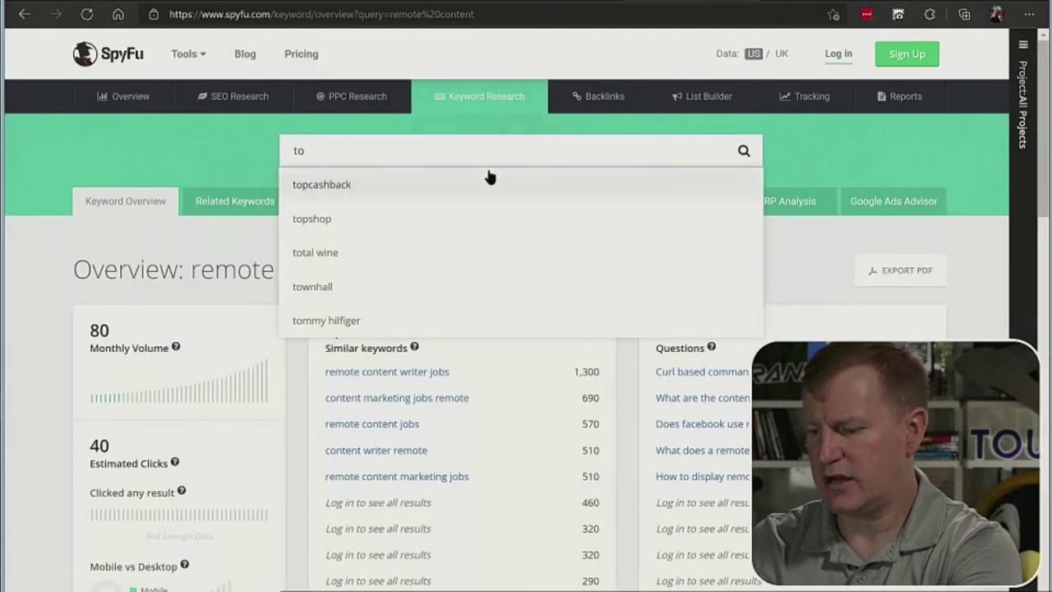
{"action": "type", "text": "rus.com"}
{"action": "key", "text": "Return"}
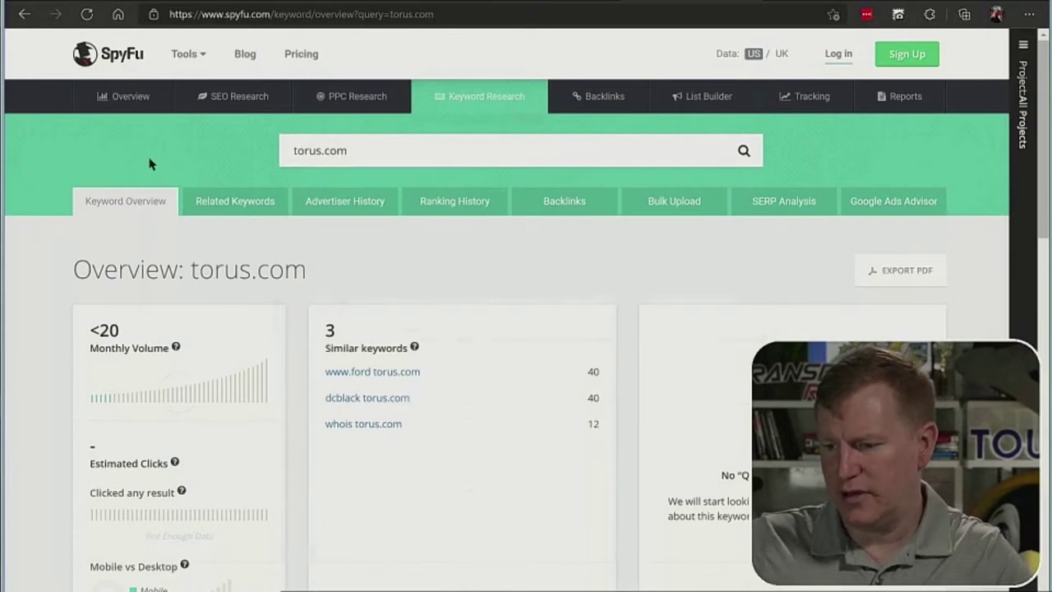
Look through SpyFu's keyword overview for torus.com, covering monthly volume, estimated clicks and similar keywords.
{"action": "scroll", "coordinate": [150, 164], "scroll_direction": "down", "scroll_amount": 1}
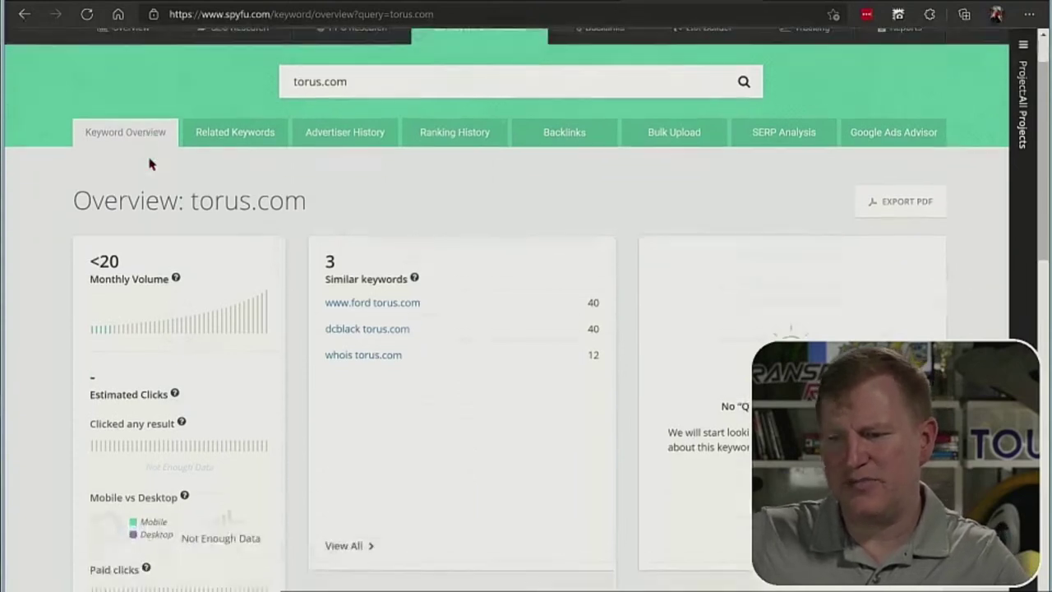
{"action": "scroll", "coordinate": [149, 164], "scroll_direction": "down", "scroll_amount": 1}
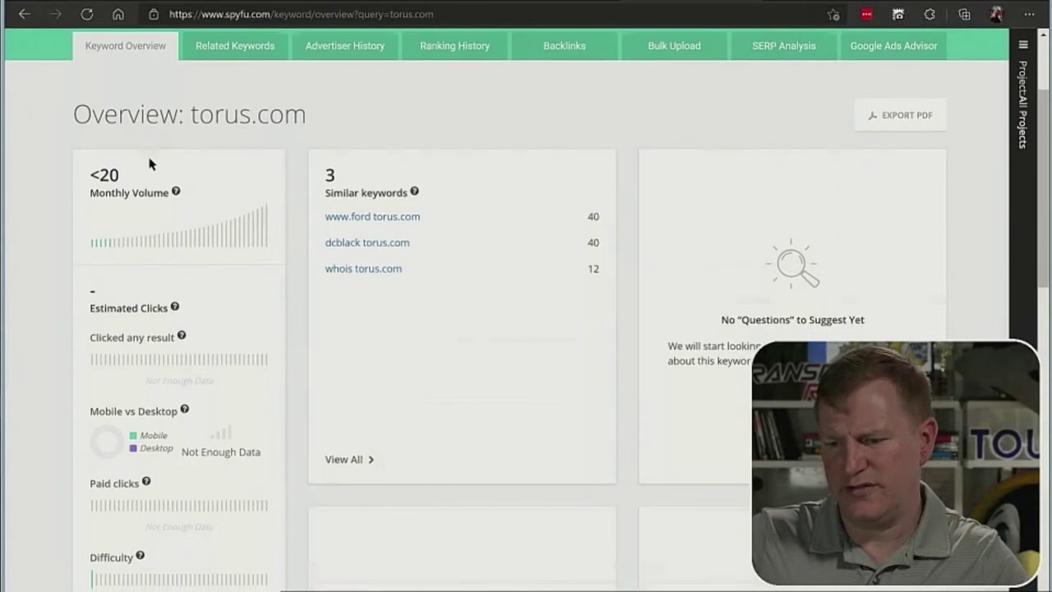
{"action": "scroll", "coordinate": [149, 164], "scroll_direction": "down", "scroll_amount": 3}
{"action": "scroll", "coordinate": [149, 163], "scroll_direction": "down", "scroll_amount": 1}
{"action": "scroll", "coordinate": [150, 163], "scroll_direction": "up", "scroll_amount": 6}
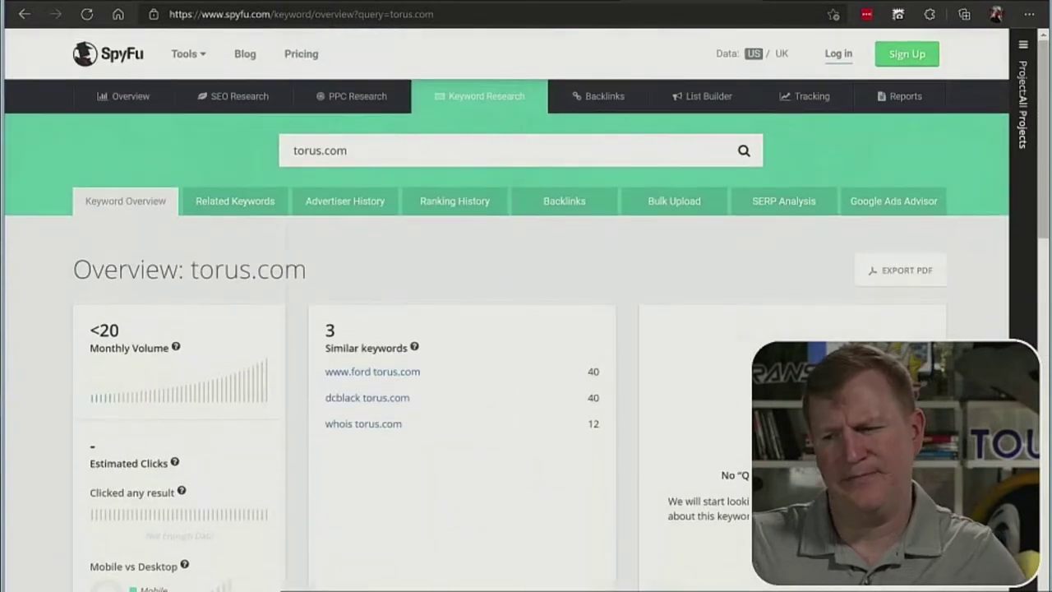
Shorten the SpyFu keyword to "torus" without the domain extension and search for it.
{"action": "left_click", "coordinate": [257, 1]}
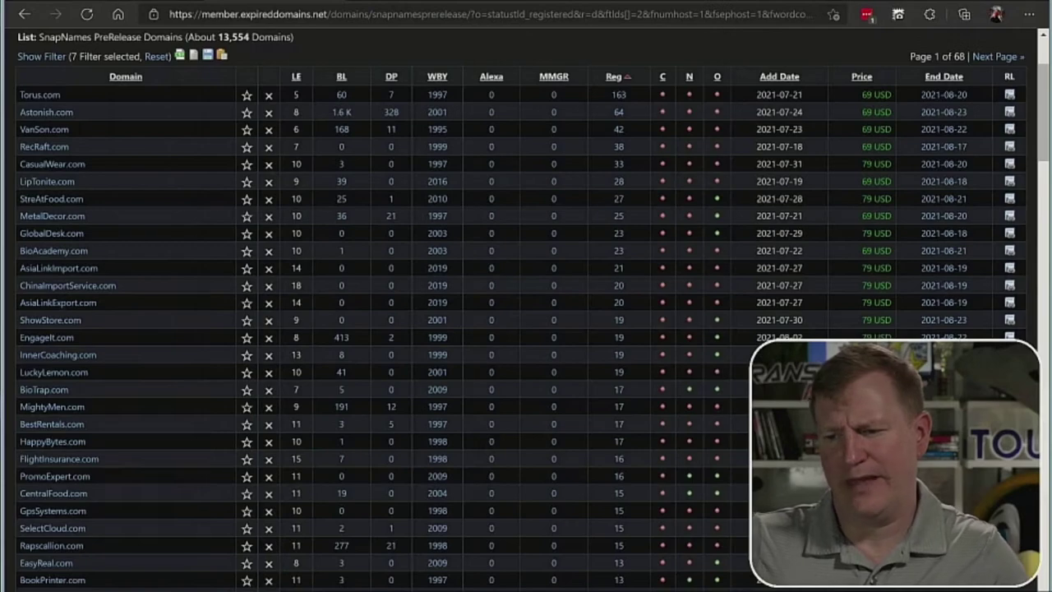
{"action": "left_click", "coordinate": [530, 5]}
{"action": "key", "text": "ctrl+Tab"}
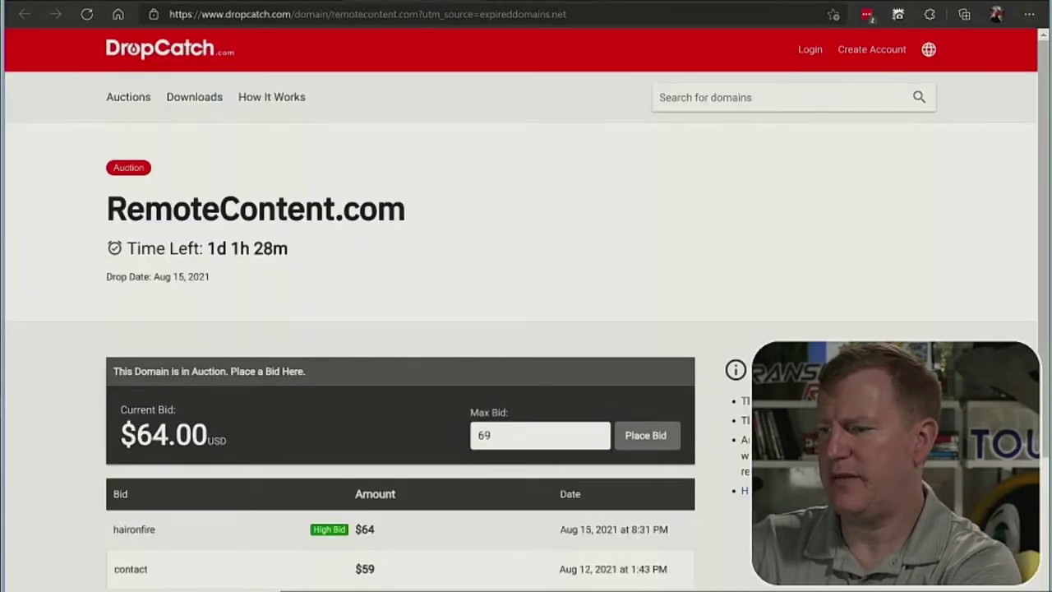
{"action": "key", "text": "ctrl+Tab"}
{"action": "left_click", "coordinate": [355, 150]}
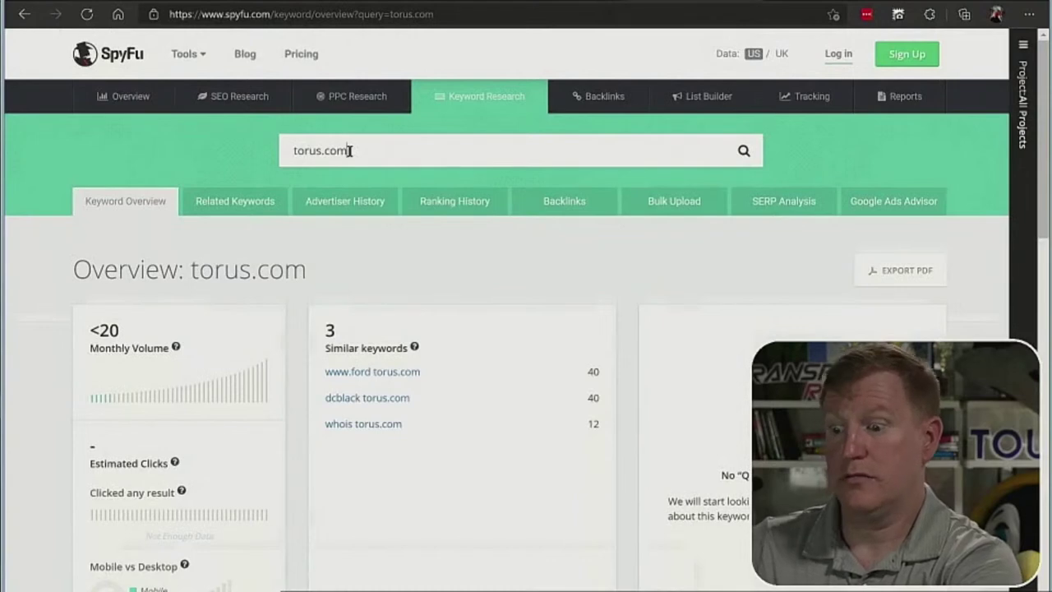
{"action": "key", "text": "BackSpace"}
{"action": "key", "text": "BackSpace"}
{"action": "key", "text": "BackSpace"}
{"action": "key", "text": "BackSpace"}
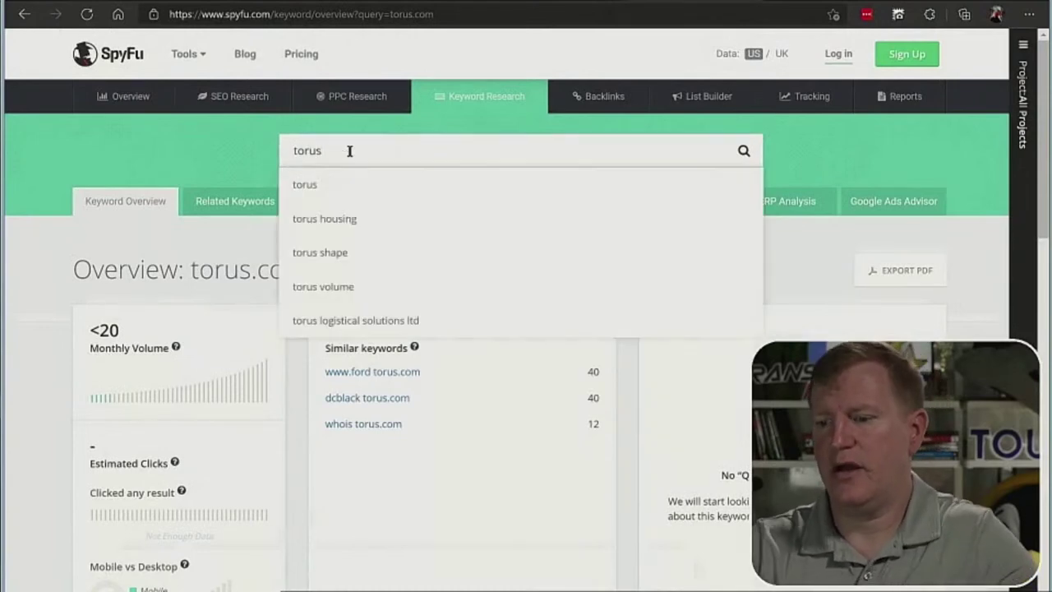
{"action": "key", "text": "Return"}
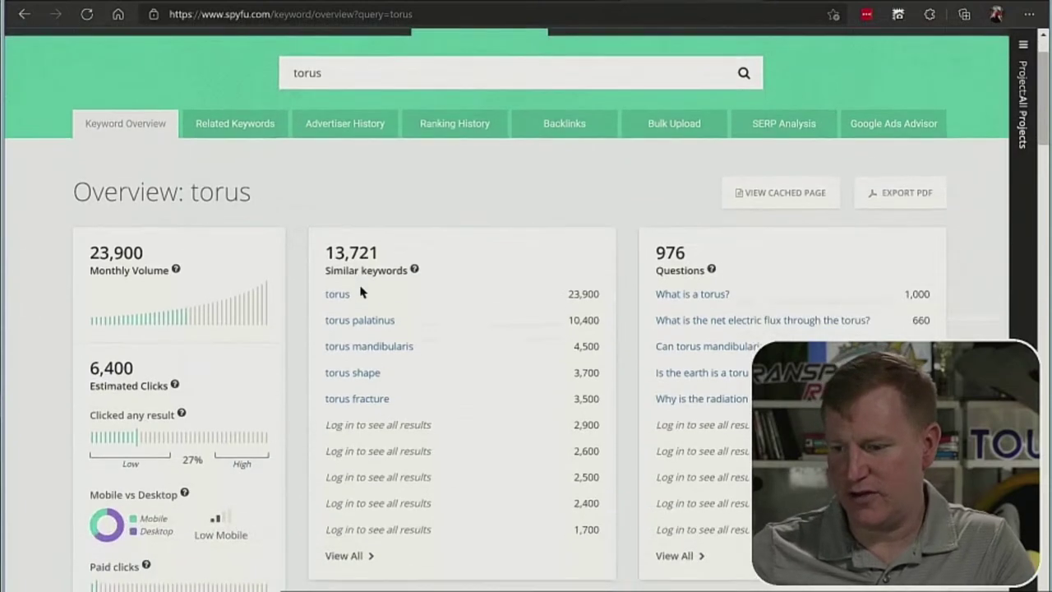
Examine the "torus" keyword overview, including its search volume, difficulty and Google cost per click.
{"action": "scroll", "coordinate": [360, 289], "scroll_direction": "down", "scroll_amount": 3}
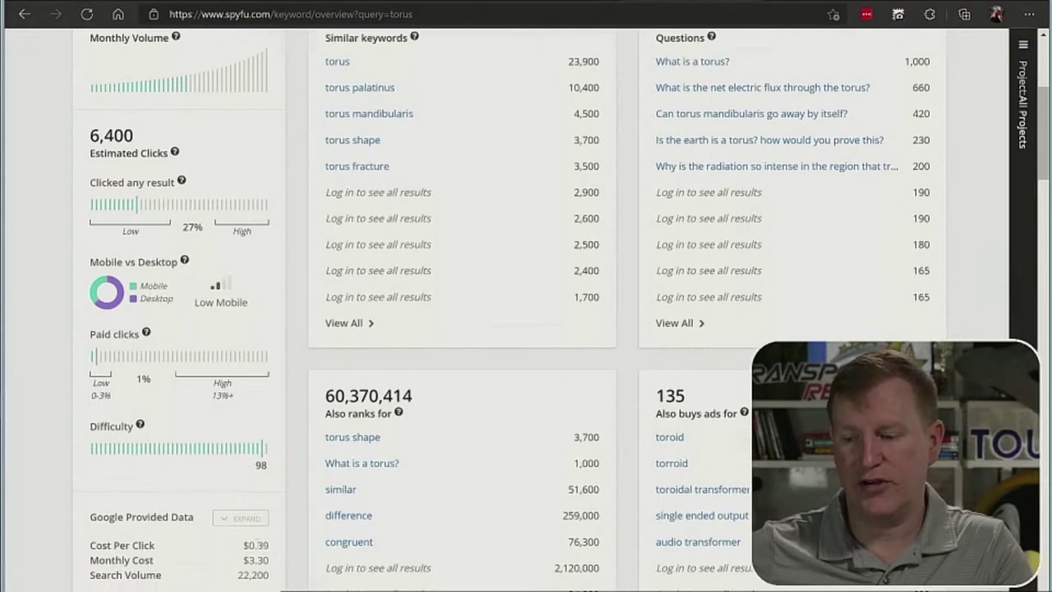
{"action": "double_click", "coordinate": [256, 545]}
{"action": "left_click", "coordinate": [255, 545]}
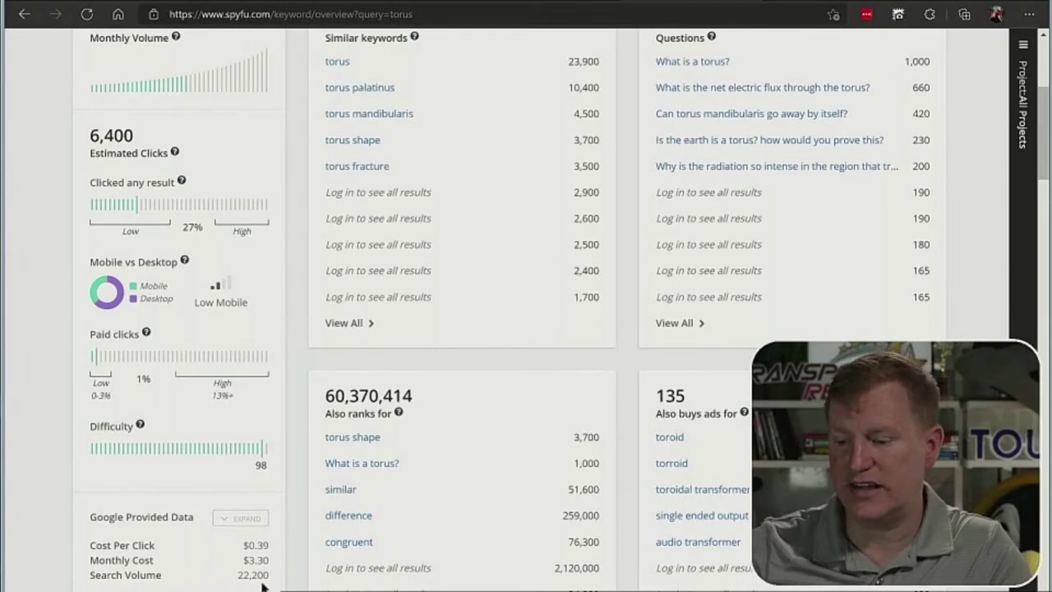
{"action": "scroll", "coordinate": [279, 585], "scroll_direction": "up", "scroll_amount": 4}
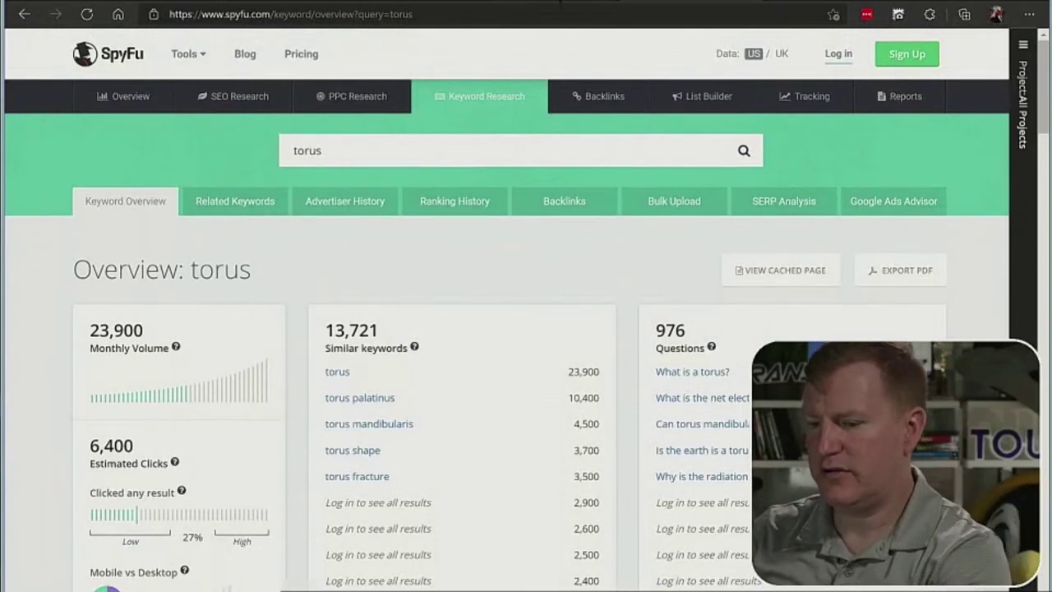
Run a web search for "torus" from the browser tab showing the ToyotaTrucks.com auction.
{"action": "key", "text": "ctrl+Tab"}
{"action": "left_click", "coordinate": [529, 23]}
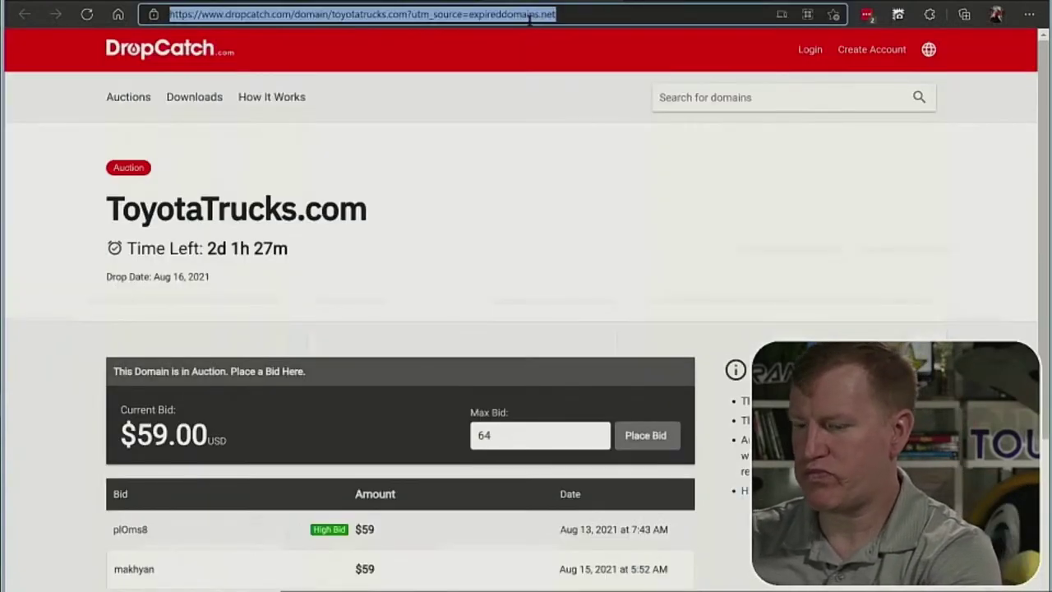
{"action": "type", "text": "torus"}
{"action": "key", "text": "Return"}
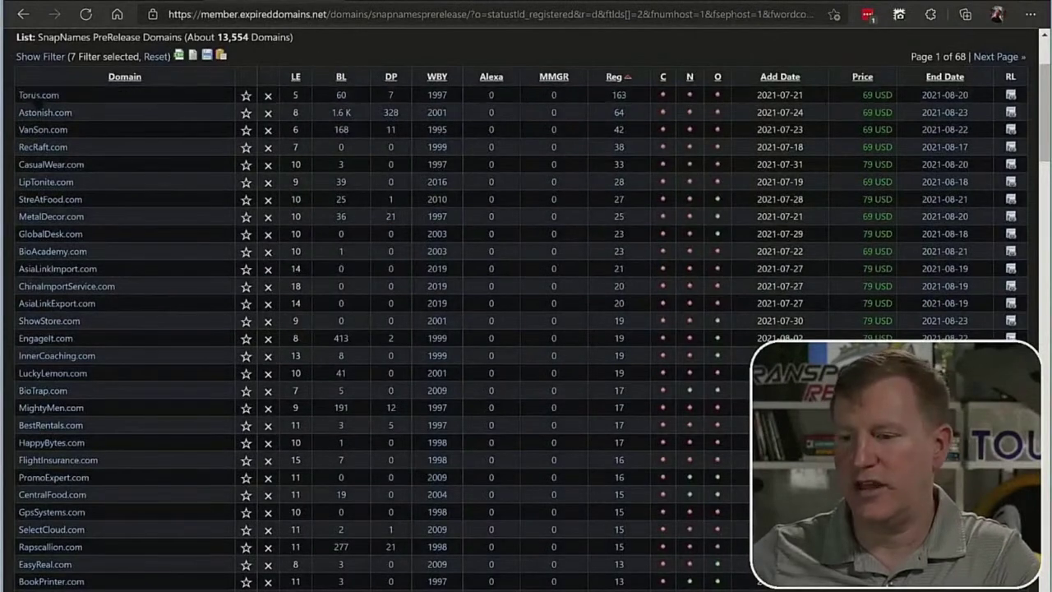
Open the Torus.com listing from the SnapNames list, examine its pre-order price and order-by date, and close the listing.
{"action": "left_click", "coordinate": [37, 95]}
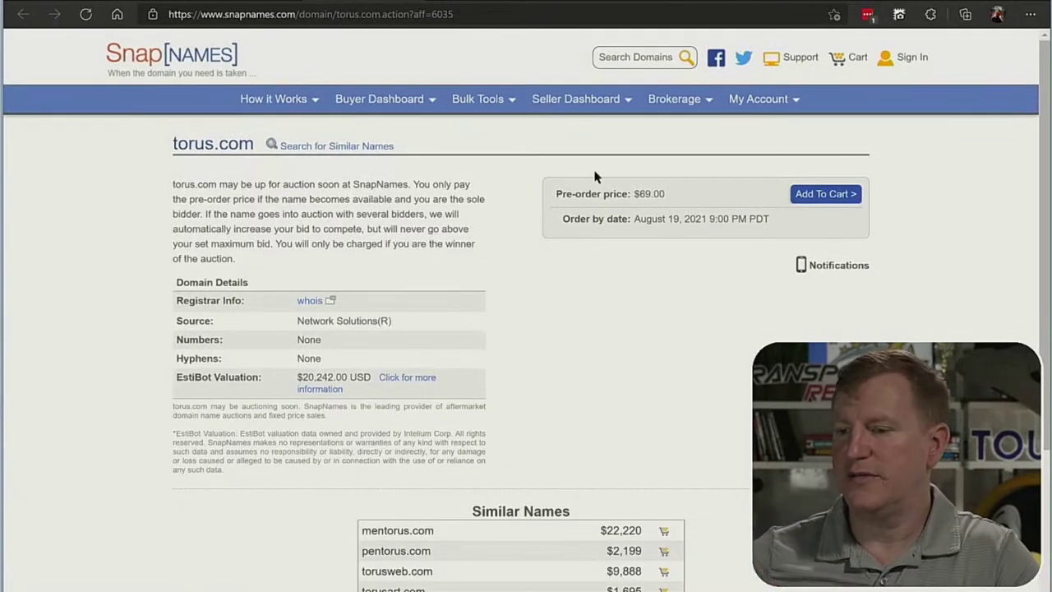
{"action": "left_click", "coordinate": [825, 200]}
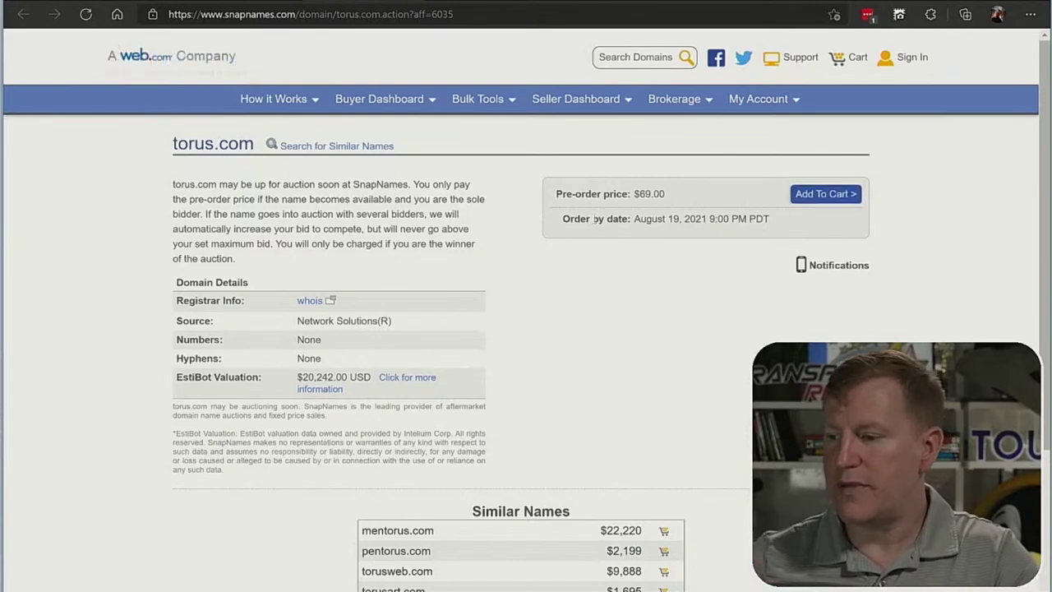
{"action": "left_click_drag", "start_coordinate": [593, 220], "coordinate": [692, 218]}
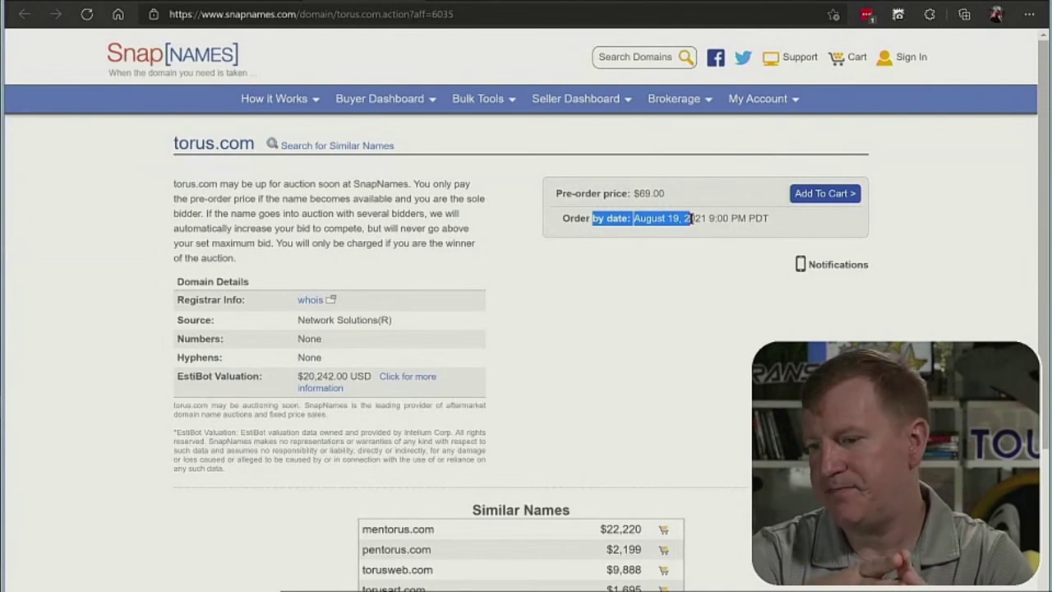
{"action": "left_click", "coordinate": [589, 217]}
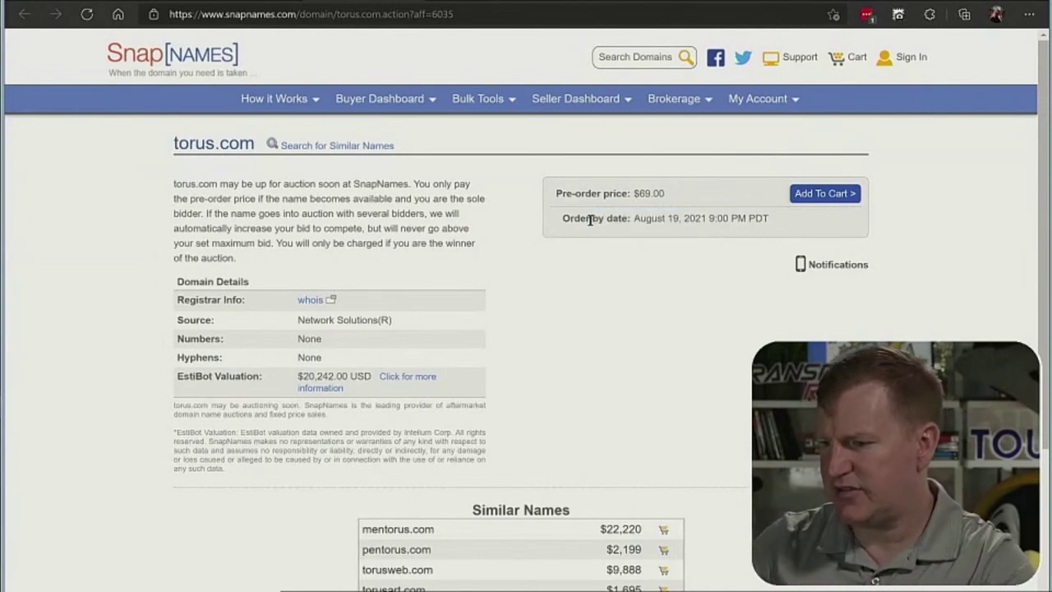
{"action": "left_click_drag", "start_coordinate": [588, 217], "coordinate": [690, 218]}
{"action": "left_click", "coordinate": [807, 194]}
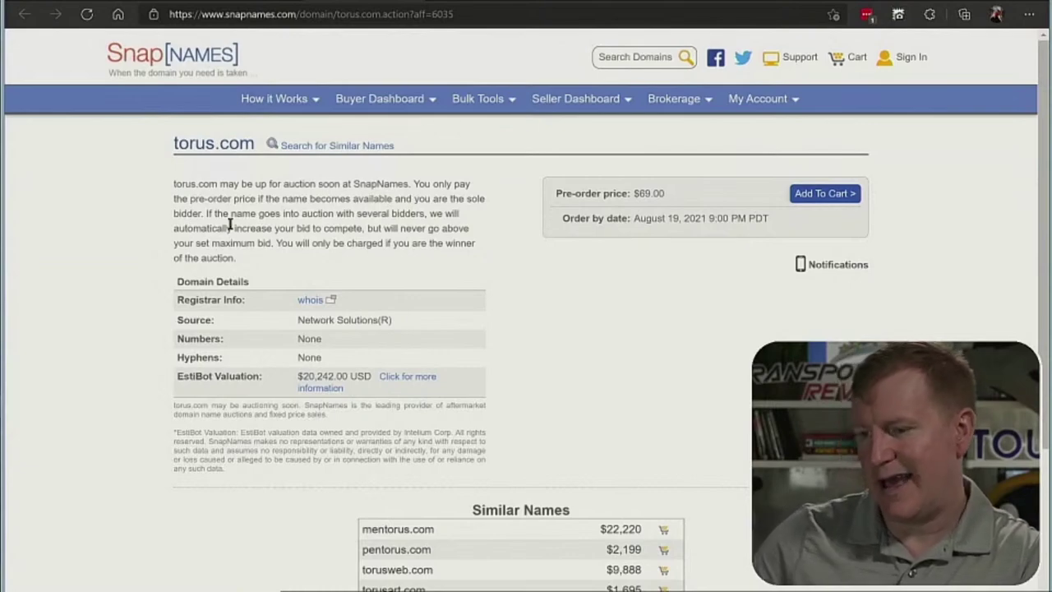
{"action": "key", "text": "ctrl+w"}
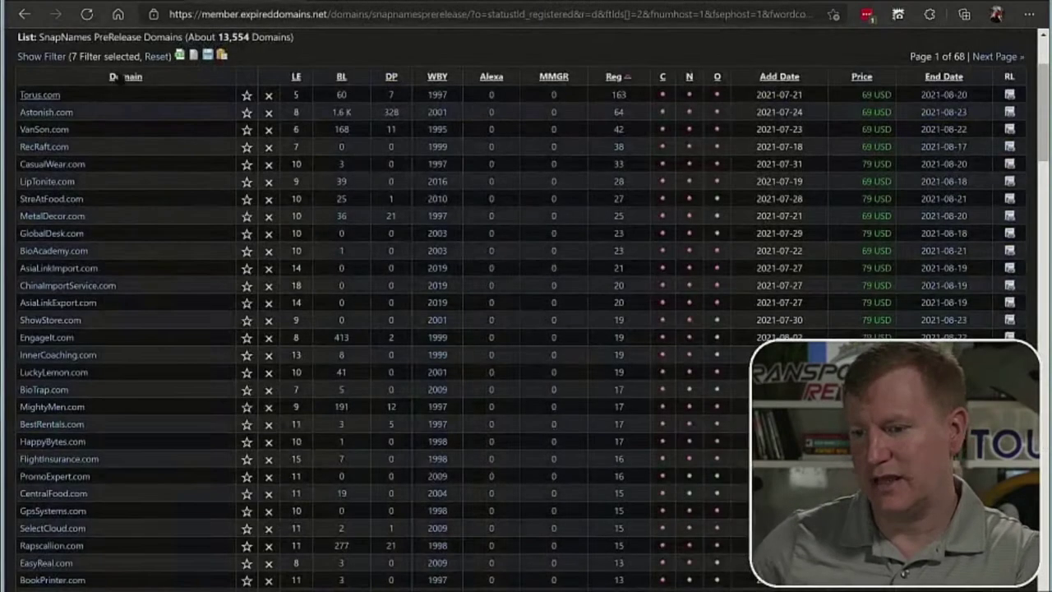
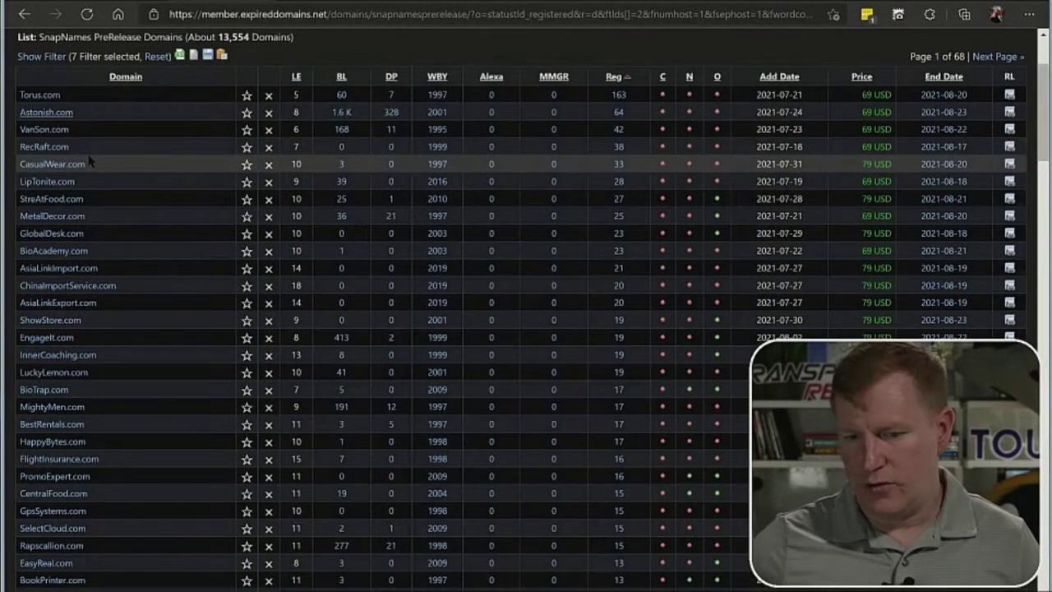
Open the GoDaddy Expired domain list among the marketplace domains and show it at normal page size.
{"action": "scroll", "coordinate": [90, 163], "scroll_direction": "up", "scroll_amount": 2}
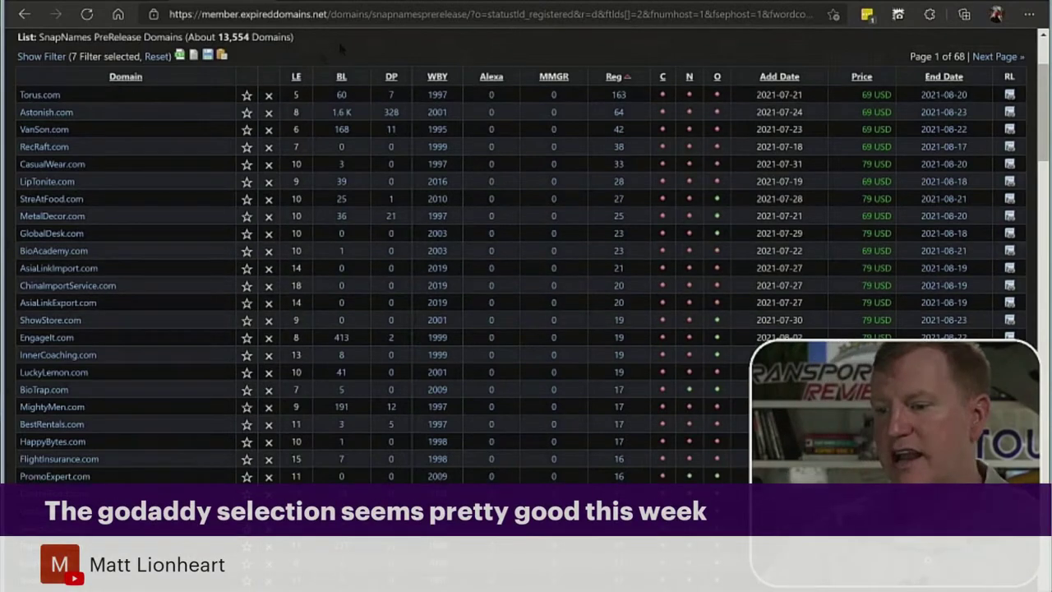
{"action": "scroll", "coordinate": [341, 50], "scroll_direction": "up", "scroll_amount": 2}
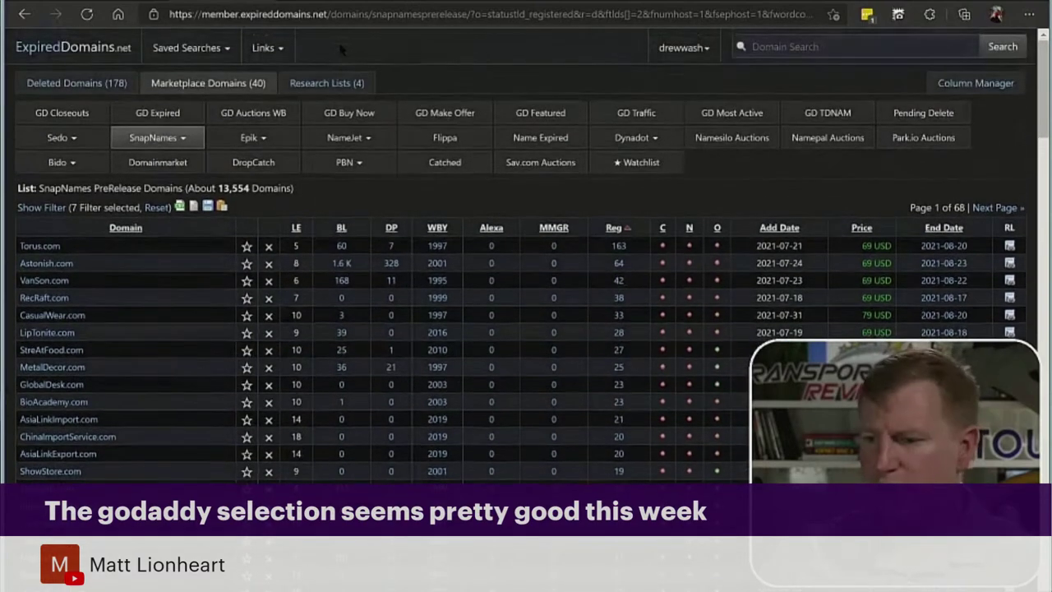
{"action": "left_click", "coordinate": [175, 114]}
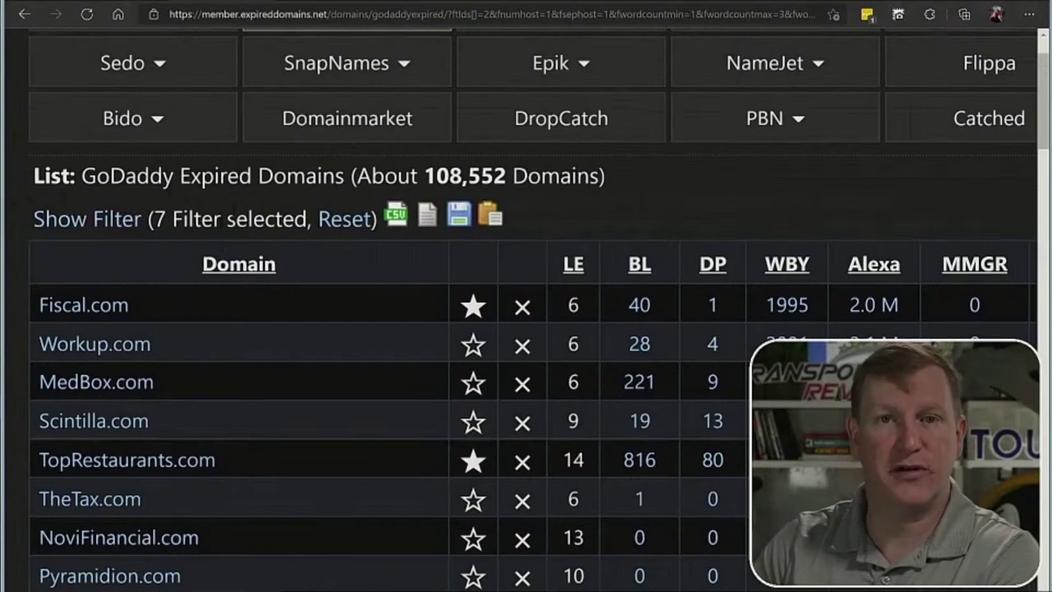
{"action": "key", "text": "ctrl+minus"}
{"action": "key", "text": "ctrl+minus"}
{"action": "key", "text": "ctrl+minus"}
{"action": "key", "text": "ctrl+minus"}
{"action": "key", "text": "ctrl+minus"}
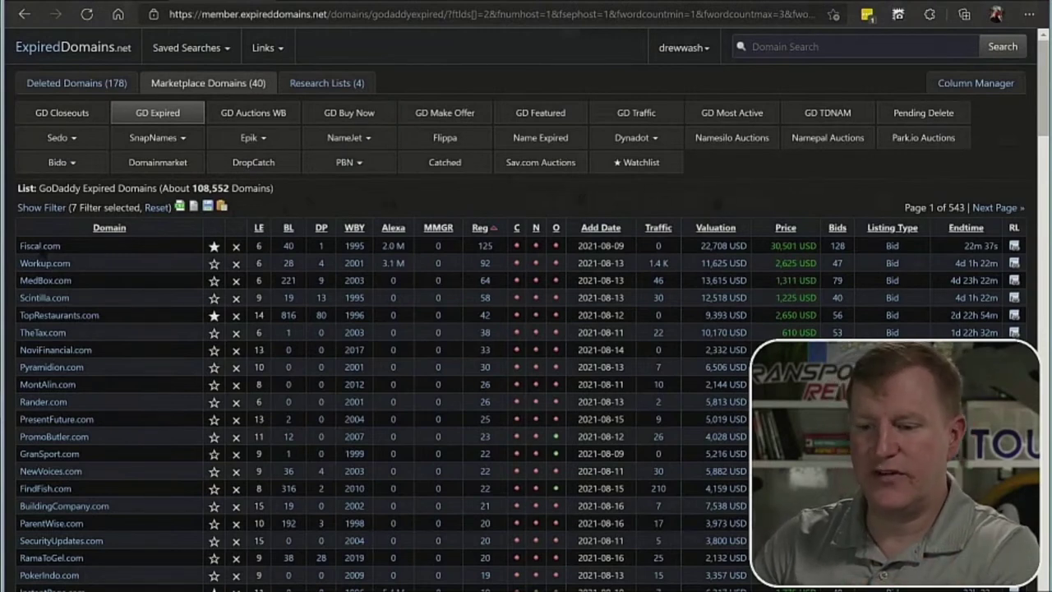
Open the GoDaddy auction page for Fiscal.com, read its availability notice, and close the page.
{"action": "left_click", "coordinate": [39, 245]}
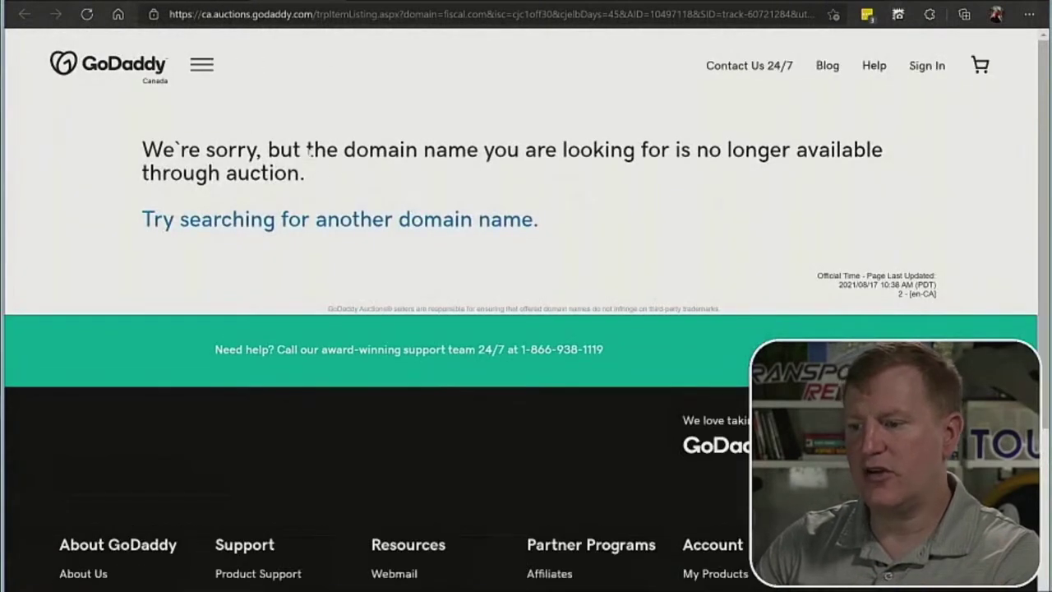
{"action": "left_click_drag", "start_coordinate": [177, 148], "coordinate": [331, 174]}
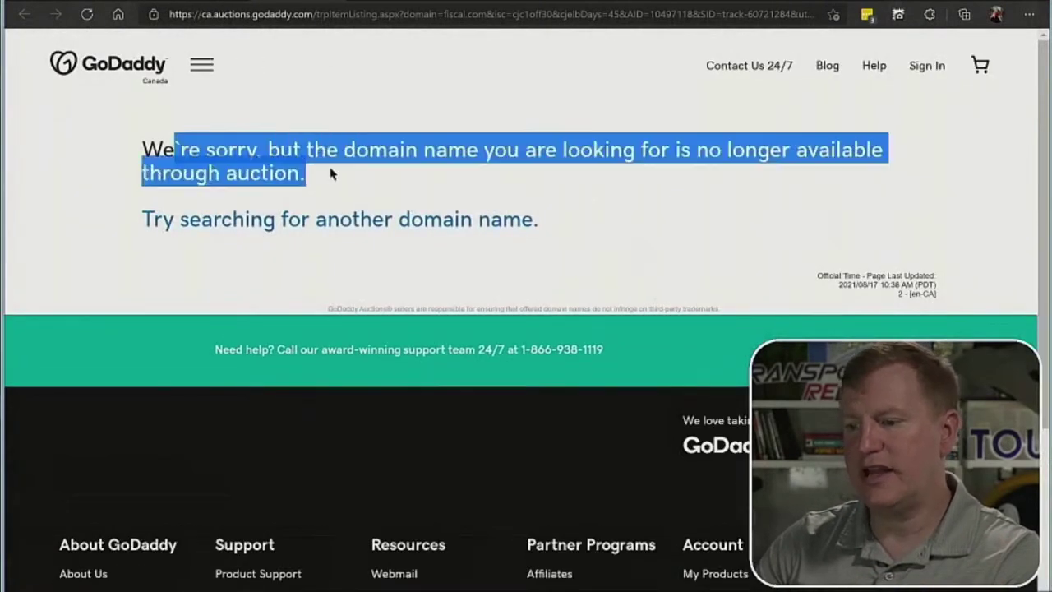
{"action": "left_click", "coordinate": [330, 175]}
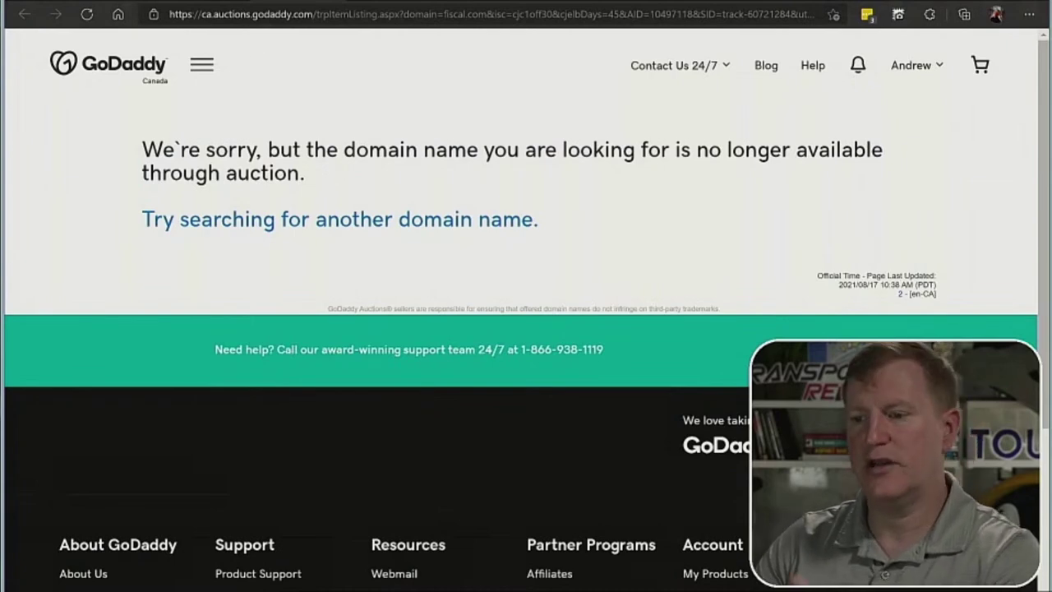
{"action": "key", "text": "ctrl+w"}
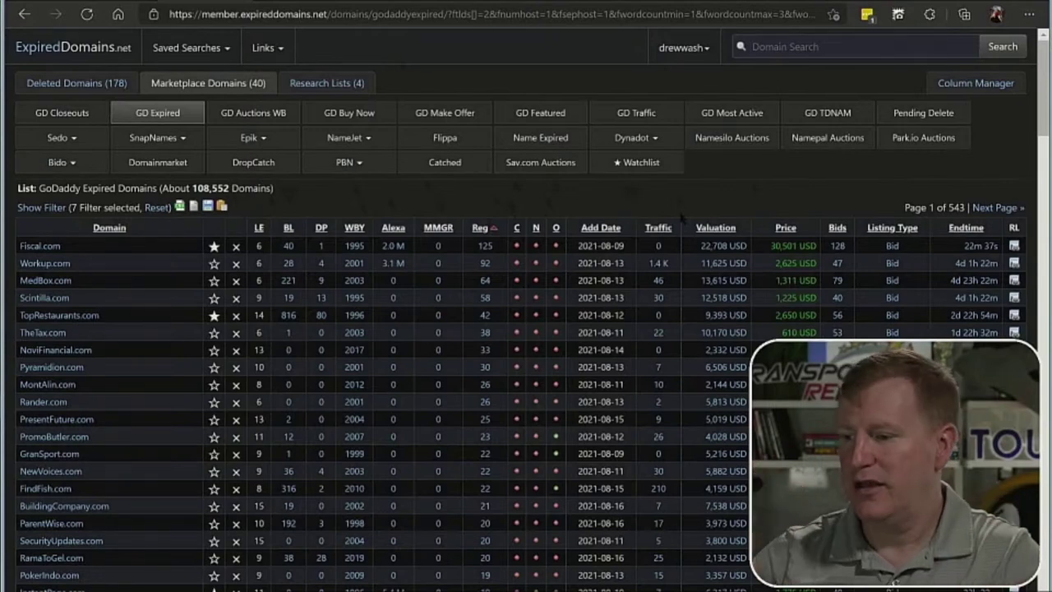
Compare the traffic, valuation, price and bid figures of the top GoDaddy expired domains up close.
{"action": "scroll", "coordinate": [727, 261], "scroll_direction": "up", "scroll_amount": 5, "text": "ctrl"}
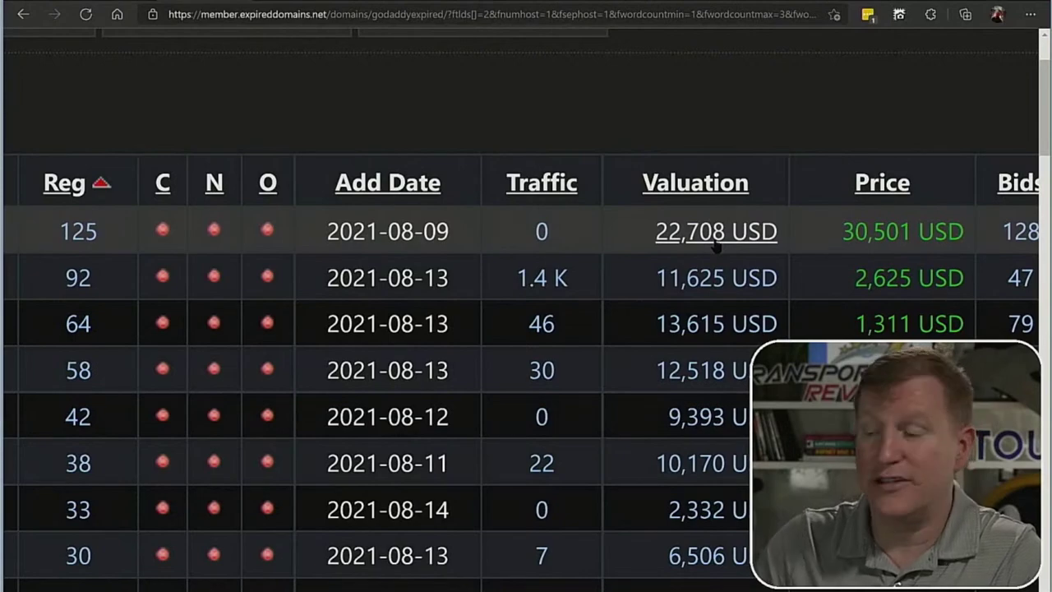
{"action": "scroll", "coordinate": [711, 251], "scroll_direction": "up", "scroll_amount": 1}
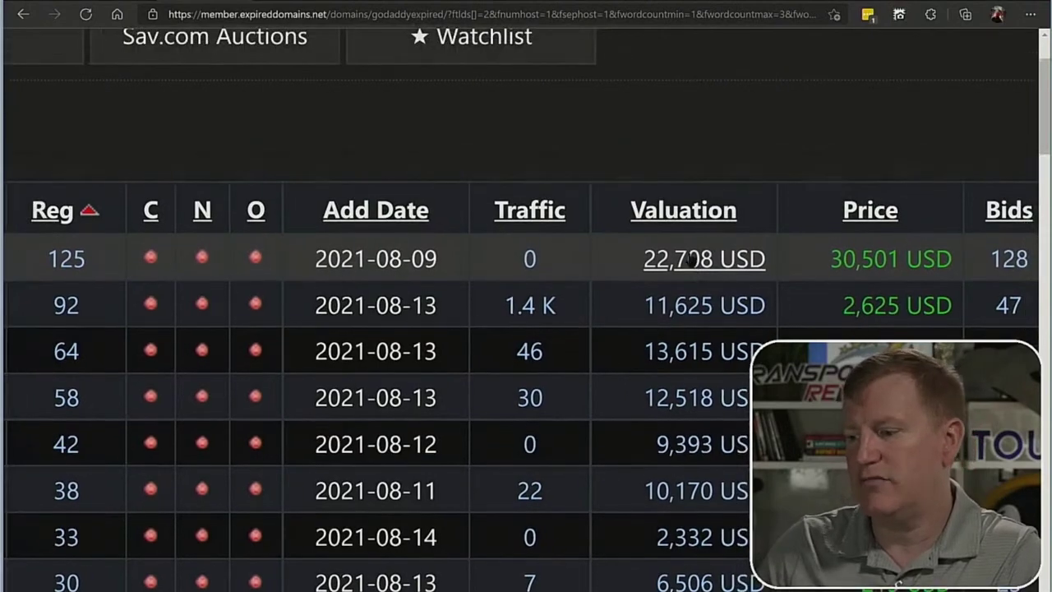
{"action": "key", "text": "ctrl+minus"}
{"action": "key", "text": "ctrl+minus"}
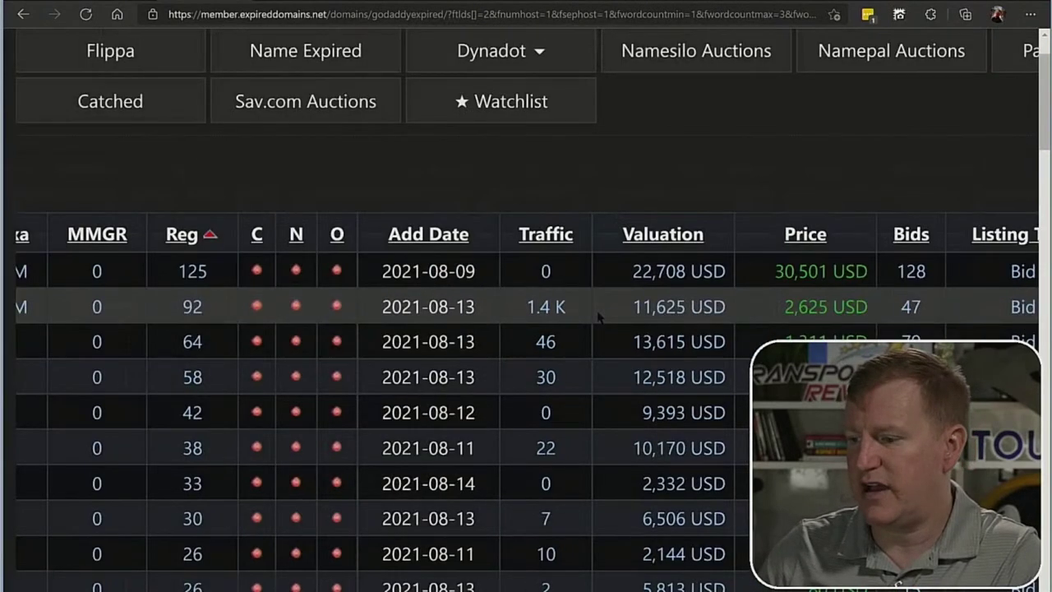
{"action": "key", "text": "ctrl+0"}
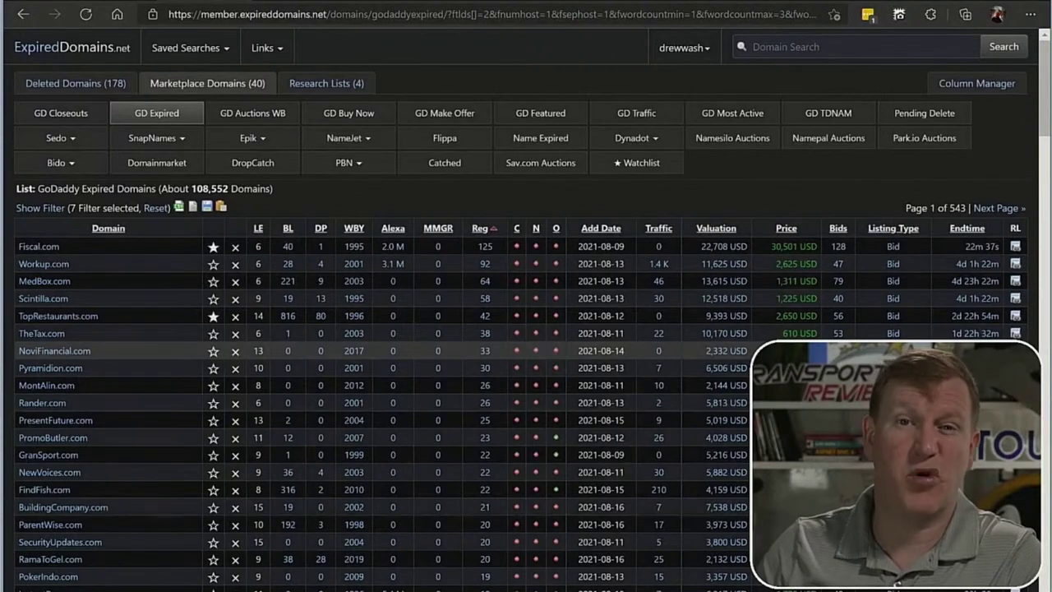
Sort the GoDaddy expired domains by price in descending order and look through the most expensive entries.
{"action": "left_click", "coordinate": [790, 229]}
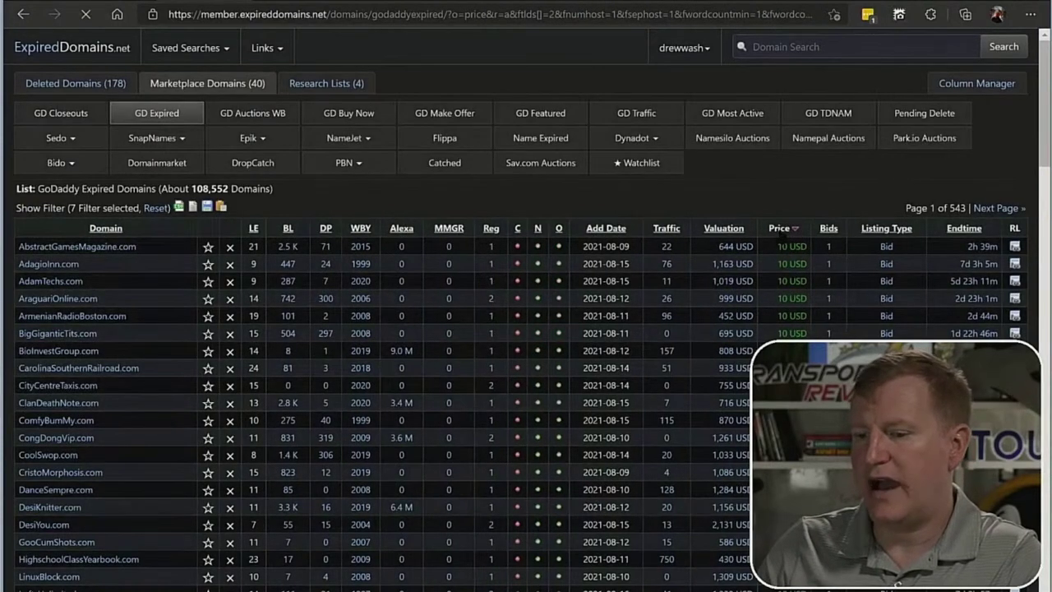
{"action": "left_click", "coordinate": [779, 230]}
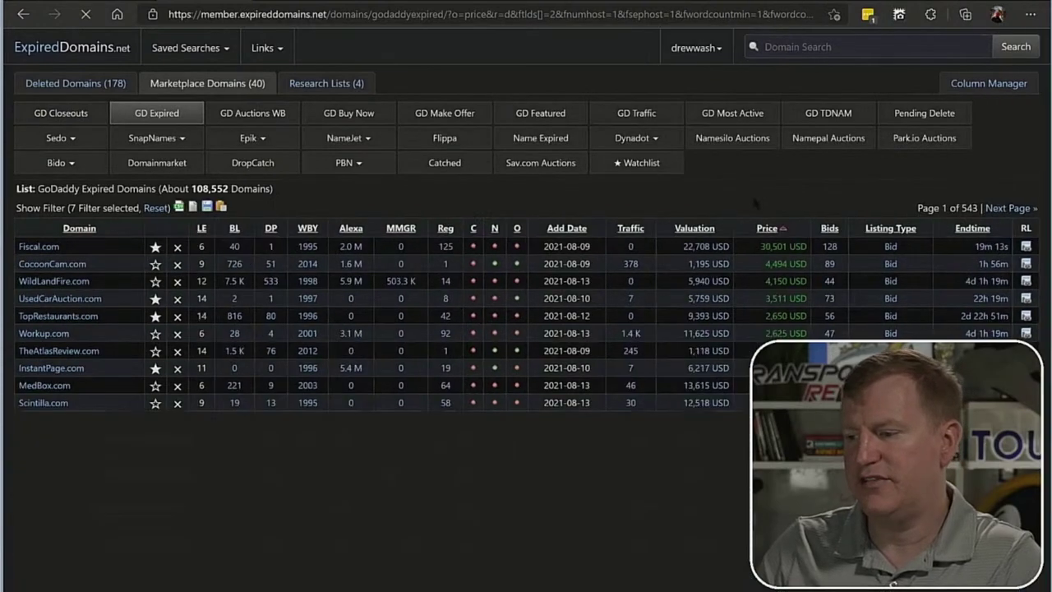
{"action": "scroll", "coordinate": [727, 231], "scroll_direction": "down", "scroll_amount": 2}
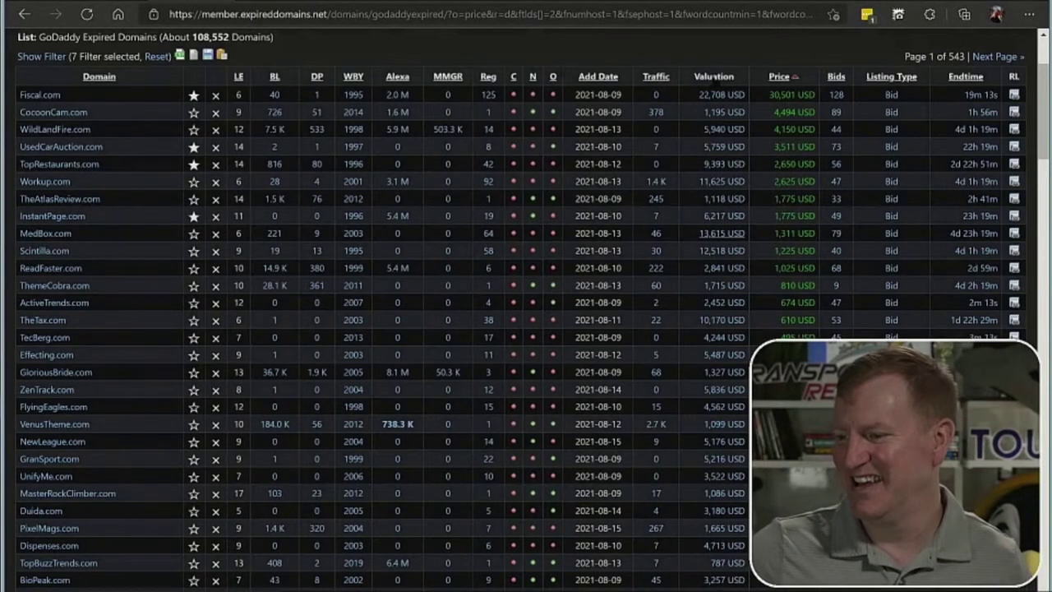
Sort the GoDaddy expired domains by valuation in descending order and check the remaining time on the TopRestaurants.com auction page.
{"action": "left_click", "coordinate": [713, 77]}
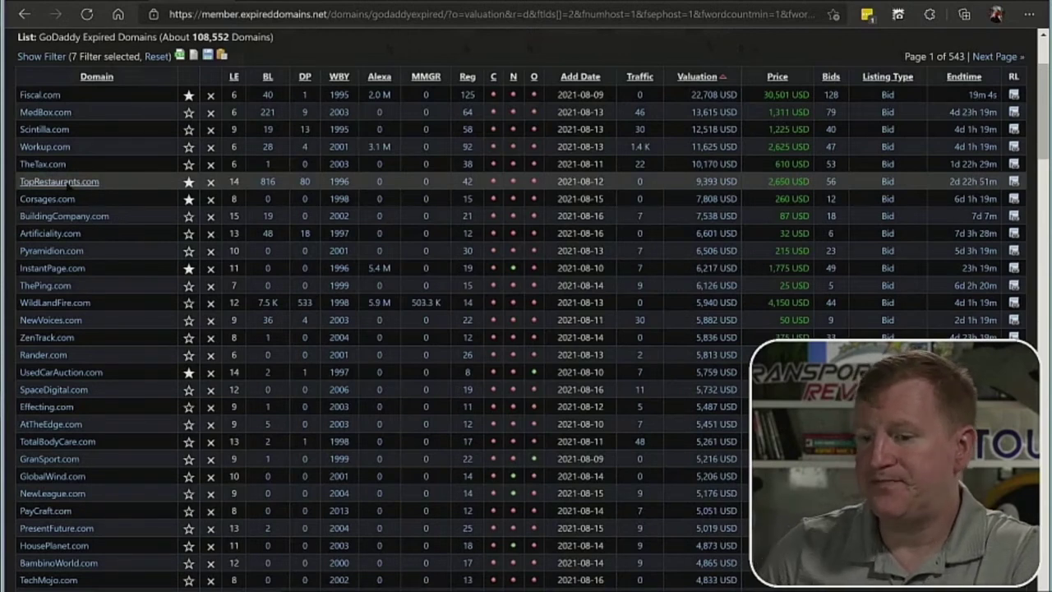
{"action": "left_click", "coordinate": [70, 182]}
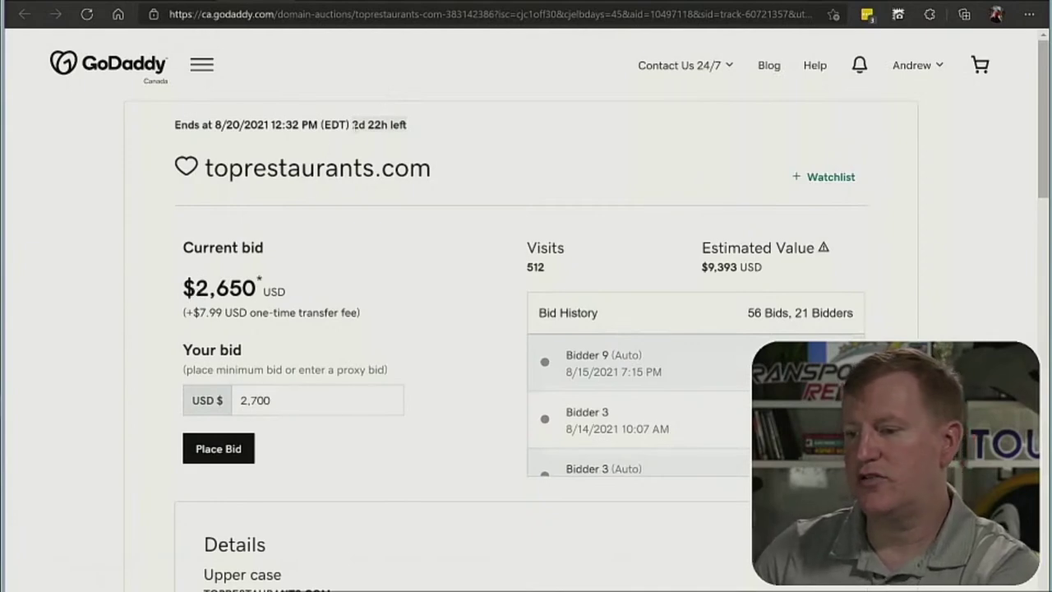
{"action": "left_click_drag", "start_coordinate": [352, 124], "coordinate": [407, 124]}
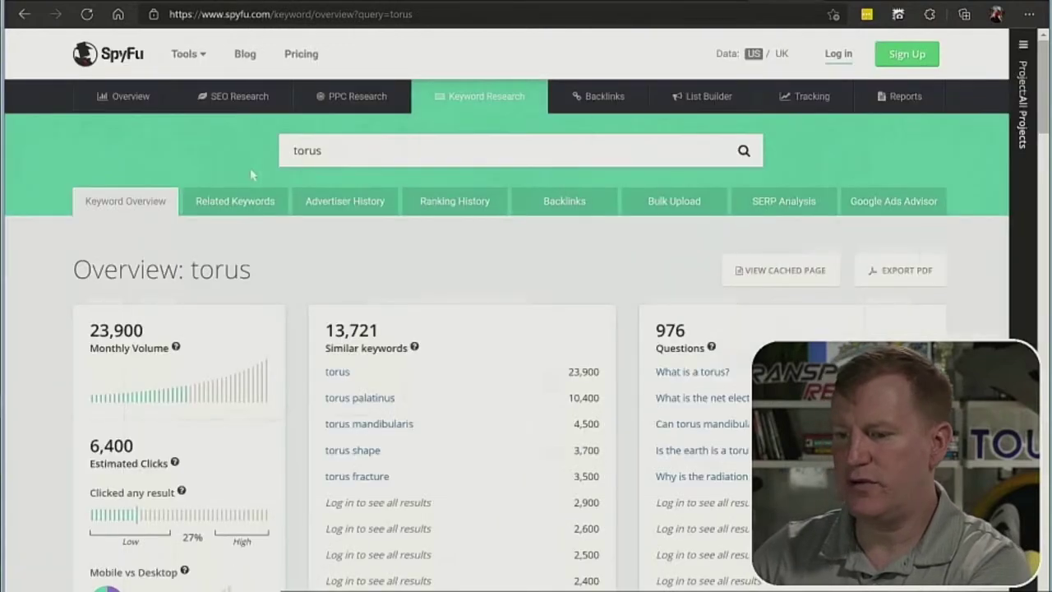
Switch to SpyFu and look up the keyword "top restaurants".
{"action": "key", "text": "ctrl+a"}
{"action": "type", "text": "top rest"}
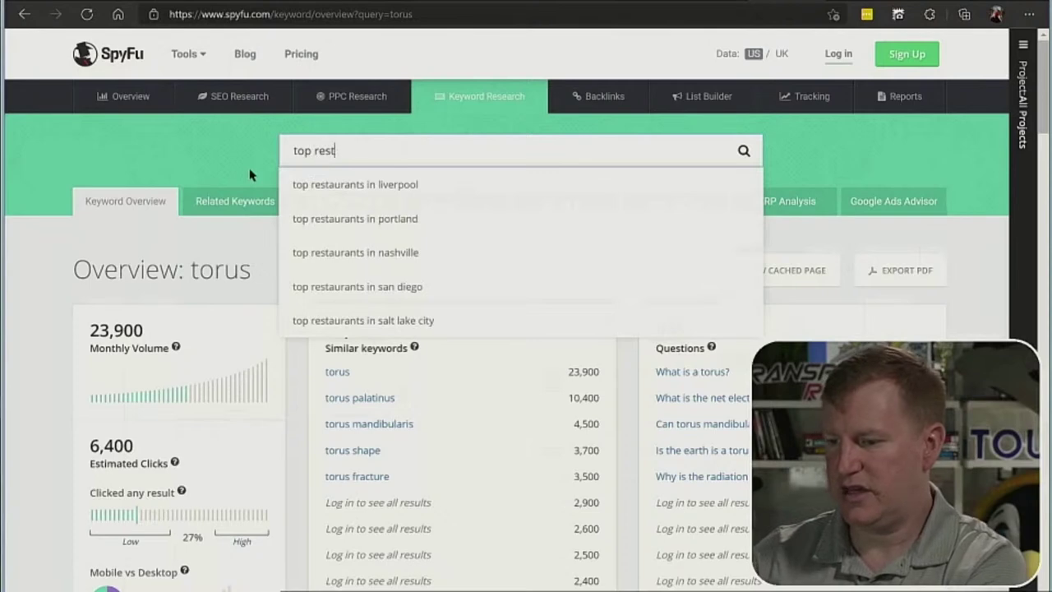
{"action": "type", "text": "a"}
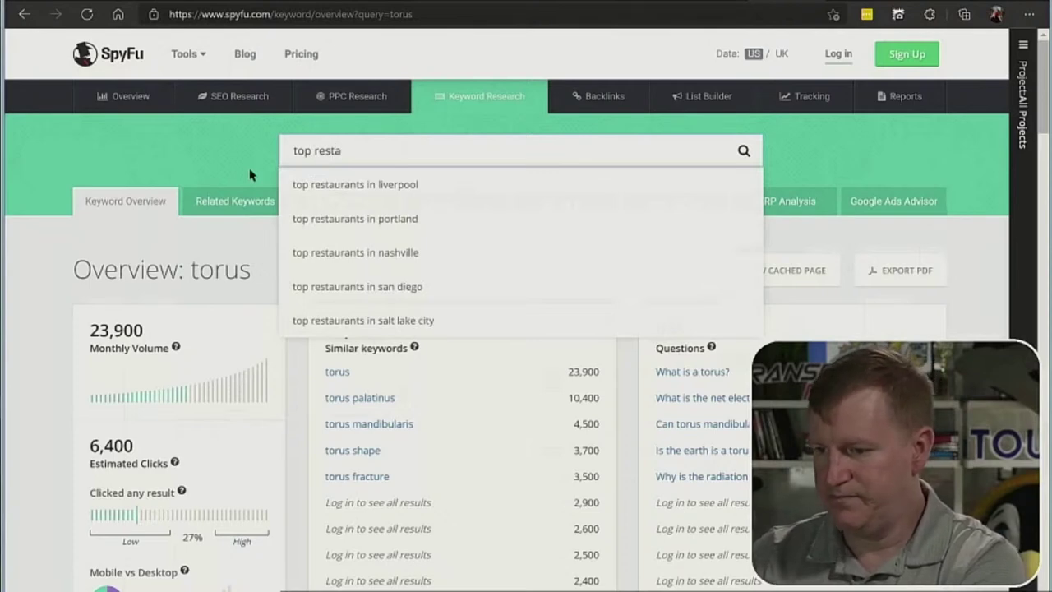
{"action": "type", "text": "urants"}
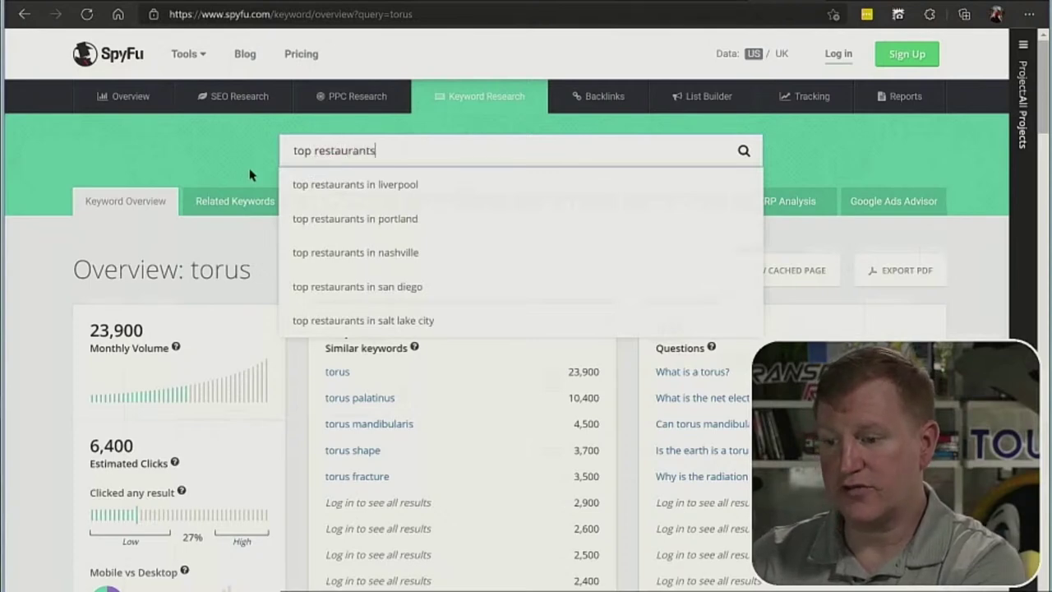
{"action": "key", "text": "Return"}
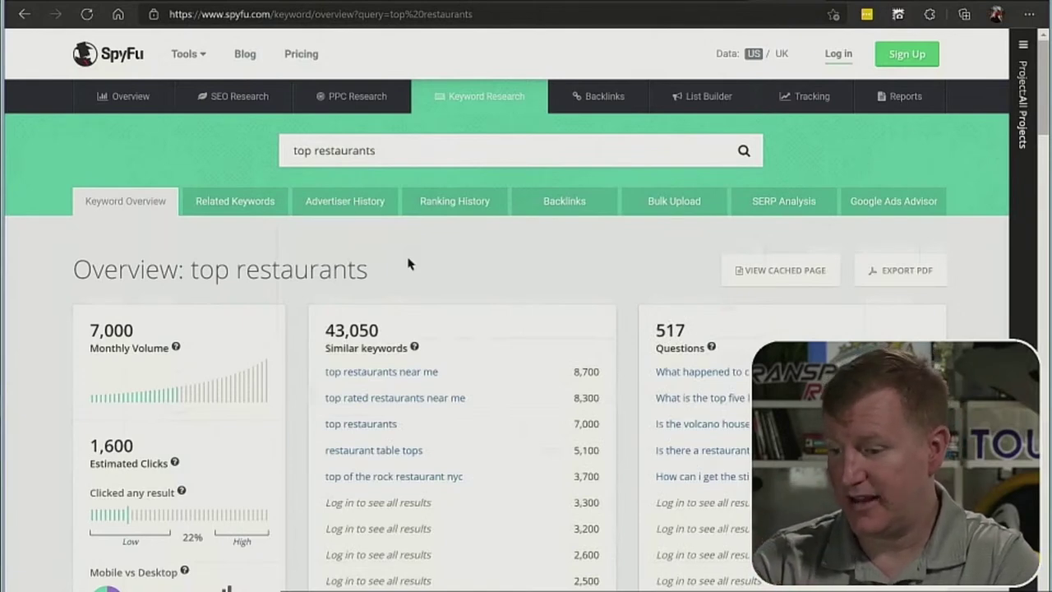
Examine the similar keywords, questions and related rankings in the "top restaurants" keyword overview.
{"action": "scroll", "coordinate": [409, 263], "scroll_direction": "down", "scroll_amount": 1}
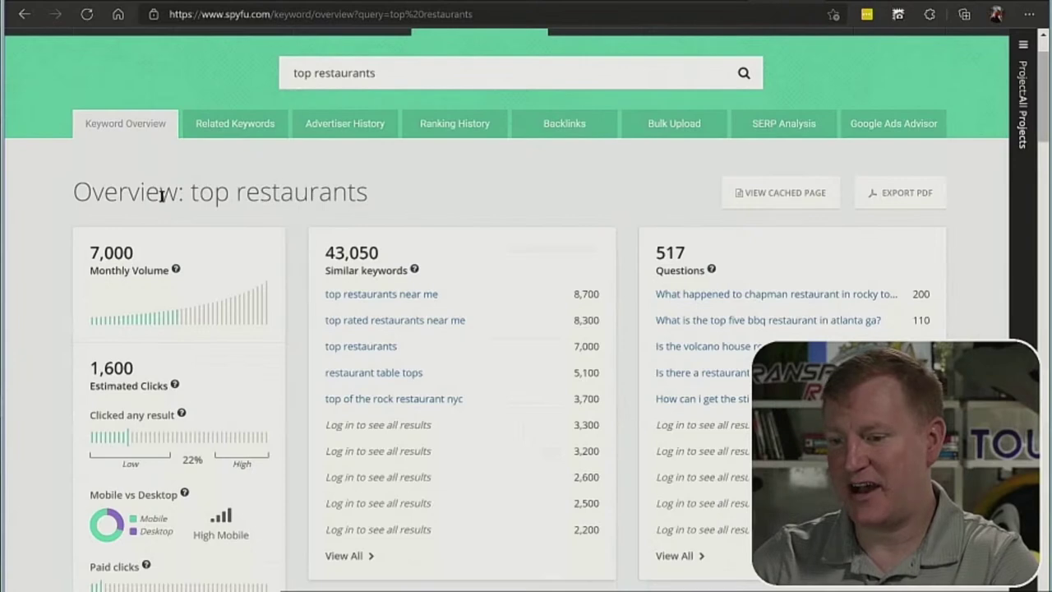
{"action": "left_click_drag", "start_coordinate": [179, 194], "coordinate": [367, 194]}
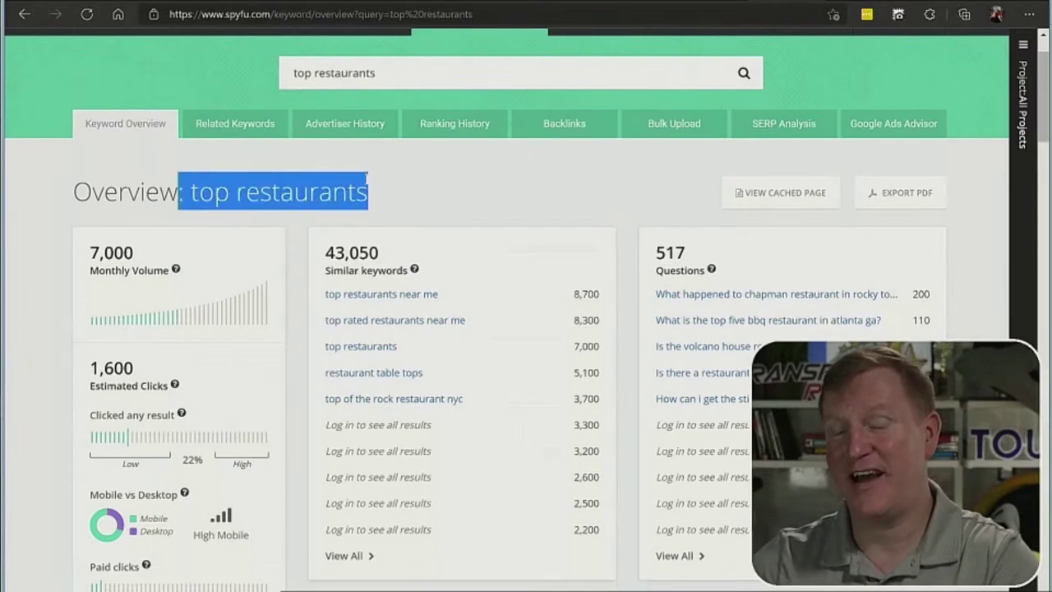
{"action": "left_click", "coordinate": [367, 179]}
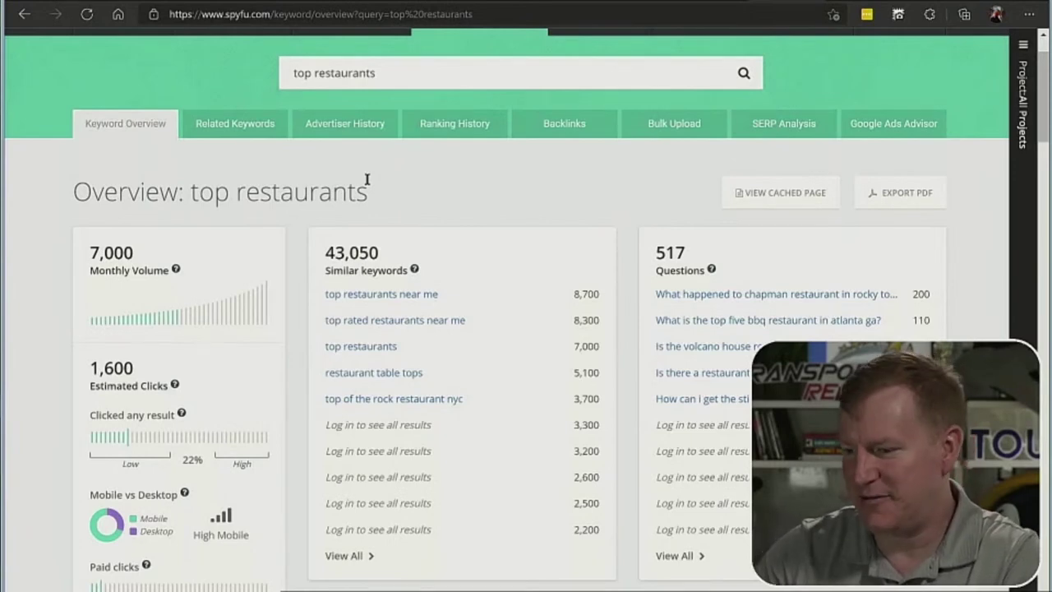
{"action": "scroll", "coordinate": [368, 179], "scroll_direction": "down", "scroll_amount": 1}
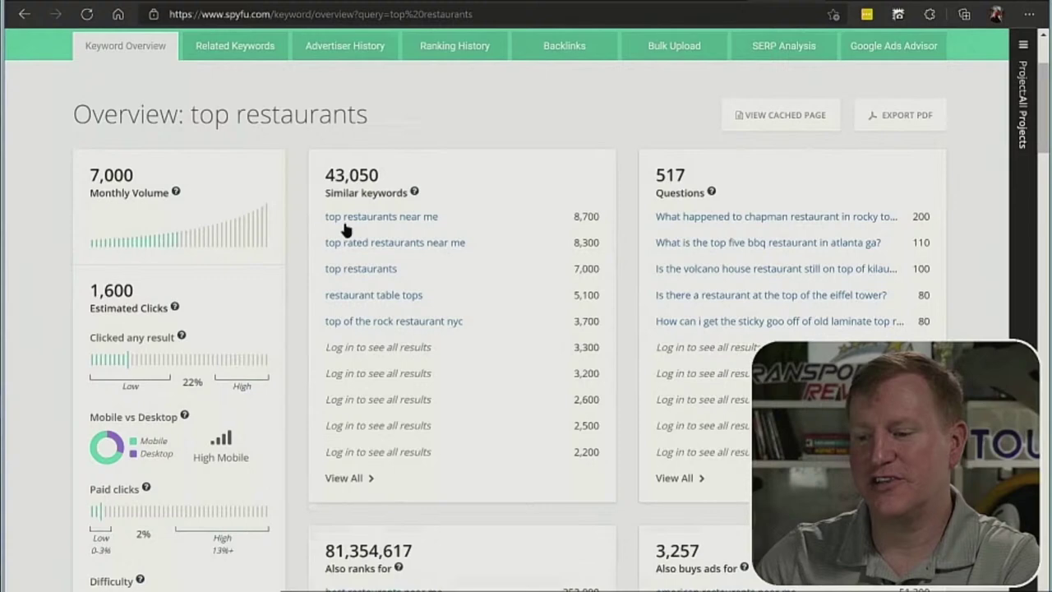
{"action": "scroll", "coordinate": [294, 244], "scroll_direction": "down", "scroll_amount": 5}
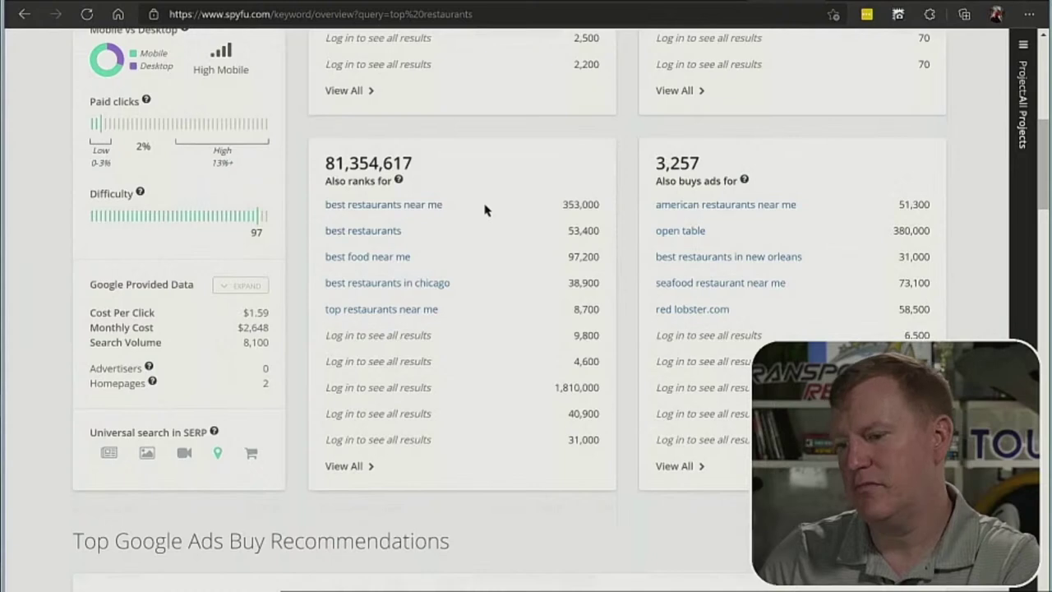
{"action": "scroll", "coordinate": [484, 210], "scroll_direction": "up", "scroll_amount": 4}
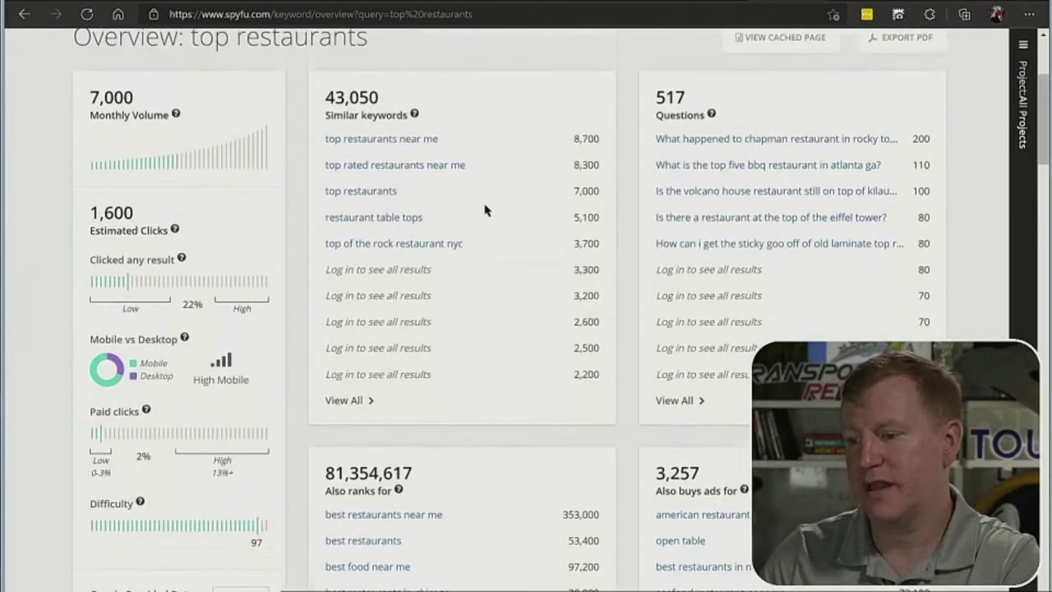
{"action": "scroll", "coordinate": [485, 210], "scroll_direction": "up", "scroll_amount": 1}
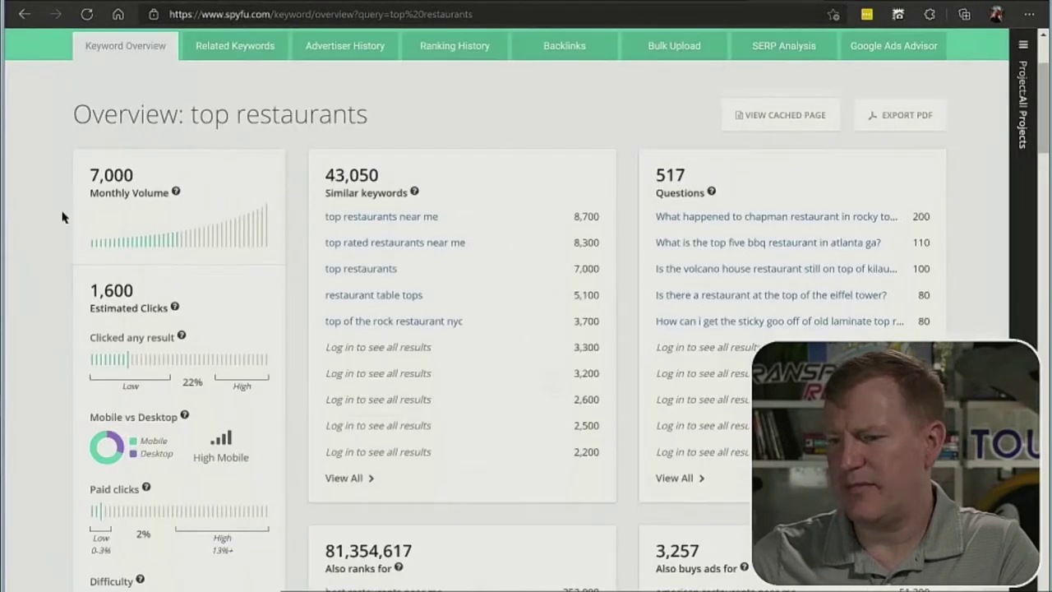
Check the monthly volume, click, difficulty and cost-per-click figures for "top restaurants".
{"action": "left_click_drag", "start_coordinate": [89, 167], "coordinate": [176, 202]}
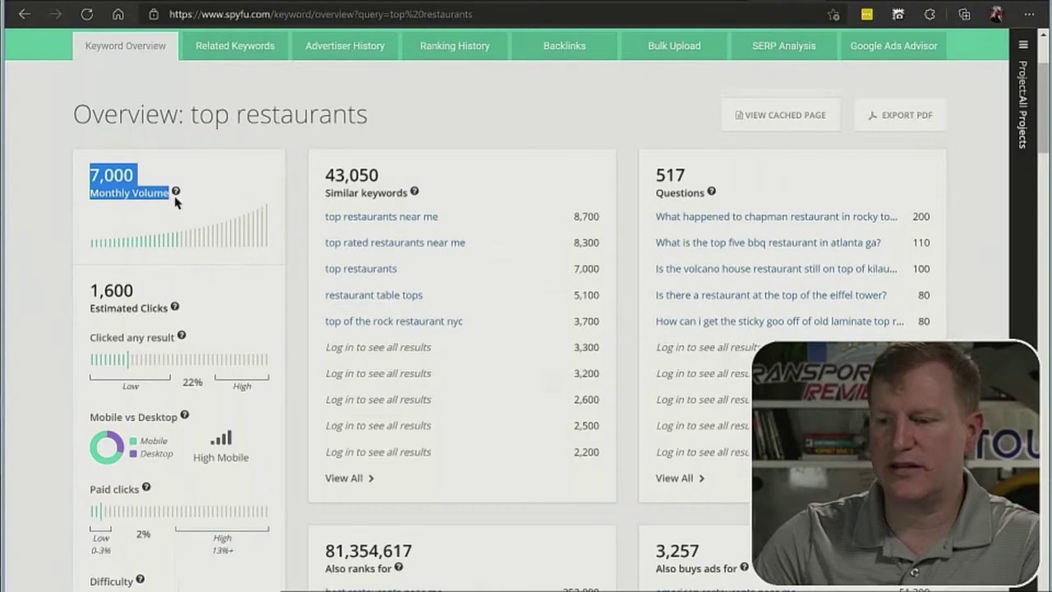
{"action": "left_click", "coordinate": [93, 173]}
{"action": "left_click_drag", "start_coordinate": [91, 173], "coordinate": [169, 196]}
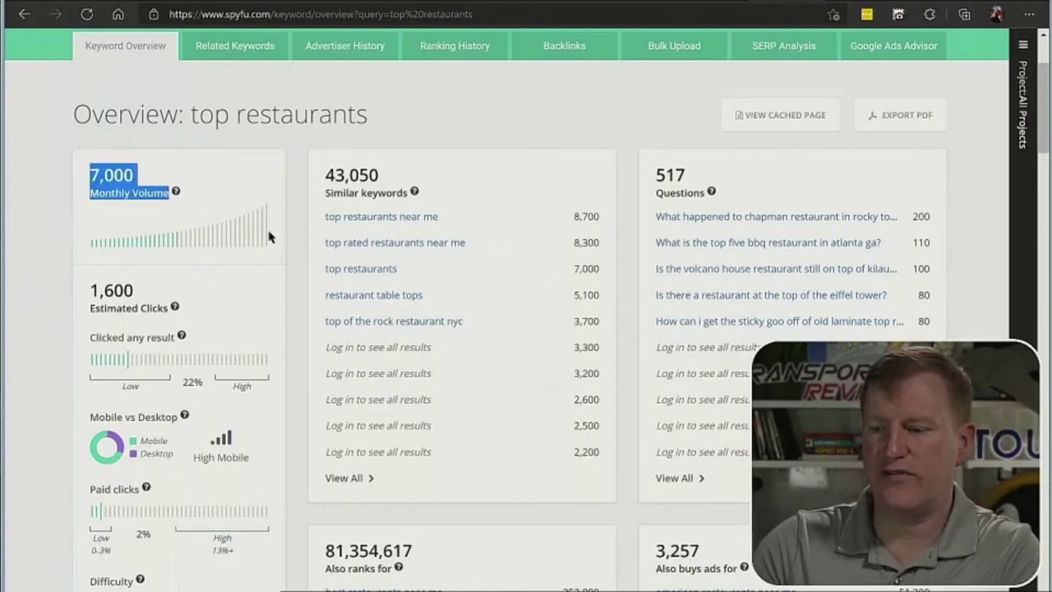
{"action": "left_click", "coordinate": [295, 256]}
{"action": "scroll", "coordinate": [294, 259], "scroll_direction": "down", "scroll_amount": 1}
{"action": "scroll", "coordinate": [294, 259], "scroll_direction": "down", "scroll_amount": 4}
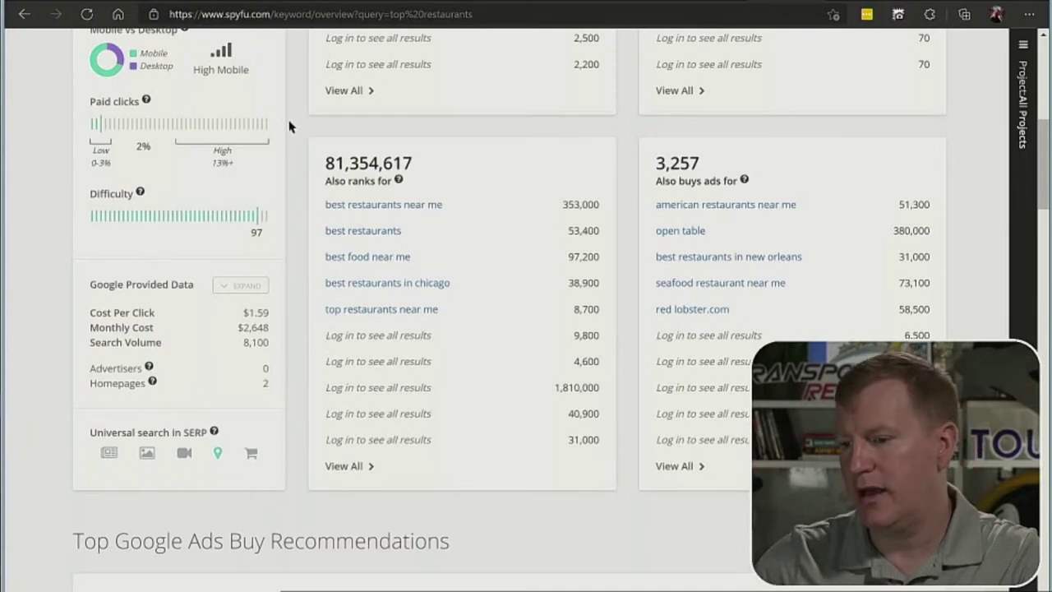
{"action": "scroll", "coordinate": [288, 125], "scroll_direction": "up", "scroll_amount": 4}
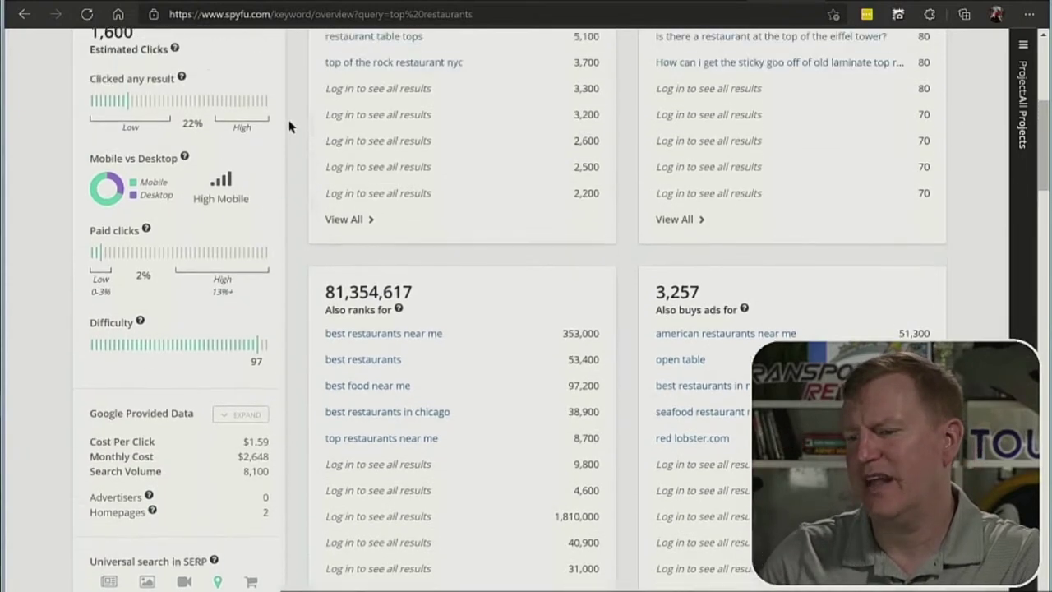
{"action": "scroll", "coordinate": [289, 121], "scroll_direction": "up", "scroll_amount": 1}
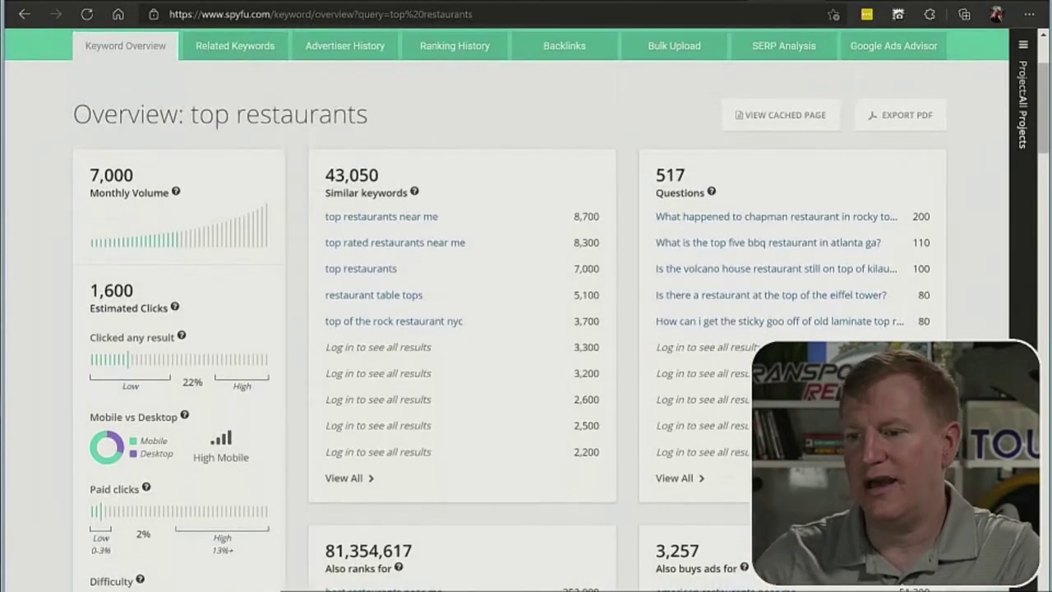
Pick Corsages.com from the expired domain list, search Google for "corsages" and view the corsage pictures up close.
{"action": "key", "text": "ctrl+Tab"}
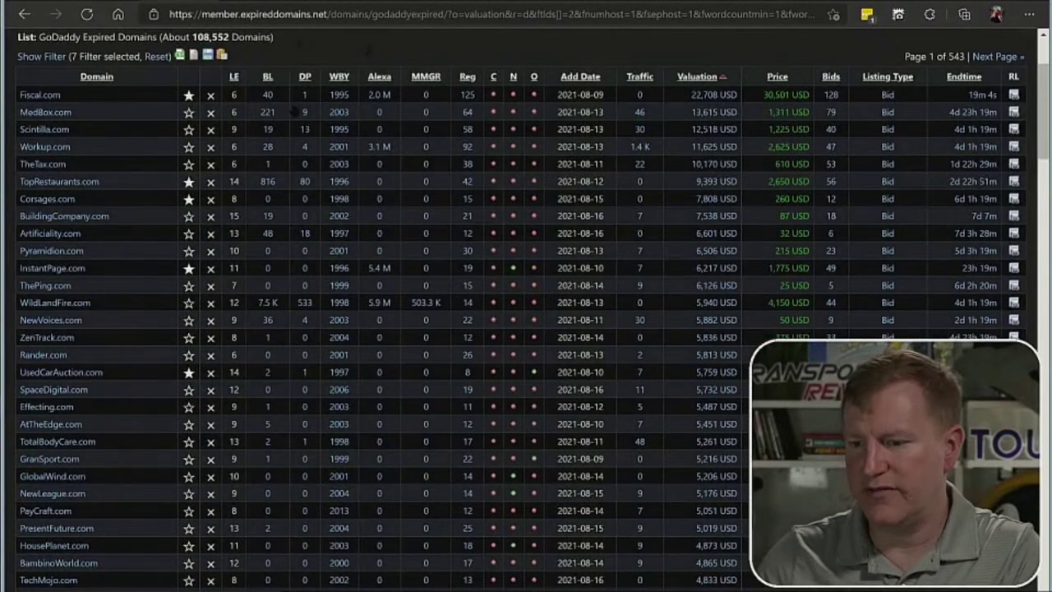
{"action": "left_click", "coordinate": [53, 204]}
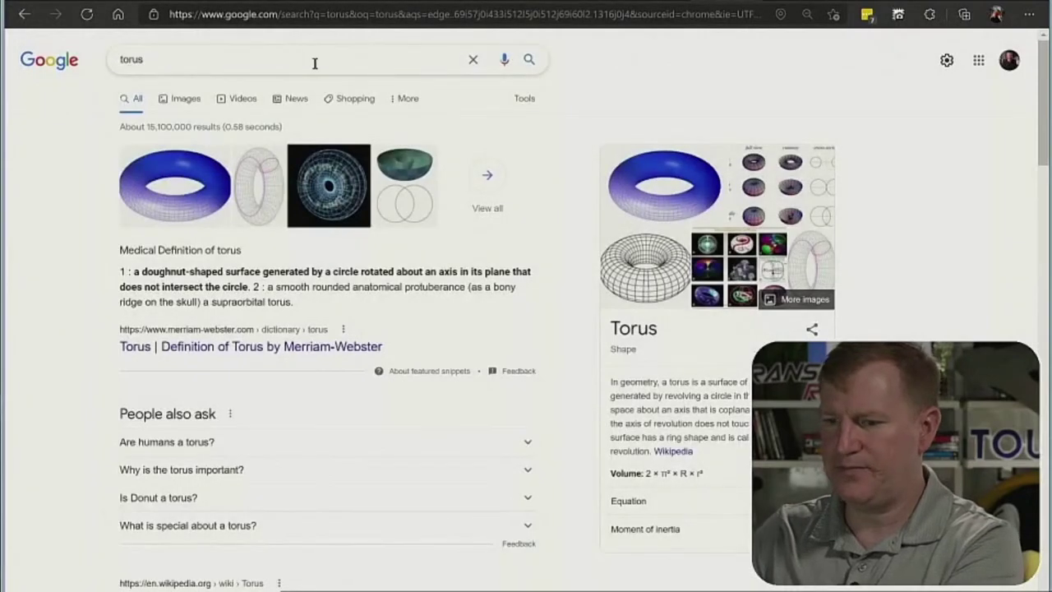
{"action": "double_click", "coordinate": [314, 63]}
{"action": "type", "text": "corsages"}
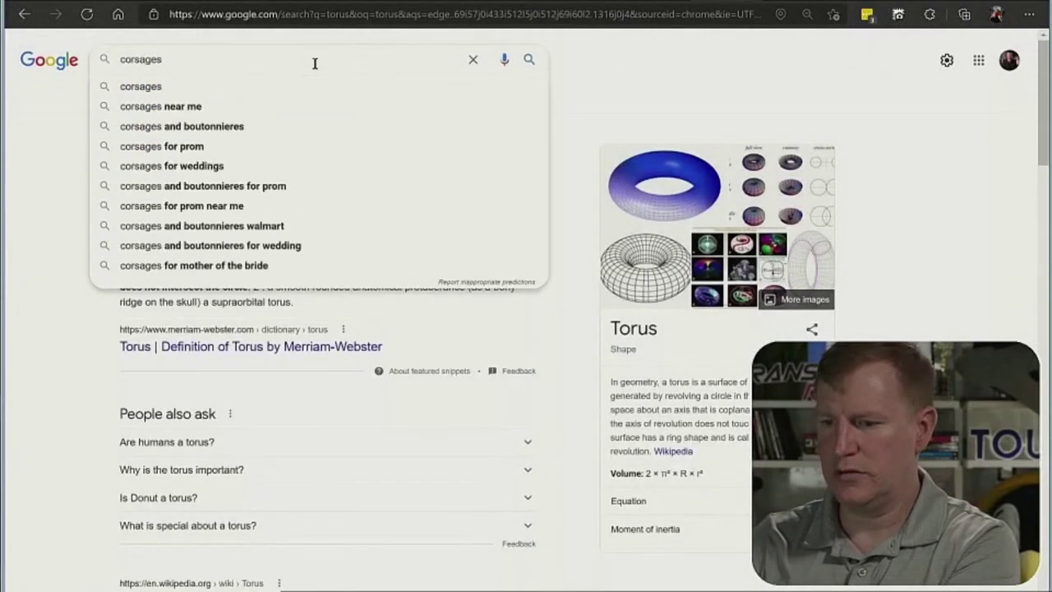
{"action": "key", "text": "Return"}
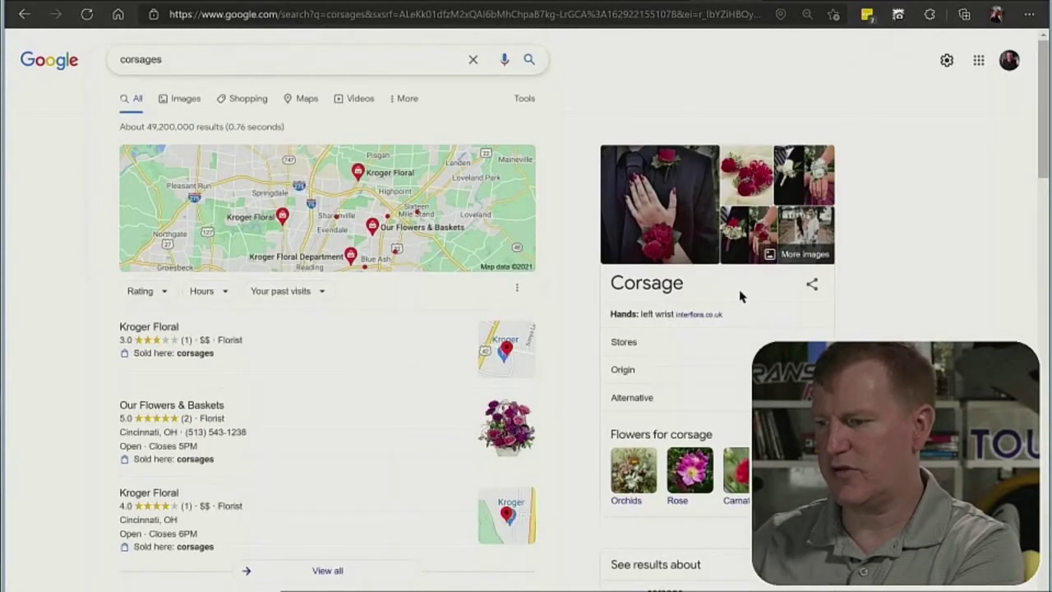
{"action": "scroll", "coordinate": [739, 296], "scroll_direction": "up", "scroll_amount": 2}
{"action": "scroll", "coordinate": [739, 296], "scroll_direction": "up", "scroll_amount": 2}
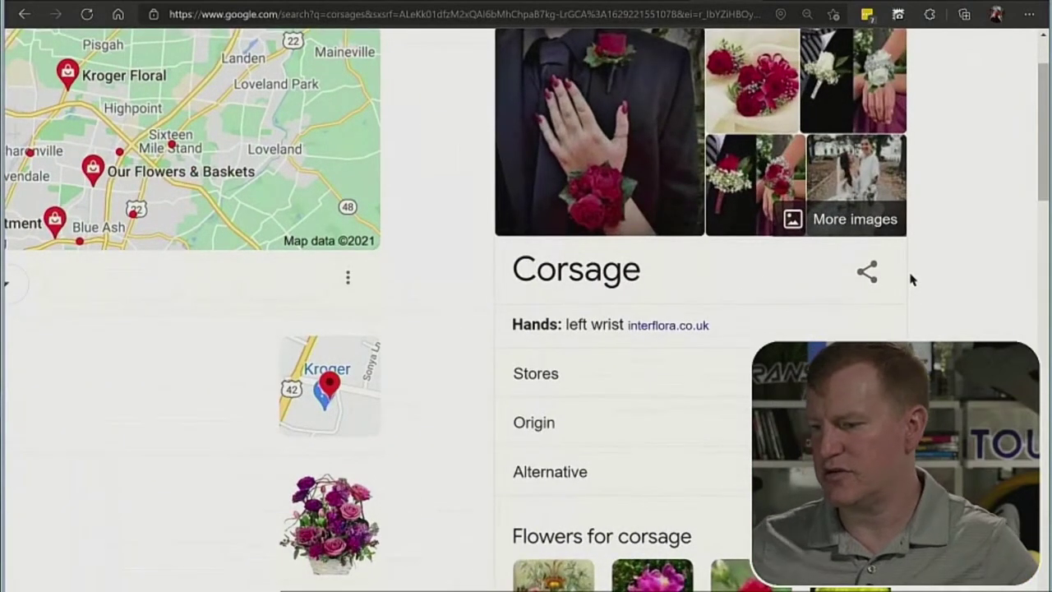
{"action": "scroll", "coordinate": [910, 279], "scroll_direction": "up", "scroll_amount": 2}
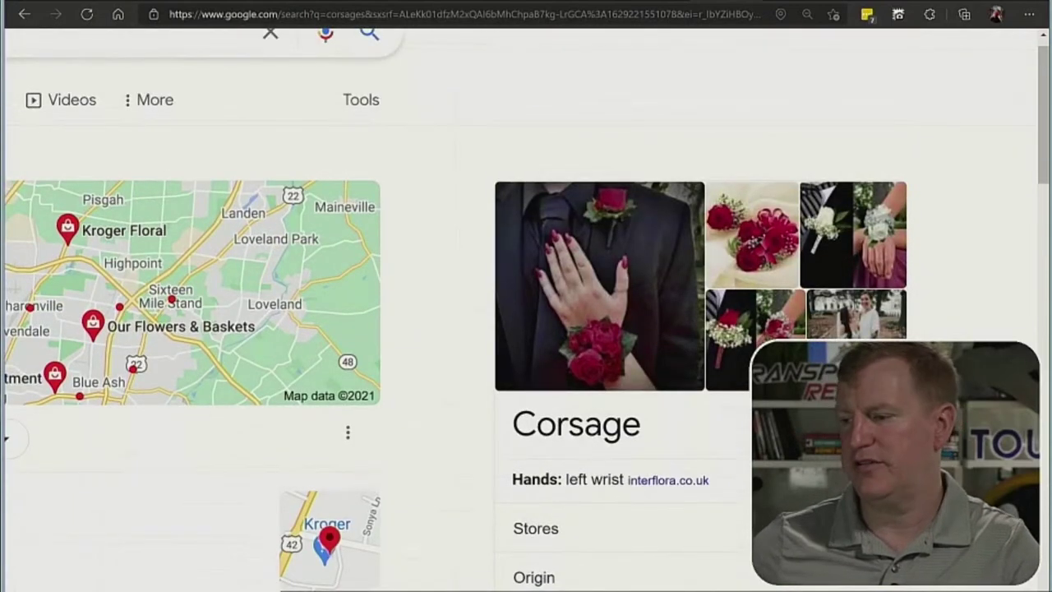
{"action": "scroll", "coordinate": [577, 269], "scroll_direction": "down", "scroll_amount": 4}
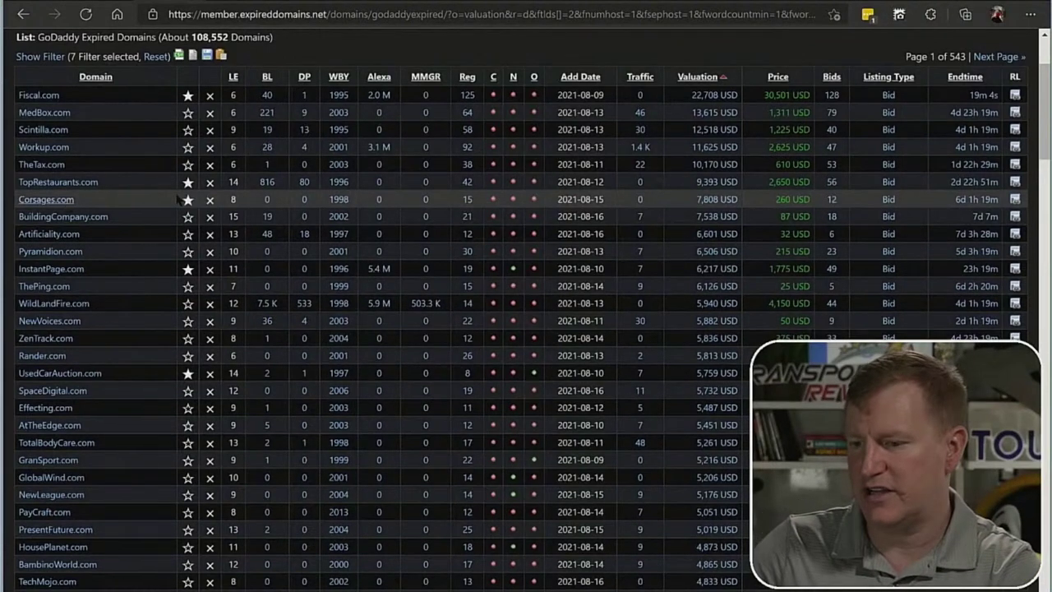
Open the GoDaddy auction page for Corsages.com, read its current bid and remaining time, and close the page.
{"action": "left_click", "coordinate": [56, 207]}
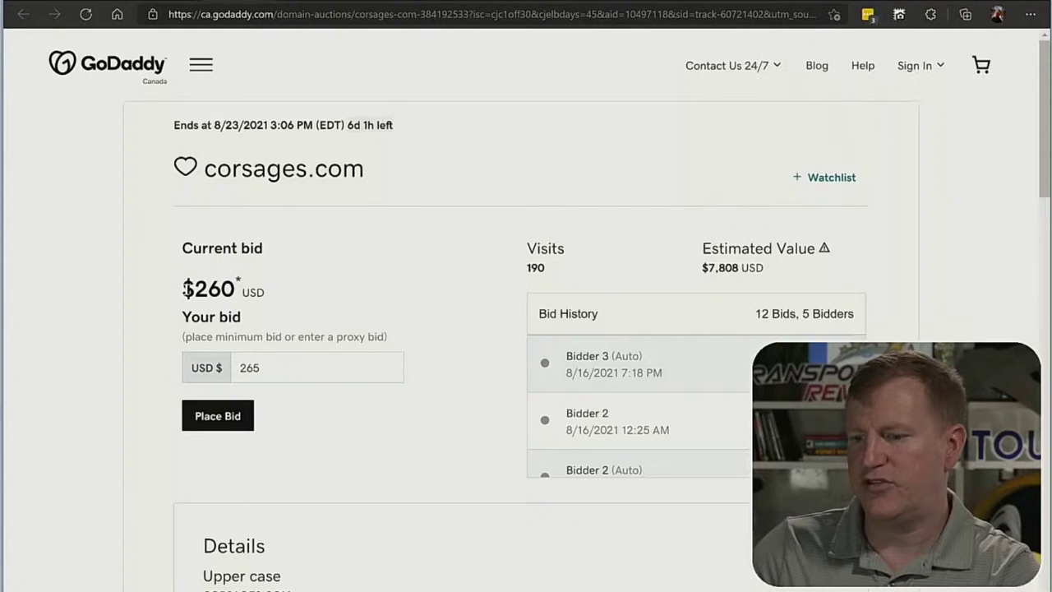
{"action": "left_click_drag", "start_coordinate": [182, 288], "coordinate": [256, 292]}
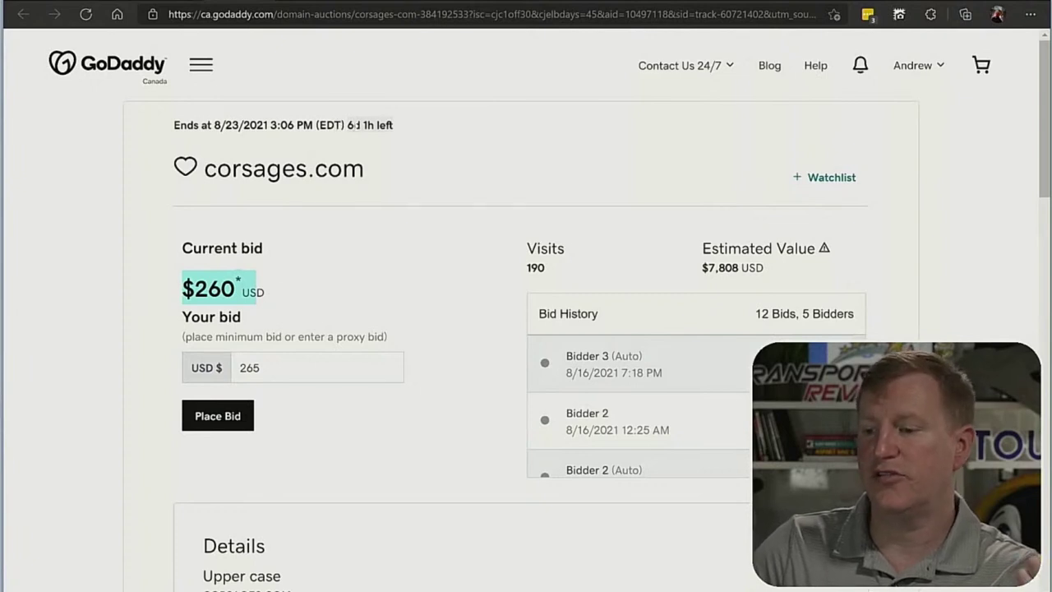
{"action": "left_click_drag", "start_coordinate": [342, 125], "coordinate": [392, 125]}
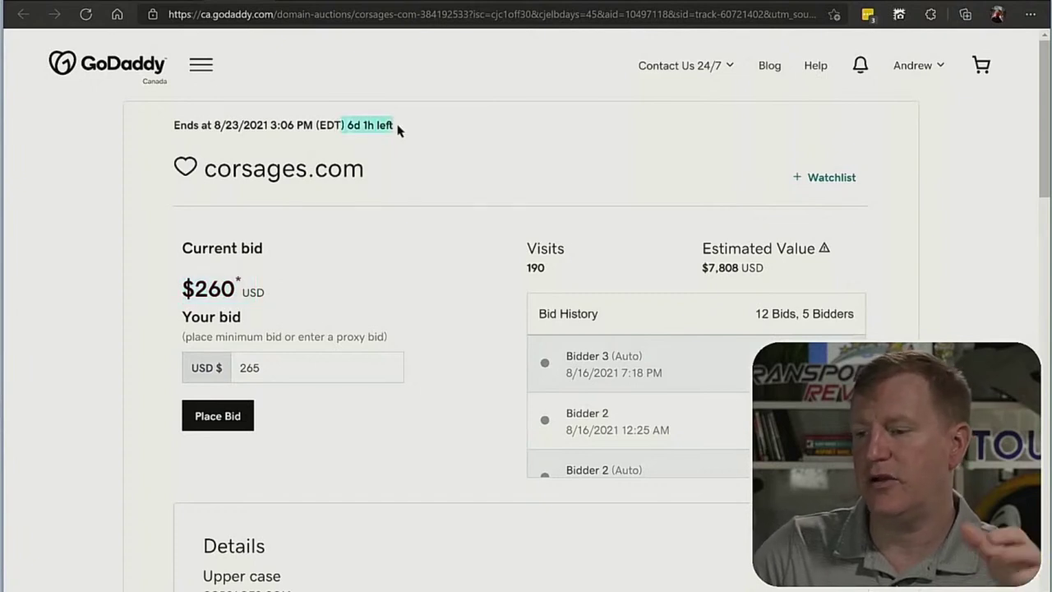
{"action": "left_click", "coordinate": [395, 128]}
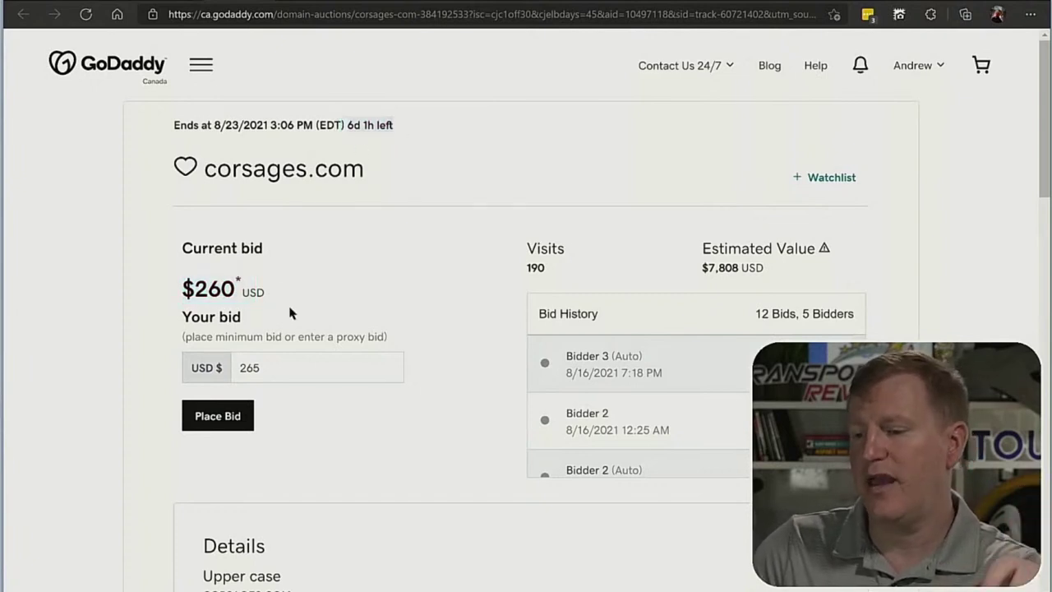
{"action": "left_click_drag", "start_coordinate": [182, 288], "coordinate": [265, 291]}
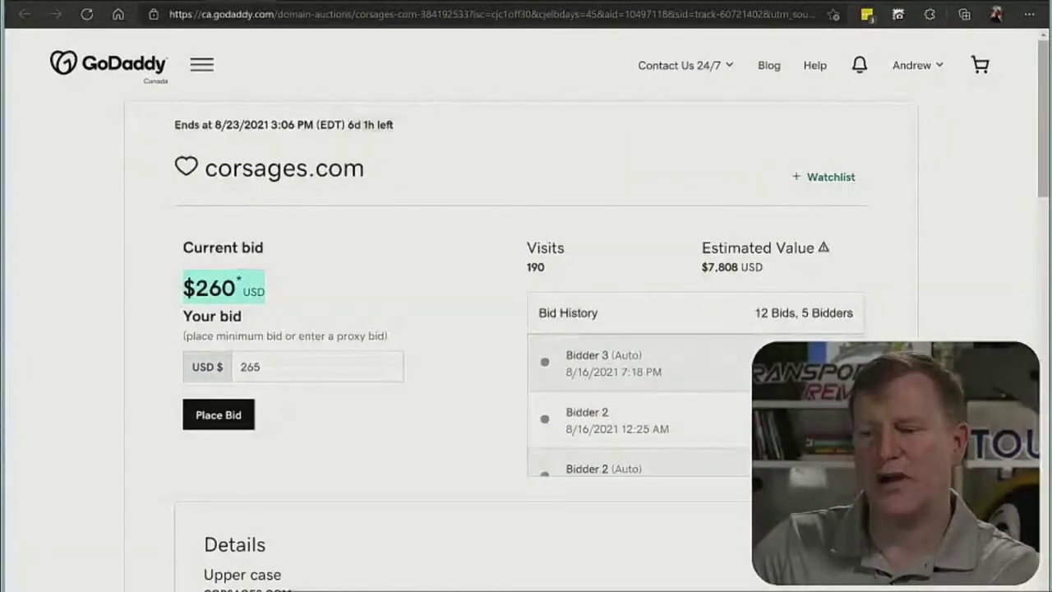
{"action": "left_click", "coordinate": [180, 283]}
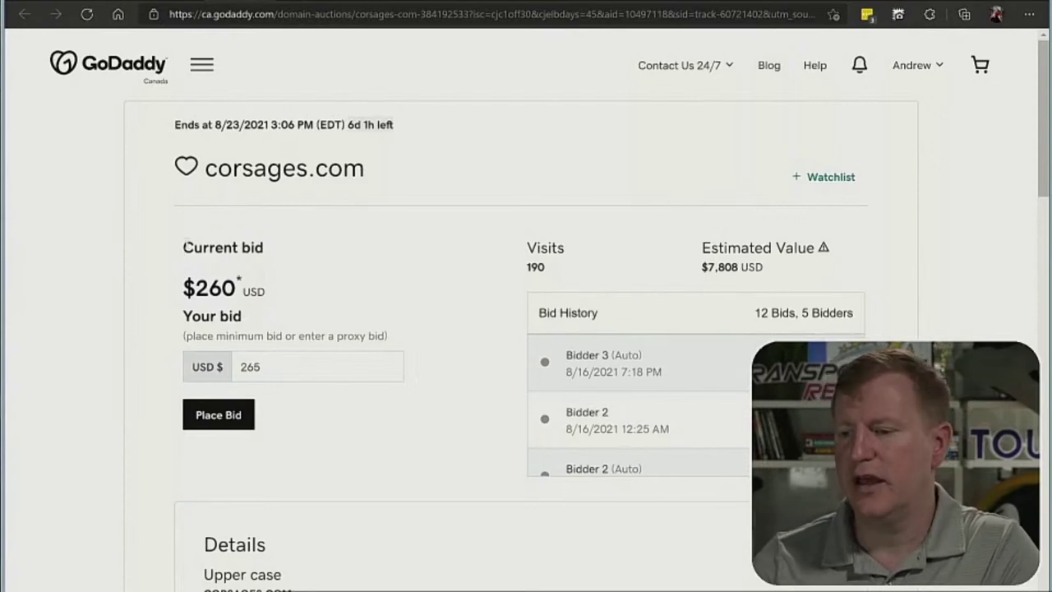
{"action": "left_click_drag", "start_coordinate": [183, 246], "coordinate": [261, 321]}
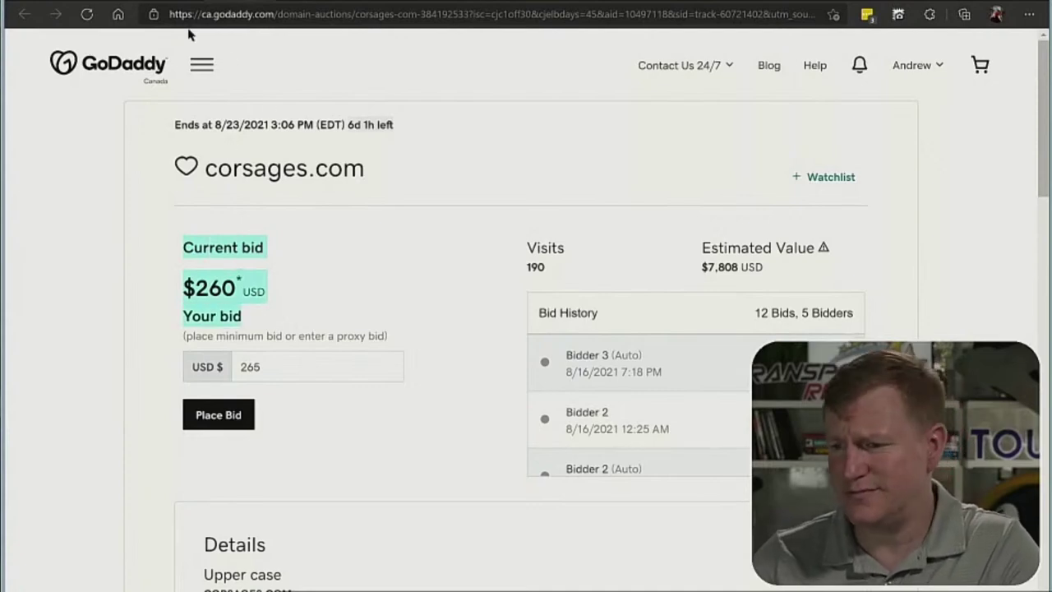
{"action": "key", "text": "ctrl+w"}
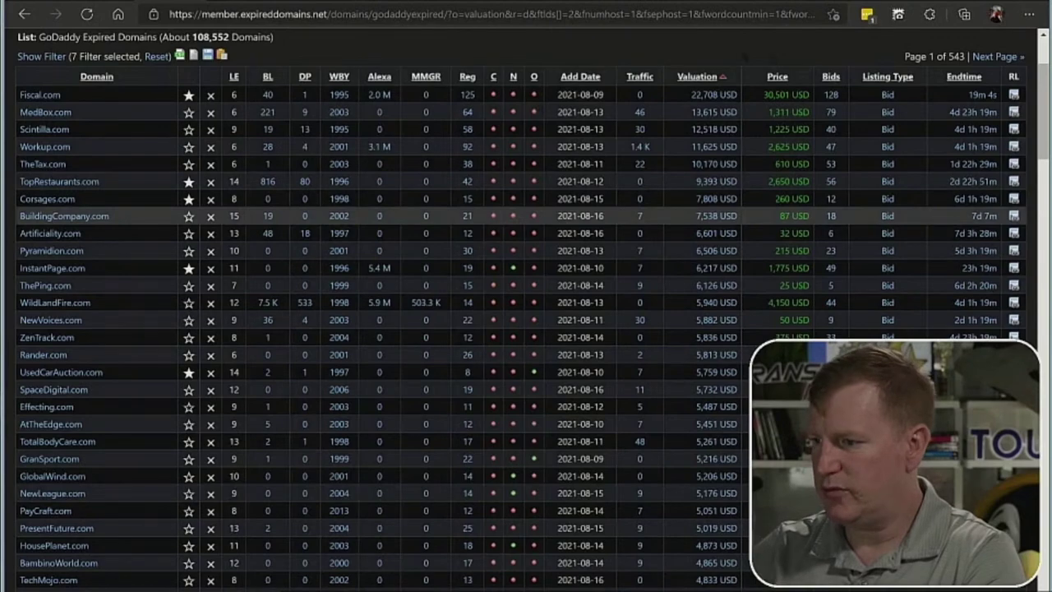
Enlarge the expired domain list, open the GoDaddy auction page for BuildingCompany.com and check its current bid and remaining time.
{"action": "key", "text": "ctrl+plus"}
{"action": "key", "text": "ctrl+plus"}
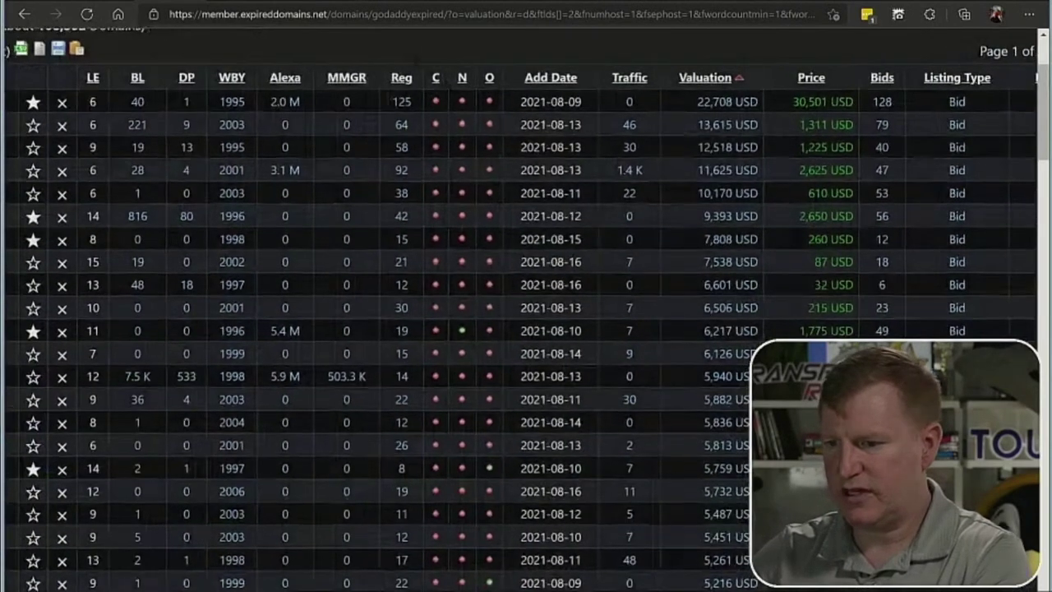
{"action": "scroll", "coordinate": [526, 312], "scroll_direction": "left", "scroll_amount": 3}
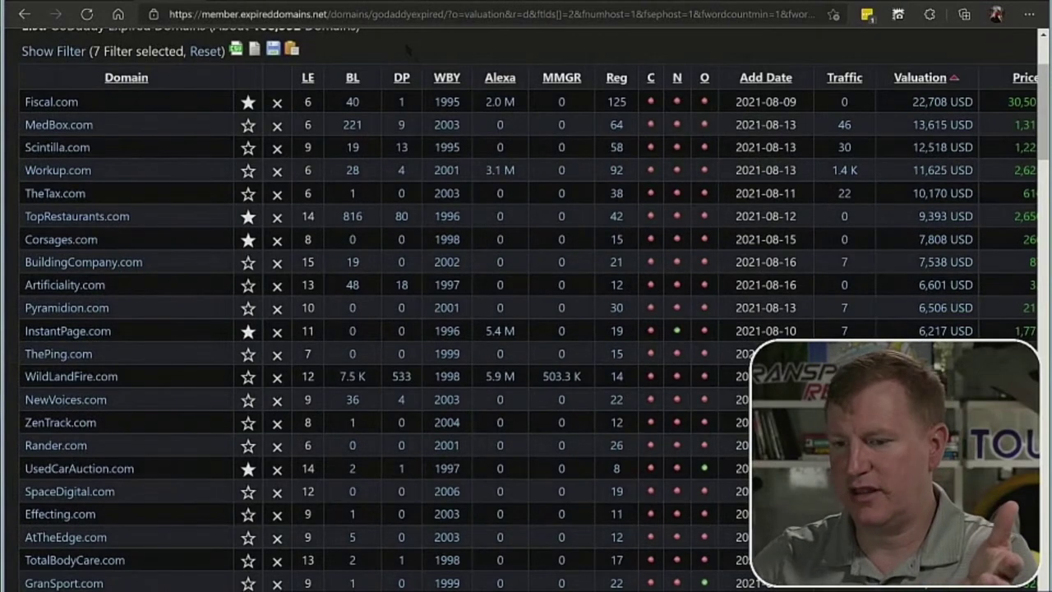
{"action": "scroll", "coordinate": [407, 50], "scroll_direction": "down", "scroll_amount": 1}
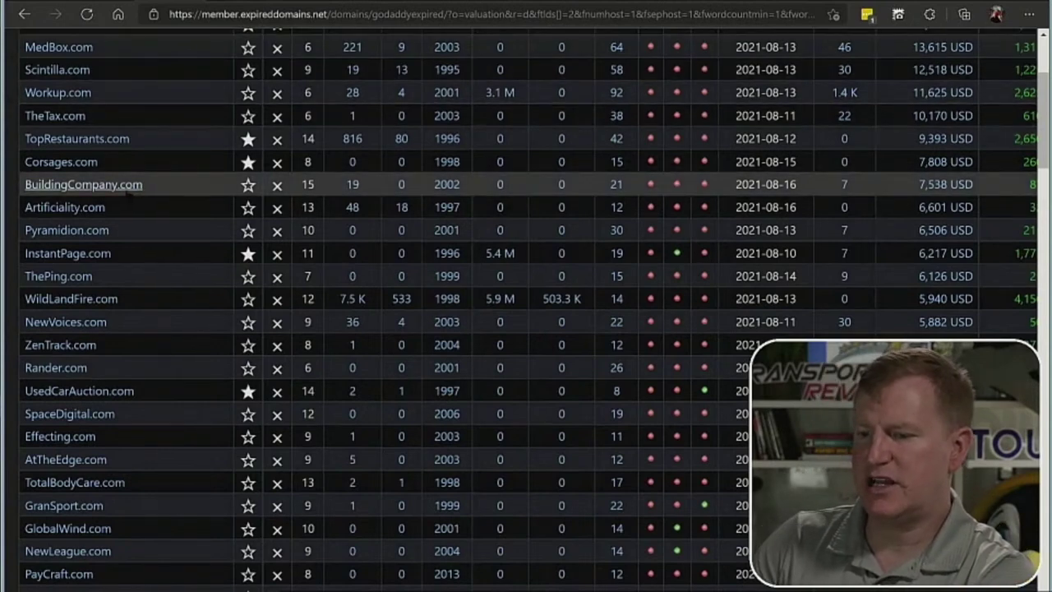
{"action": "left_click", "coordinate": [118, 191]}
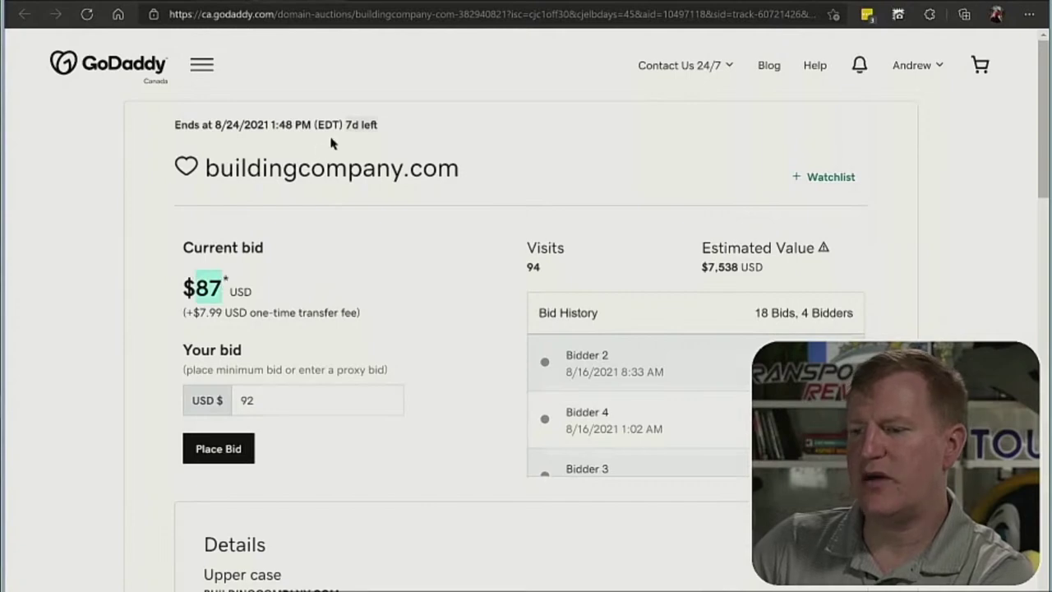
{"action": "triple_click", "coordinate": [381, 124]}
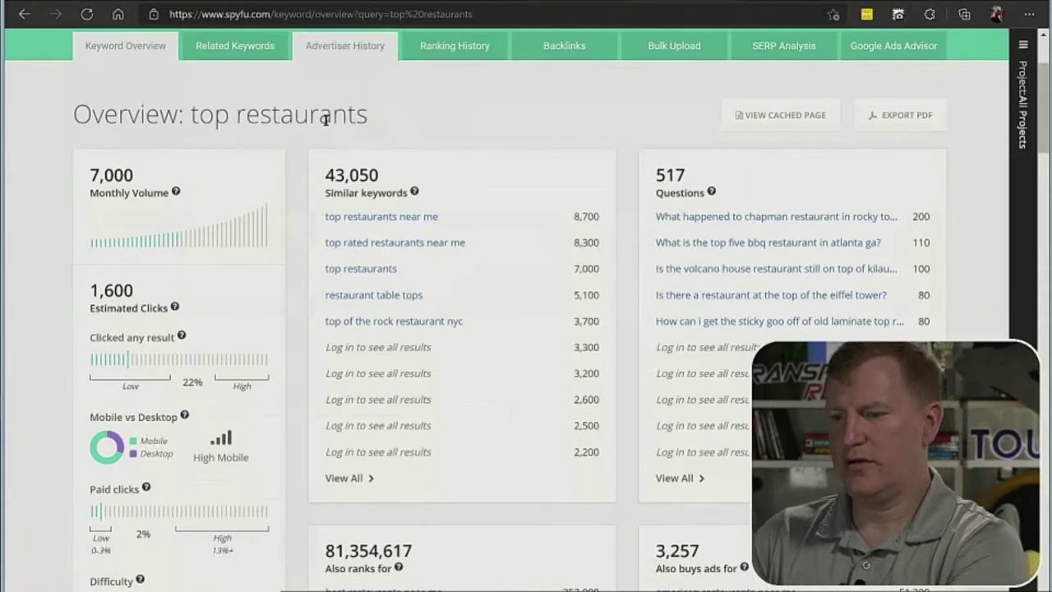
Switch to SpyFu and look up the keyword "building company".
{"action": "scroll", "coordinate": [325, 120], "scroll_direction": "up", "scroll_amount": 2}
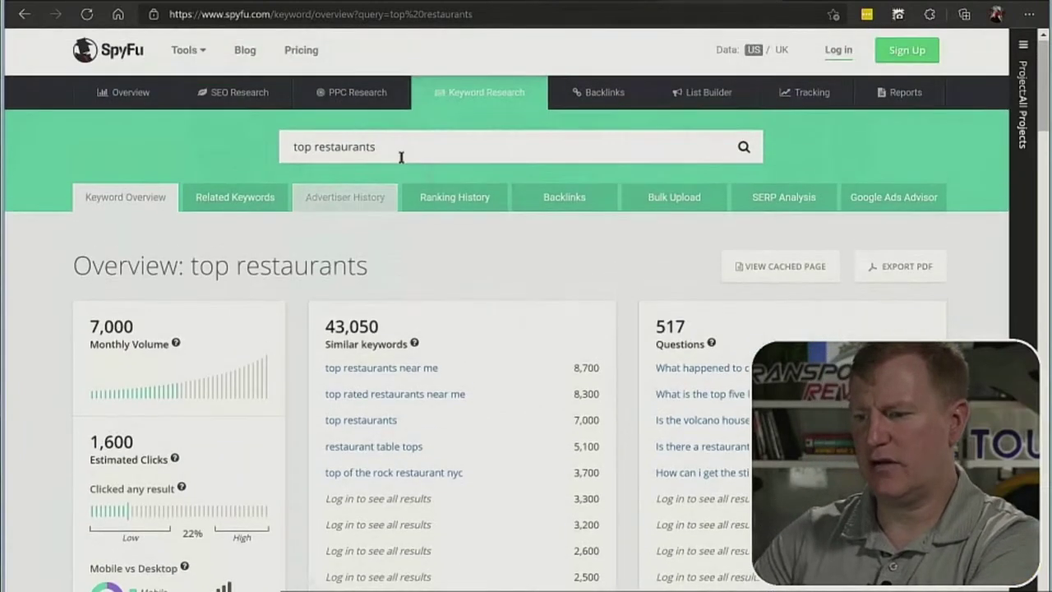
{"action": "left_click", "coordinate": [284, 152]}
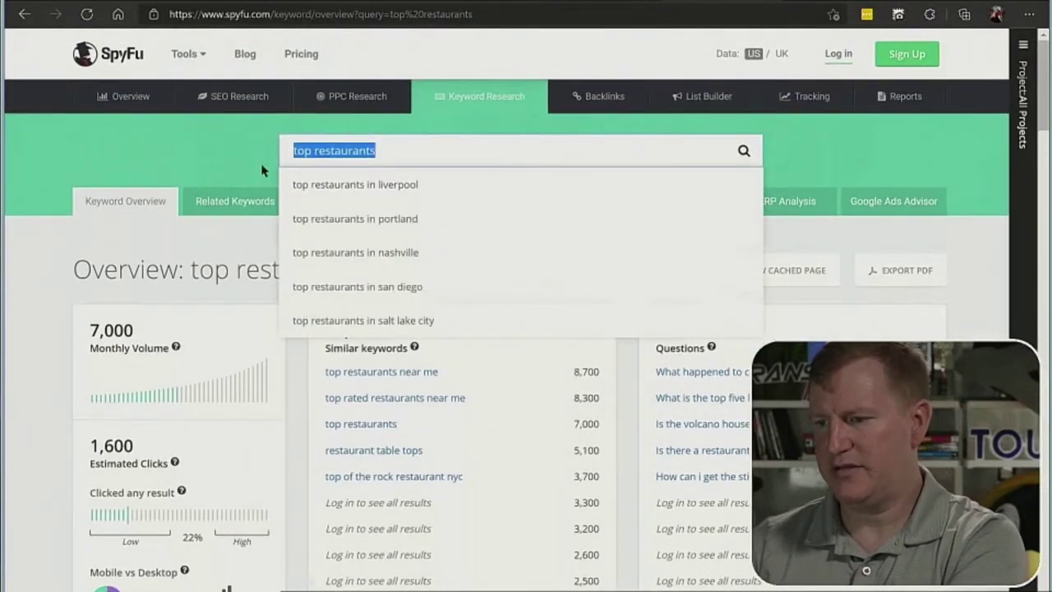
{"action": "type", "text": "building "}
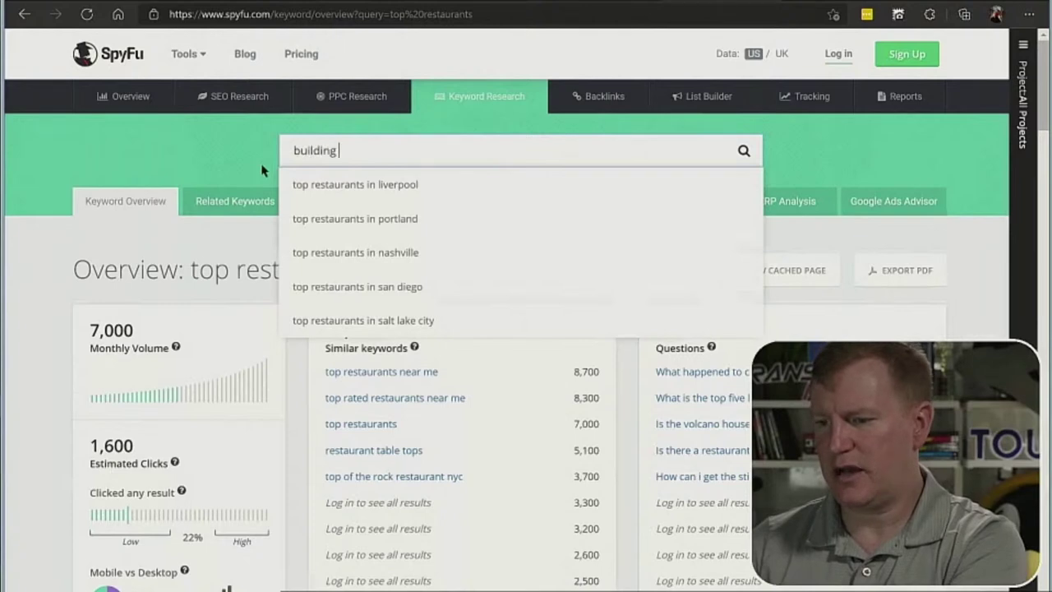
{"action": "type", "text": "company"}
{"action": "key", "text": "Return"}
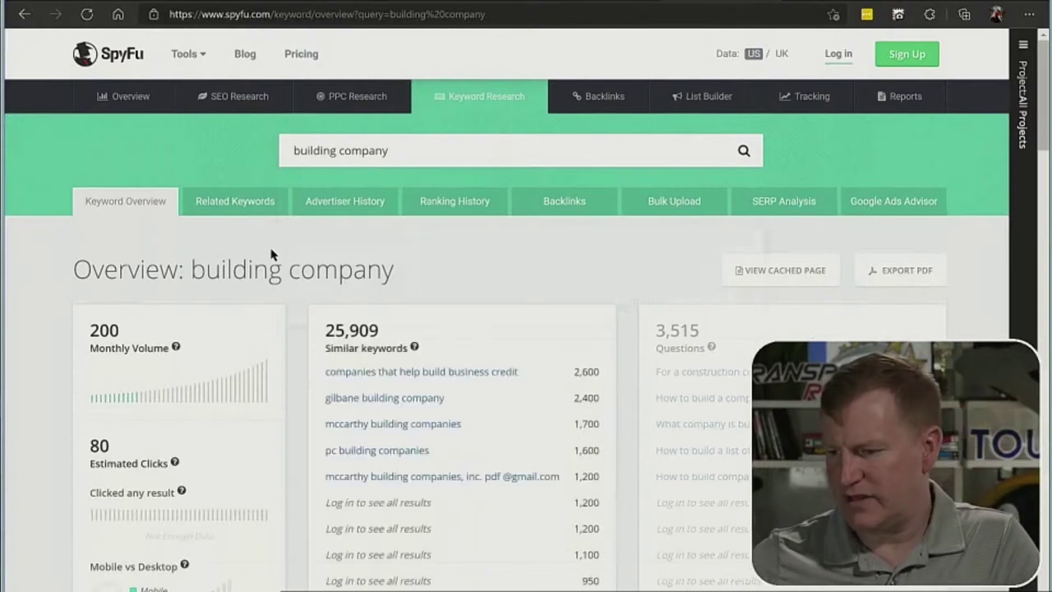
Examine the monthly volume, difficulty, cost per click and related keywords for "building company".
{"action": "scroll", "coordinate": [271, 255], "scroll_direction": "down", "scroll_amount": 3}
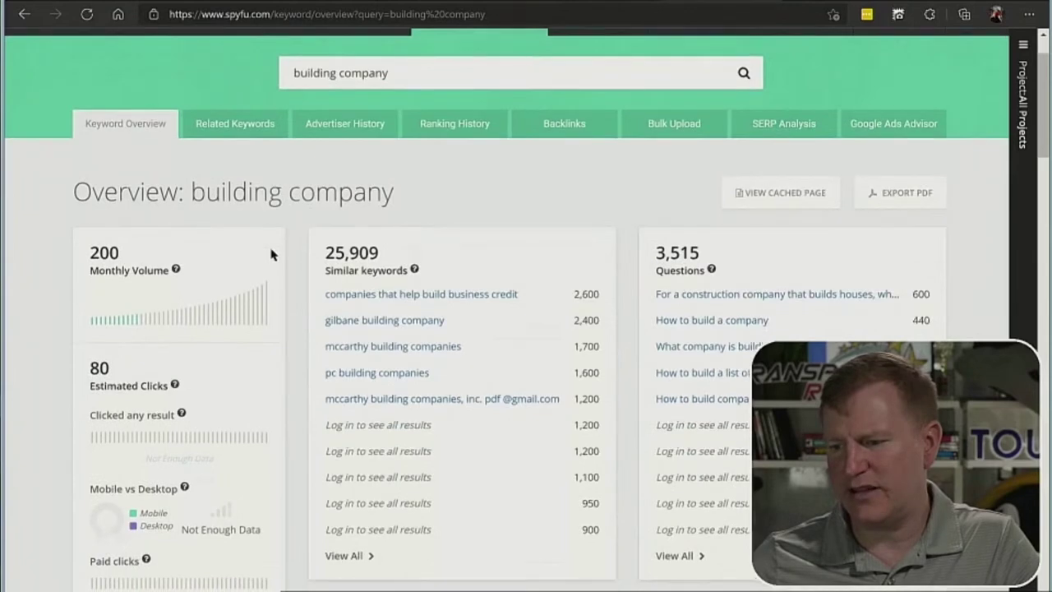
{"action": "scroll", "coordinate": [271, 255], "scroll_direction": "down", "scroll_amount": 3}
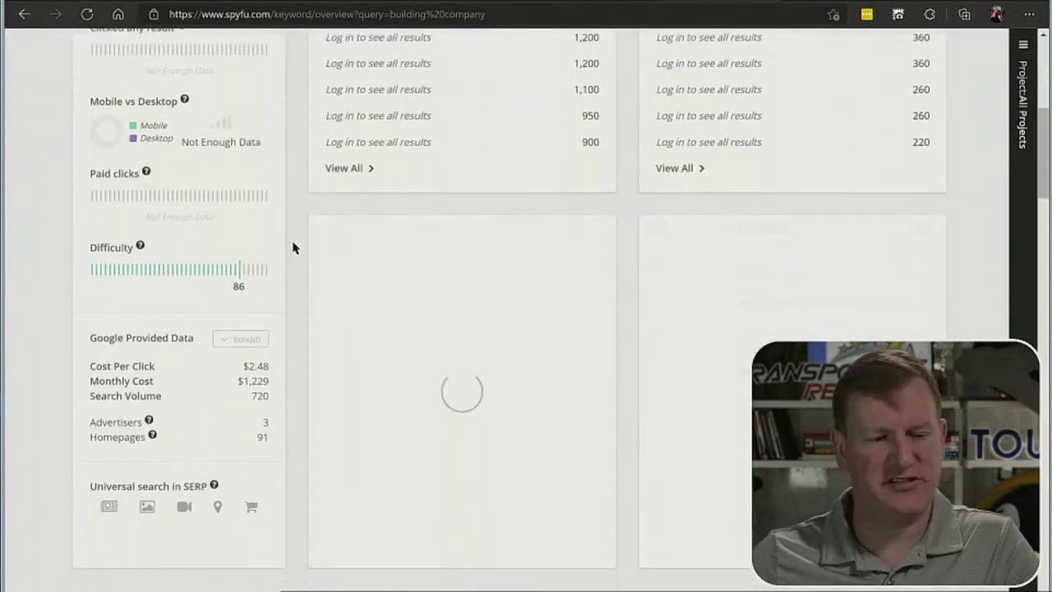
{"action": "scroll", "coordinate": [293, 247], "scroll_direction": "up", "scroll_amount": 6}
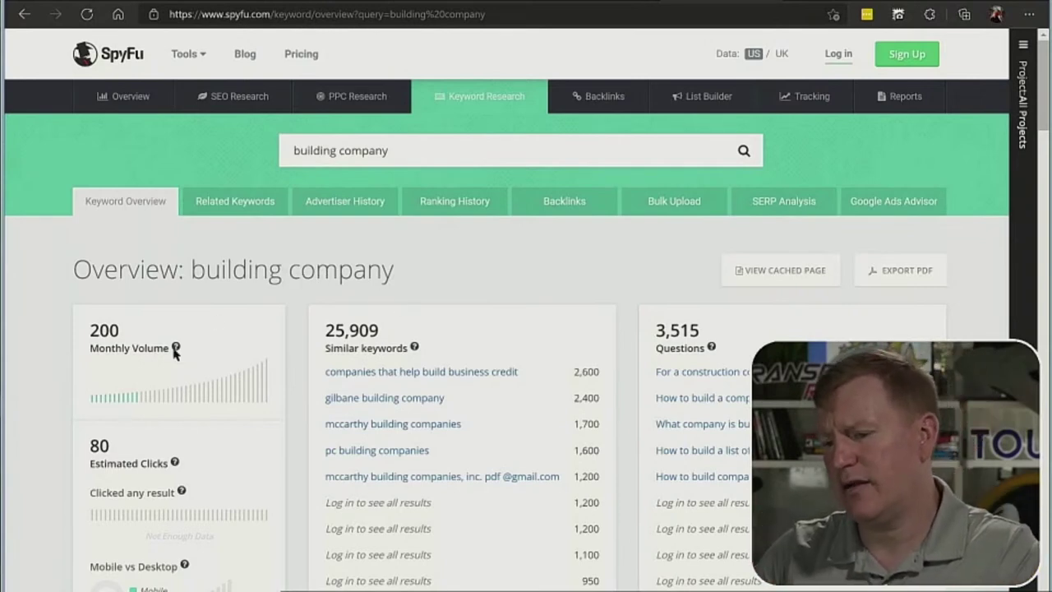
{"action": "left_click_drag", "start_coordinate": [89, 322], "coordinate": [168, 352]}
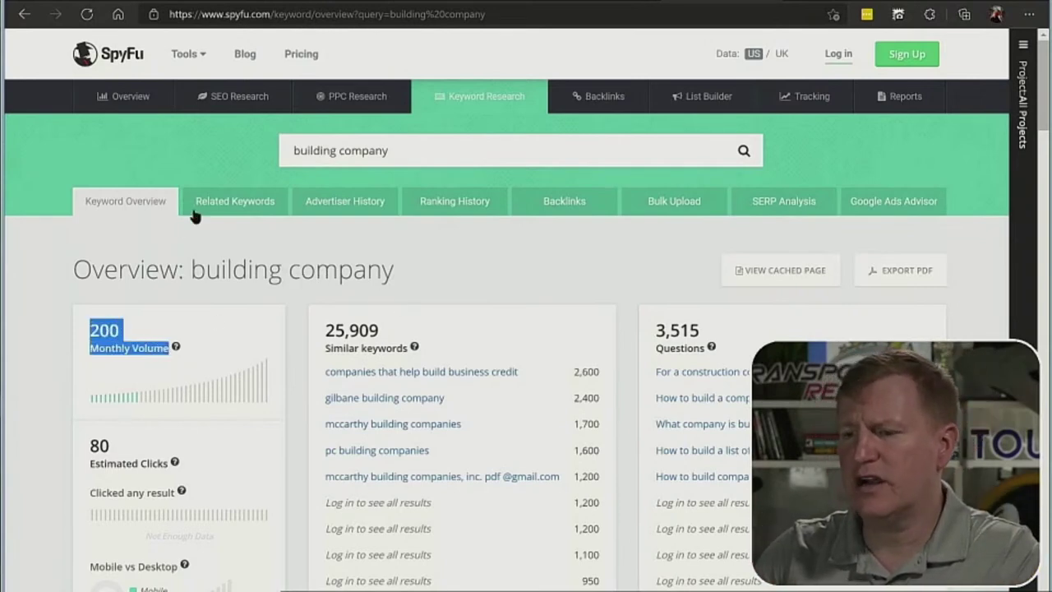
Return to the expired domain list, open the BuildingCompany.com auction, place a bid of 92 USD and close the auction page.
{"action": "key", "text": "ctrl+Tab"}
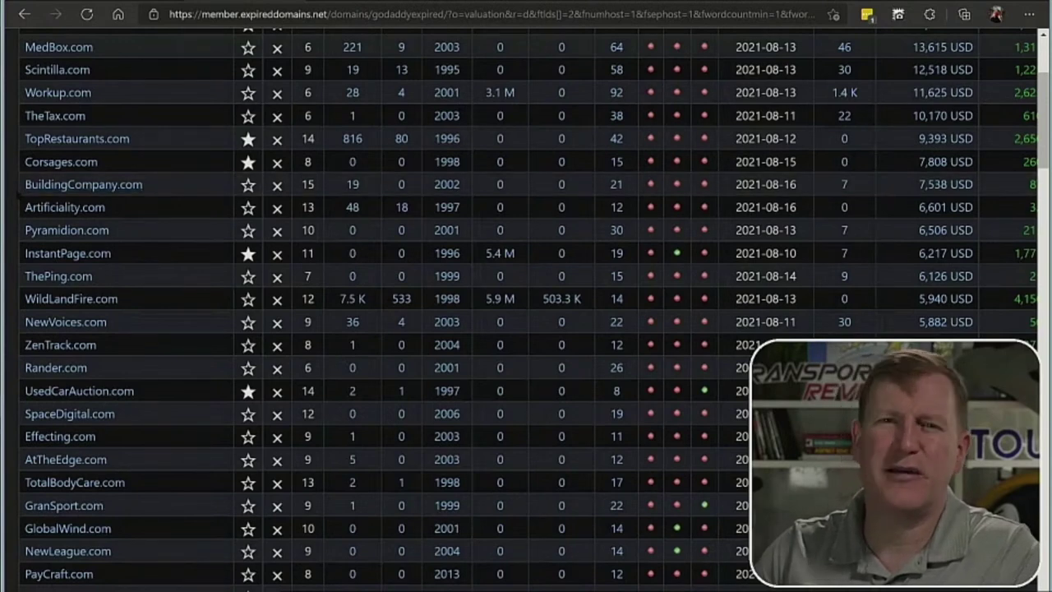
{"action": "left_click", "coordinate": [65, 185]}
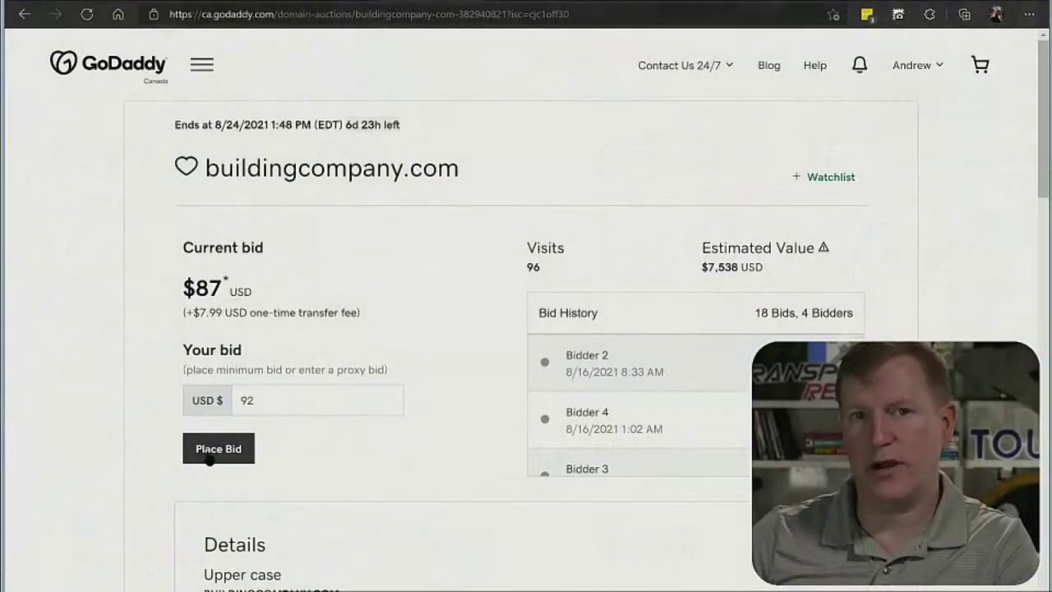
{"action": "left_click", "coordinate": [212, 457]}
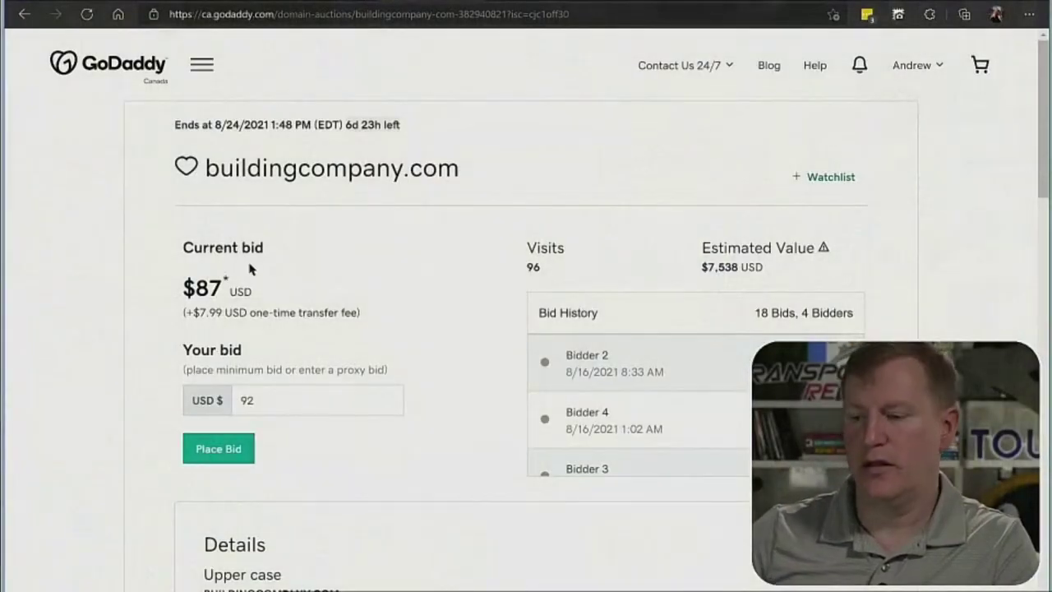
{"action": "left_click", "coordinate": [315, 266]}
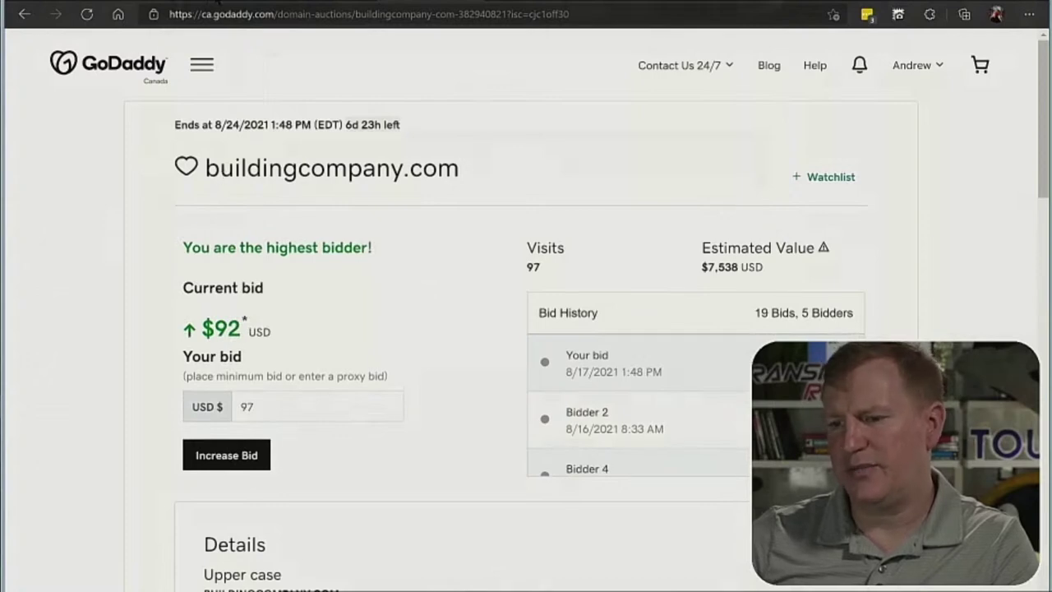
{"action": "key", "text": "ctrl+w"}
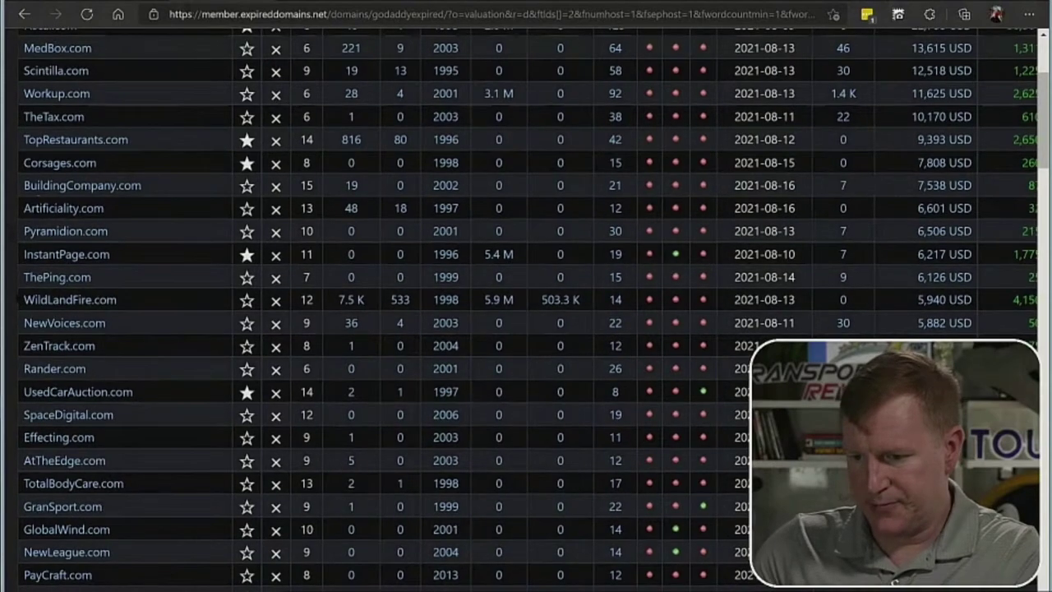
Open the GoDaddy auction for UsedCarAuction.com, check its current bid and submit a bid of 3,561 USD.
{"action": "scroll", "coordinate": [220, 319], "scroll_direction": "down", "scroll_amount": 1}
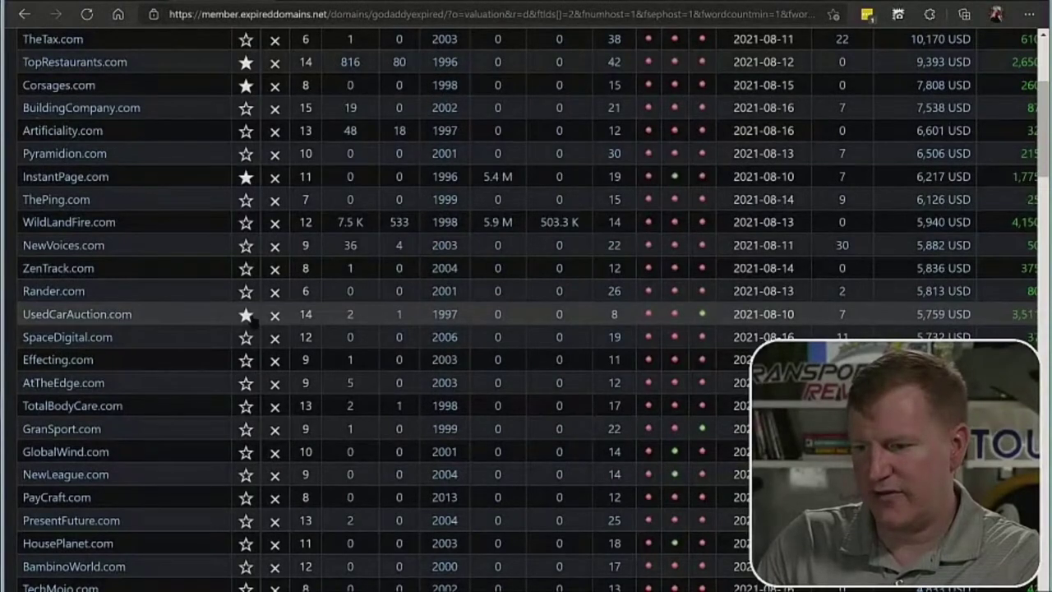
{"action": "left_click", "coordinate": [82, 323]}
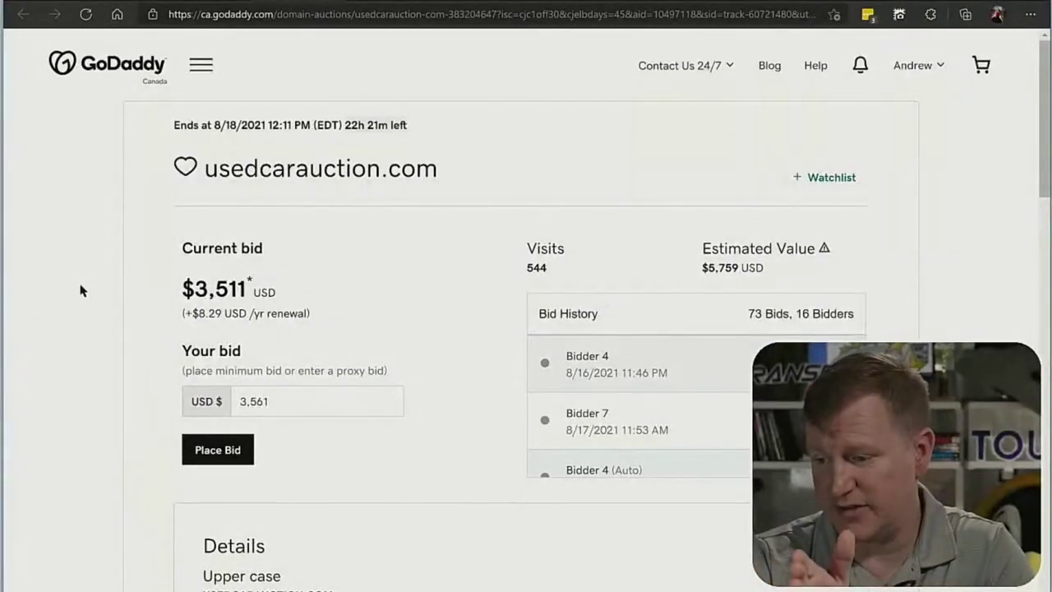
{"action": "left_click_drag", "start_coordinate": [182, 288], "coordinate": [290, 294]}
{"action": "left_click", "coordinate": [291, 295]}
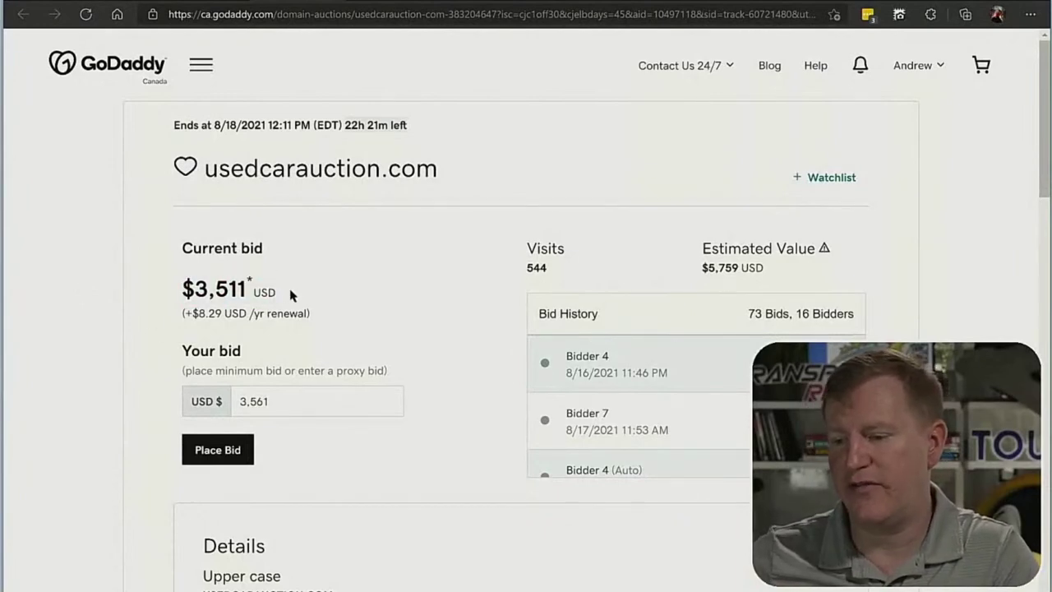
{"action": "left_click", "coordinate": [217, 450]}
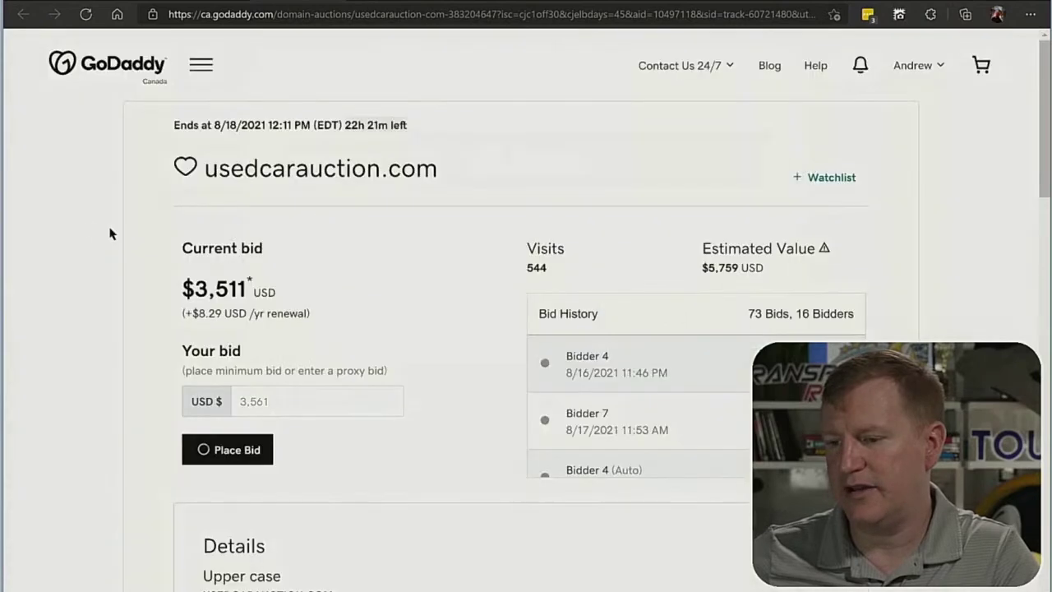
{"action": "left_click", "coordinate": [321, 265]}
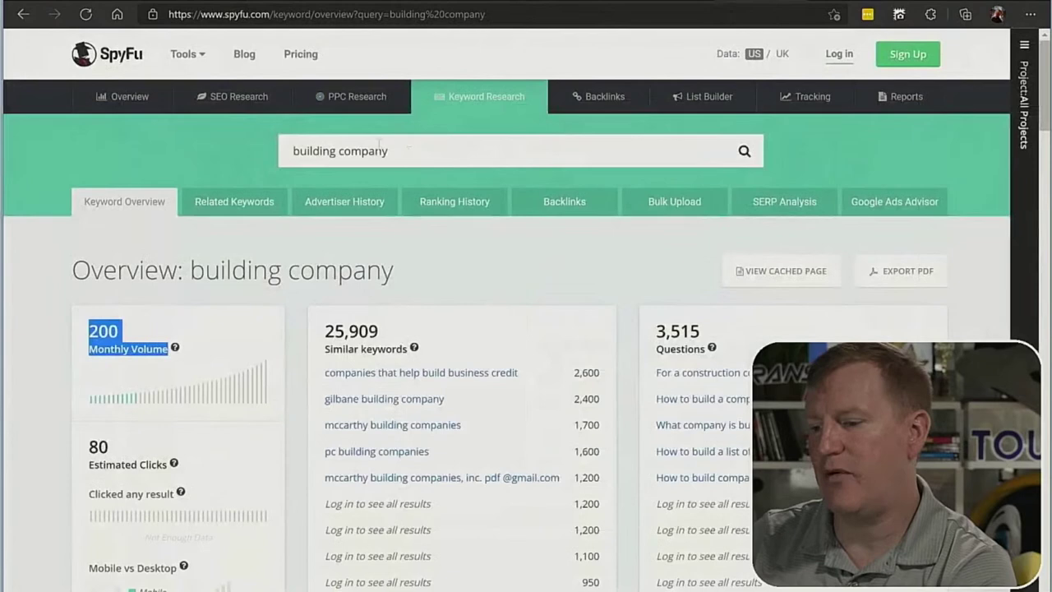
Look up the keyword "used car auctions" in SpyFu and check its monthly volume.
{"action": "left_click_drag", "start_coordinate": [403, 150], "coordinate": [227, 155]}
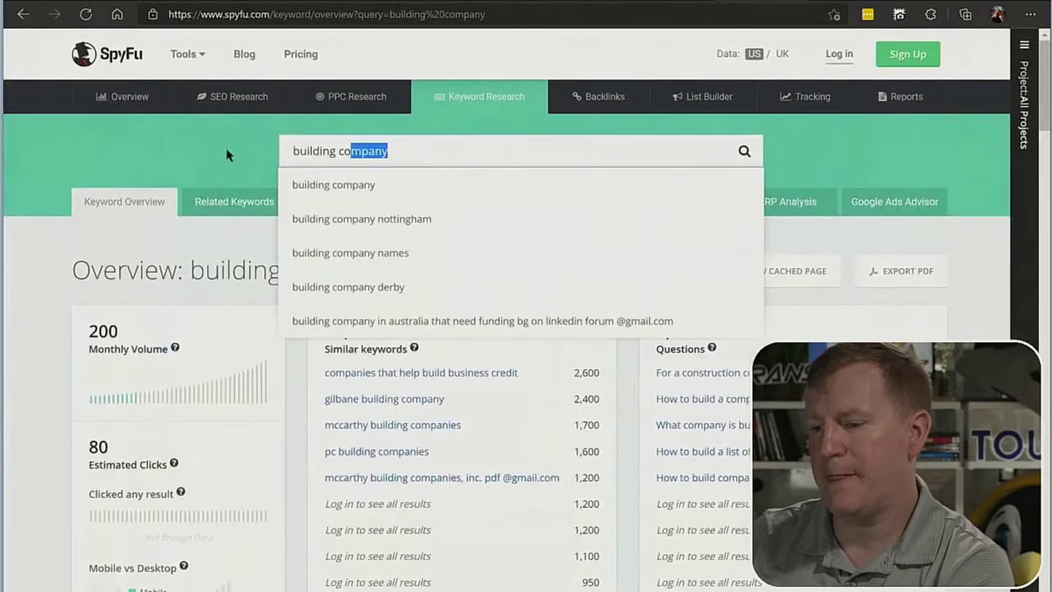
{"action": "type", "text": "used ca"}
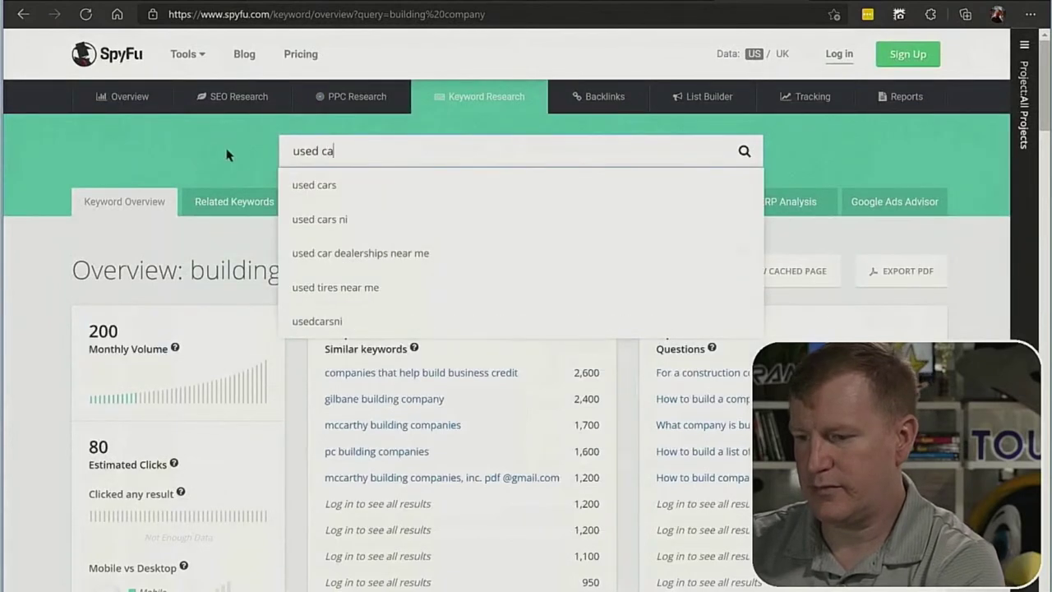
{"action": "type", "text": "r auction"}
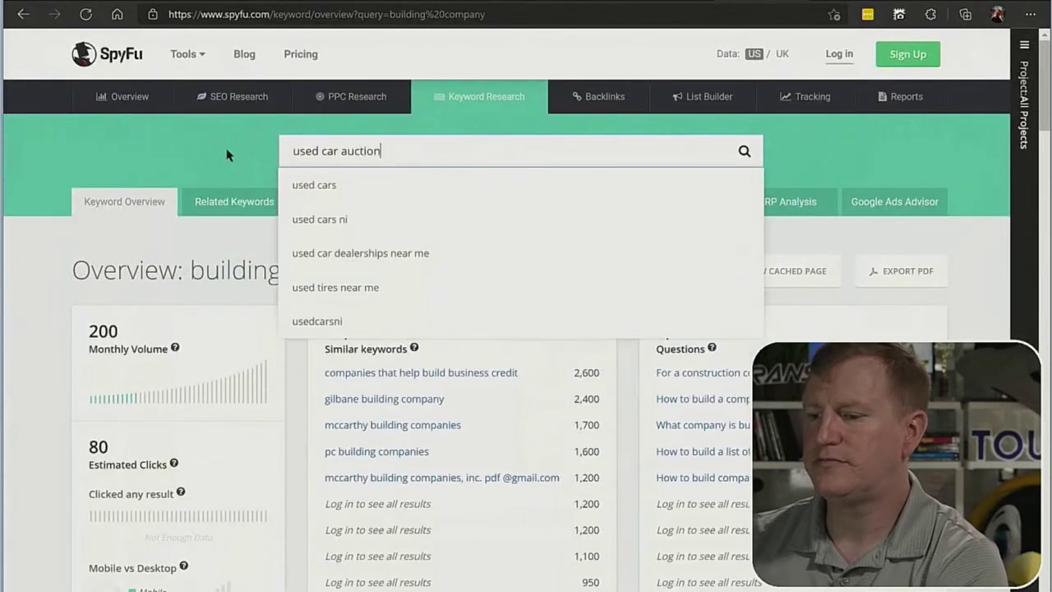
{"action": "type", "text": "s"}
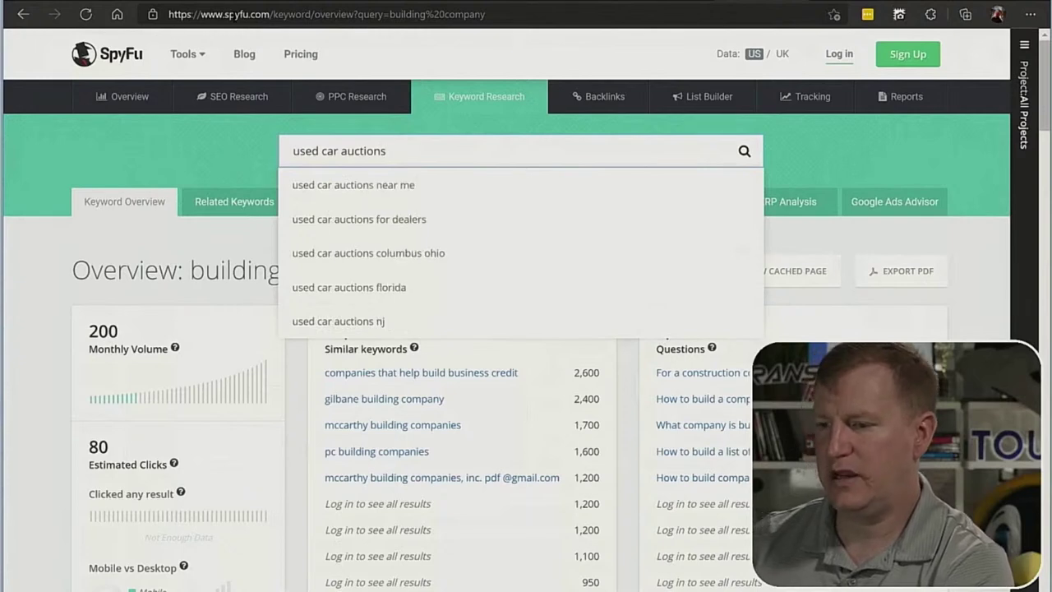
{"action": "key", "text": "Return"}
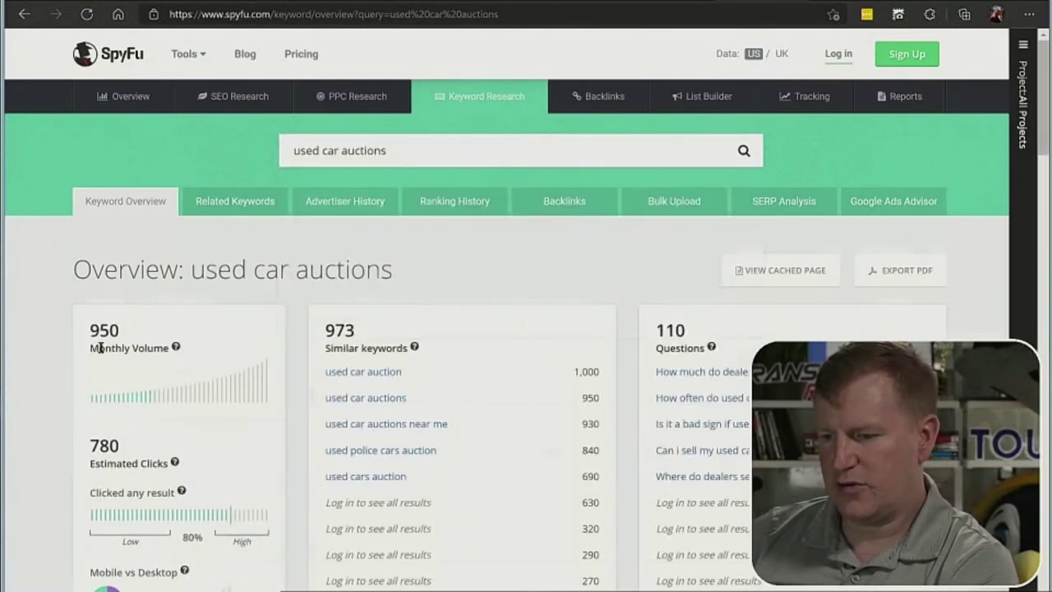
{"action": "left_click_drag", "start_coordinate": [90, 329], "coordinate": [120, 330]}
{"action": "left_click", "coordinate": [120, 331]}
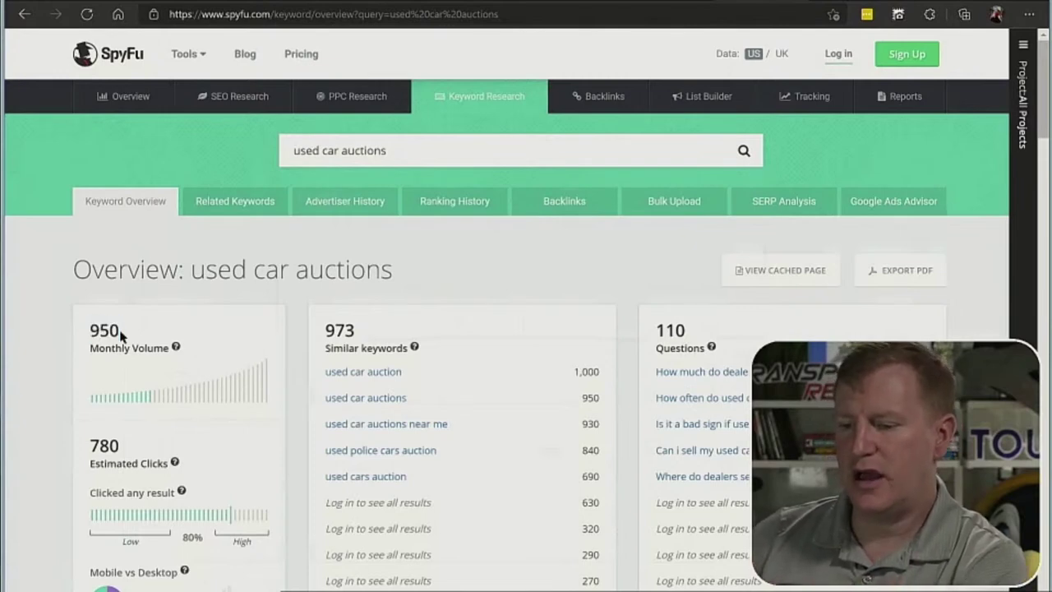
Look up the singular keyword "used car auction" and examine its monthly volume, clicks, difficulty and cost per click.
{"action": "left_click", "coordinate": [400, 148]}
{"action": "key", "text": "BackSpace"}
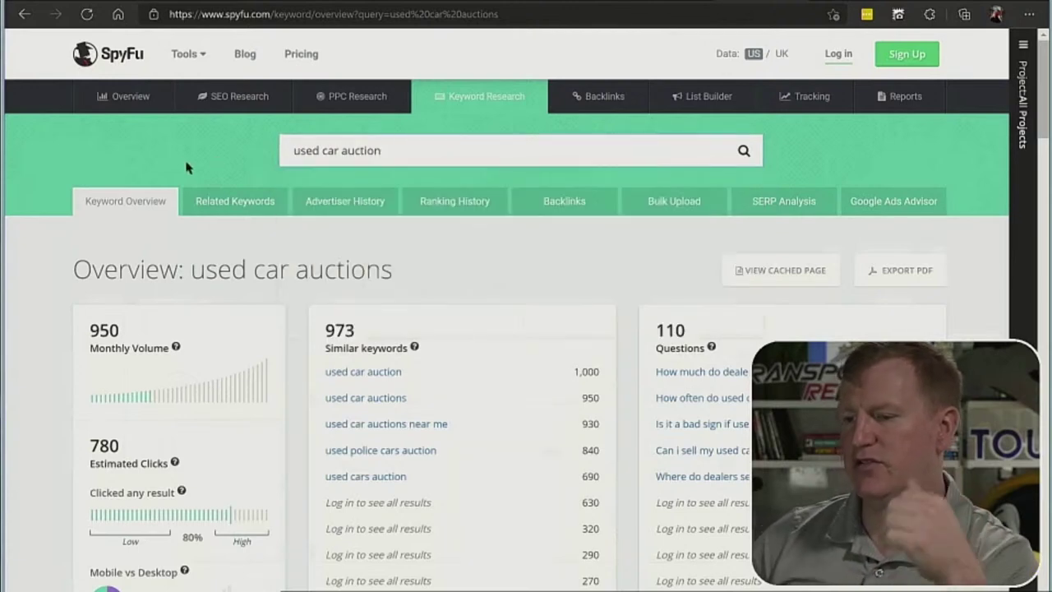
{"action": "key", "text": "Return"}
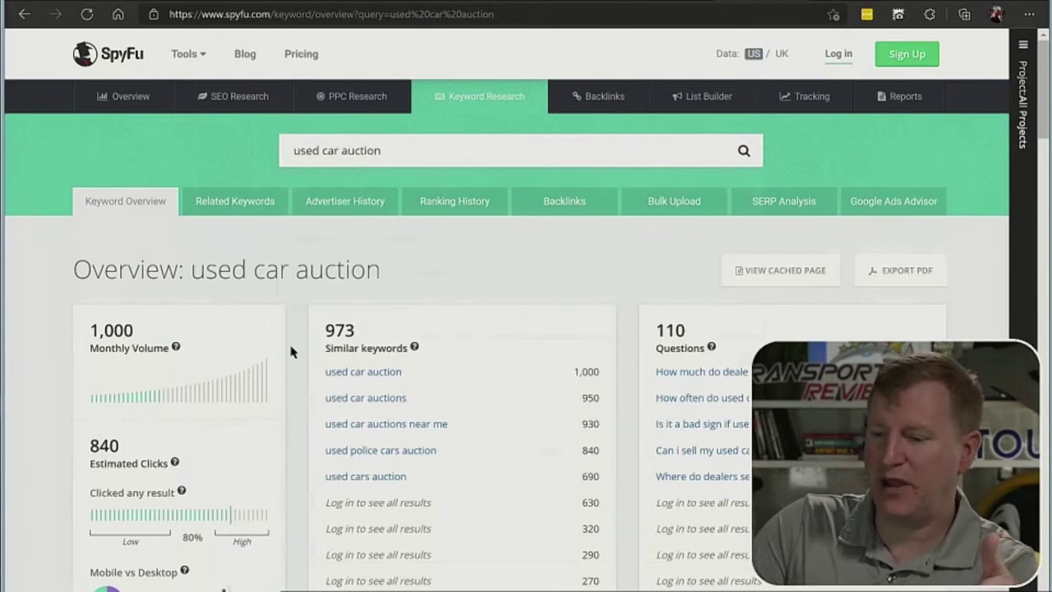
{"action": "scroll", "coordinate": [290, 351], "scroll_direction": "down", "scroll_amount": 3}
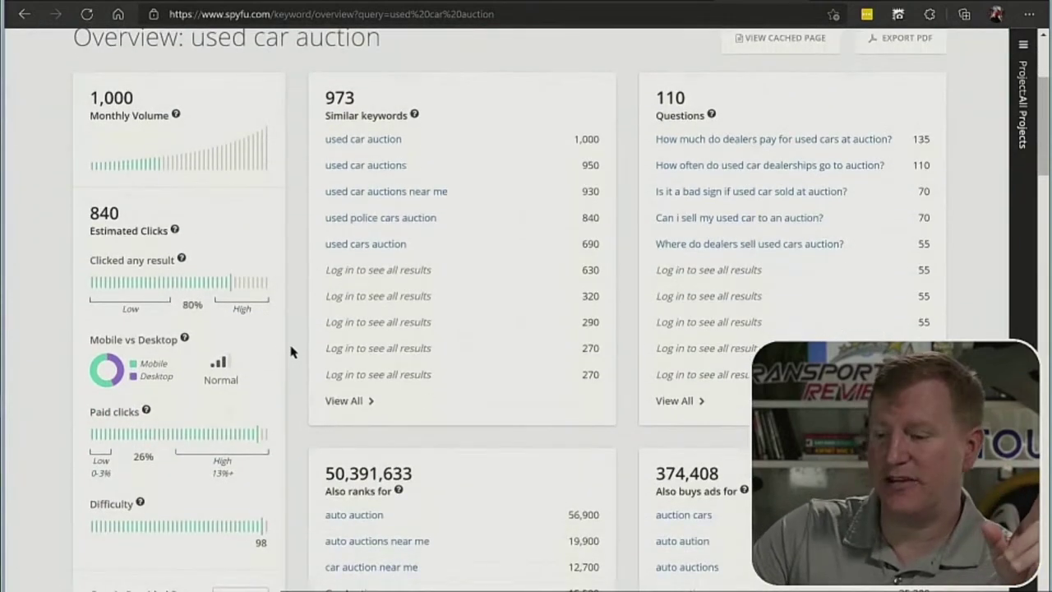
{"action": "scroll", "coordinate": [290, 351], "scroll_direction": "up", "scroll_amount": 2}
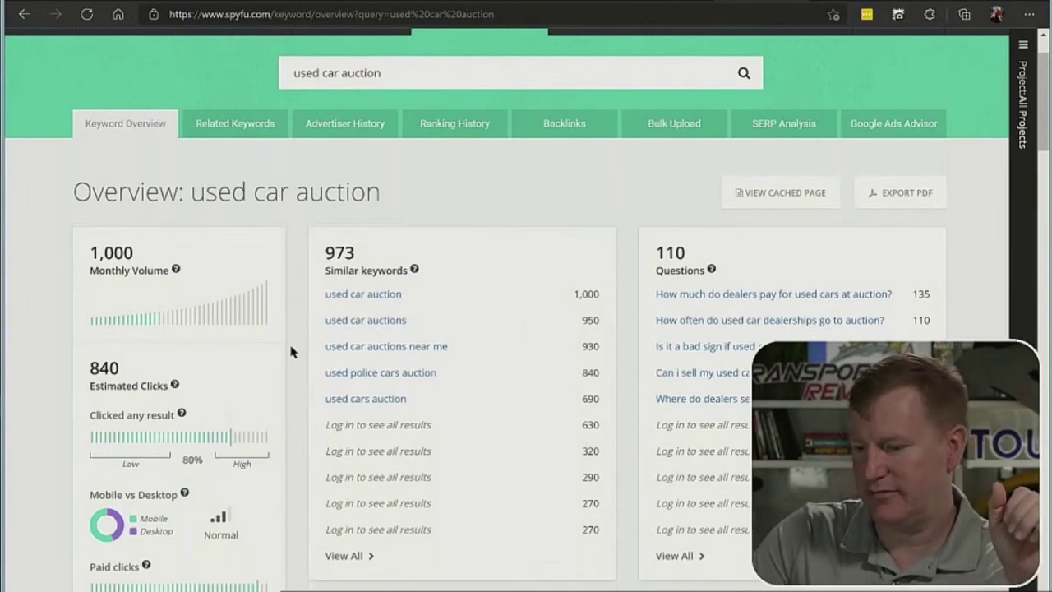
{"action": "scroll", "coordinate": [290, 352], "scroll_direction": "down", "scroll_amount": 5}
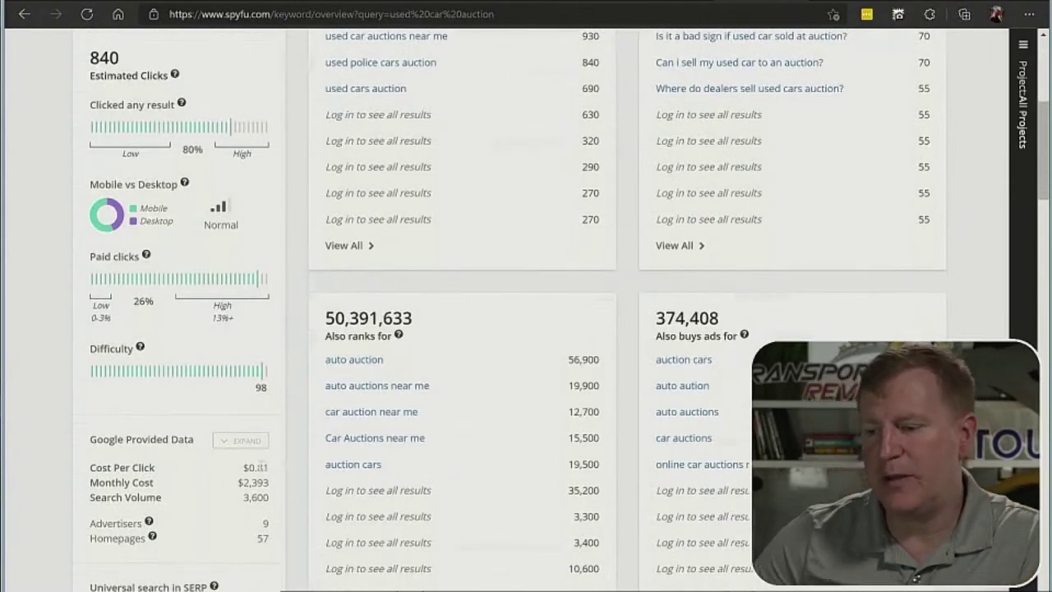
{"action": "left_click_drag", "start_coordinate": [269, 467], "coordinate": [258, 467]}
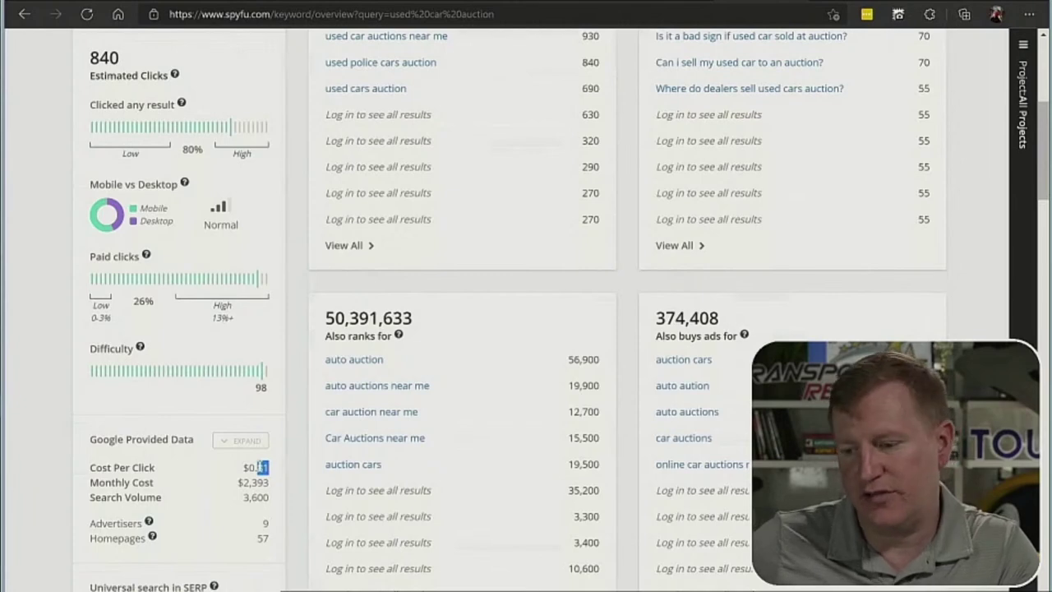
Compare the Google-provided search volume and cost per click with SpyFu's monthly volume for "used car auction".
{"action": "left_click", "coordinate": [262, 468]}
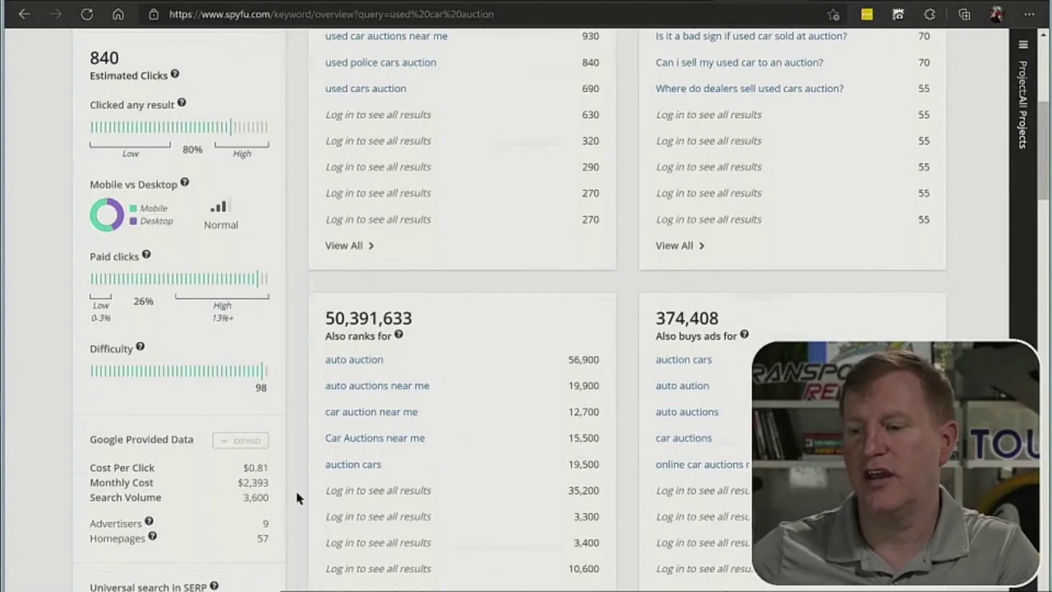
{"action": "scroll", "coordinate": [297, 497], "scroll_direction": "up", "scroll_amount": 5}
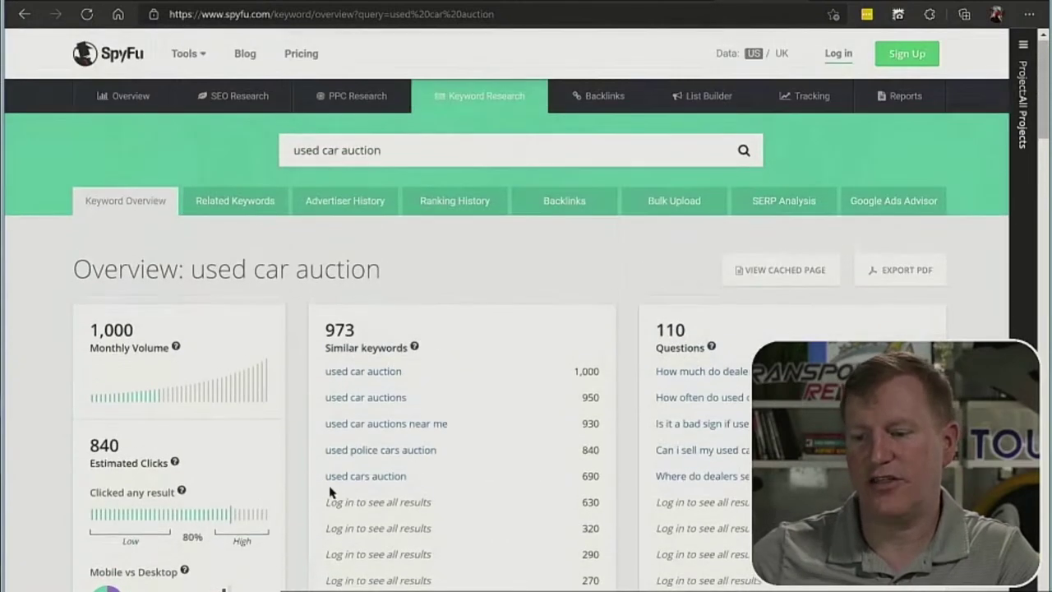
{"action": "scroll", "coordinate": [292, 501], "scroll_direction": "down", "scroll_amount": 5}
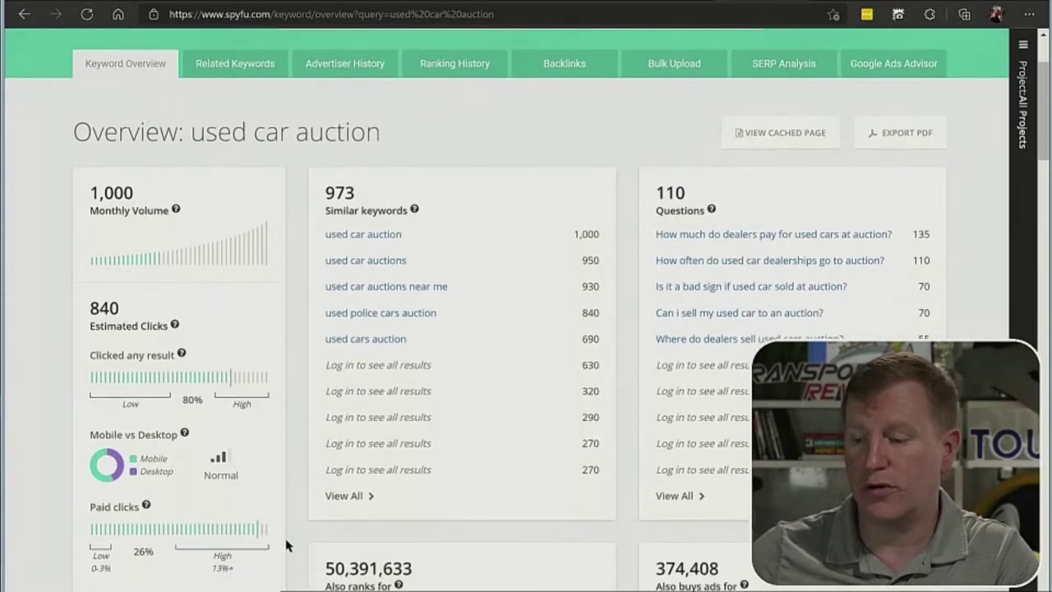
{"action": "left_click_drag", "start_coordinate": [268, 574], "coordinate": [243, 574]}
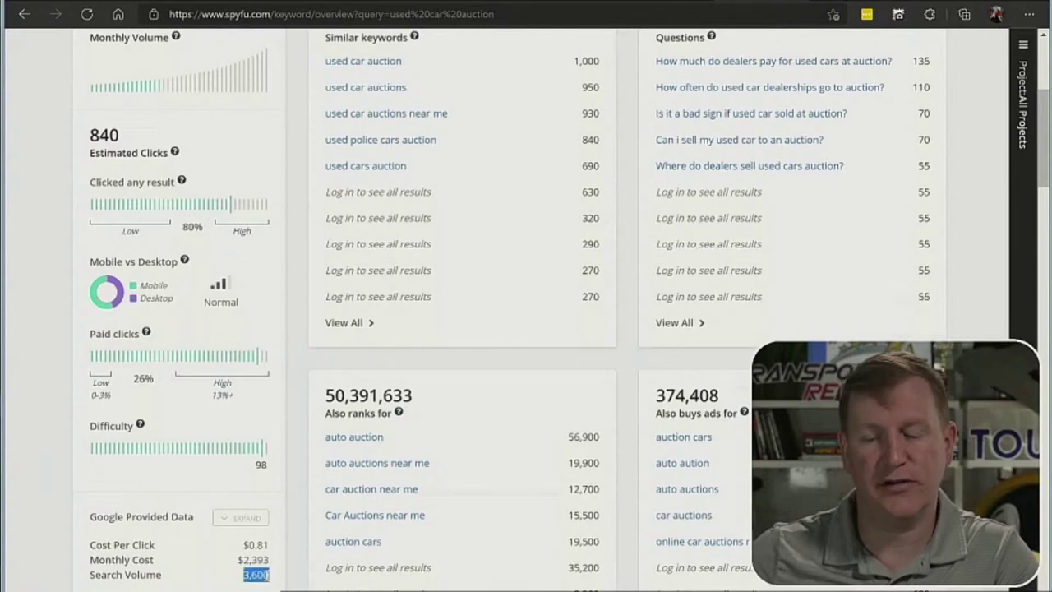
{"action": "left_click", "coordinate": [296, 562]}
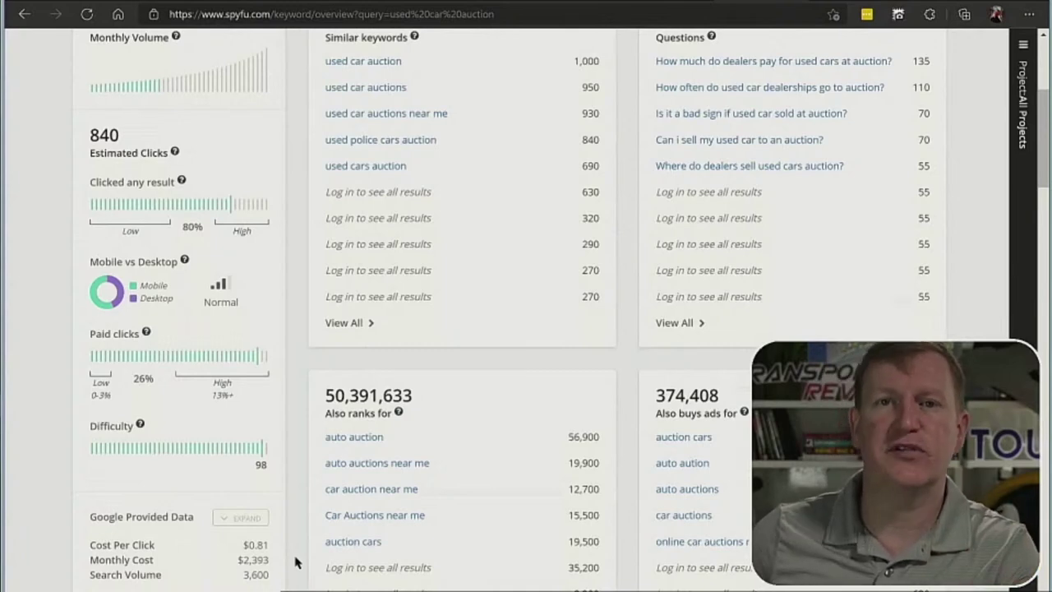
{"action": "scroll", "coordinate": [296, 562], "scroll_direction": "up", "scroll_amount": 3}
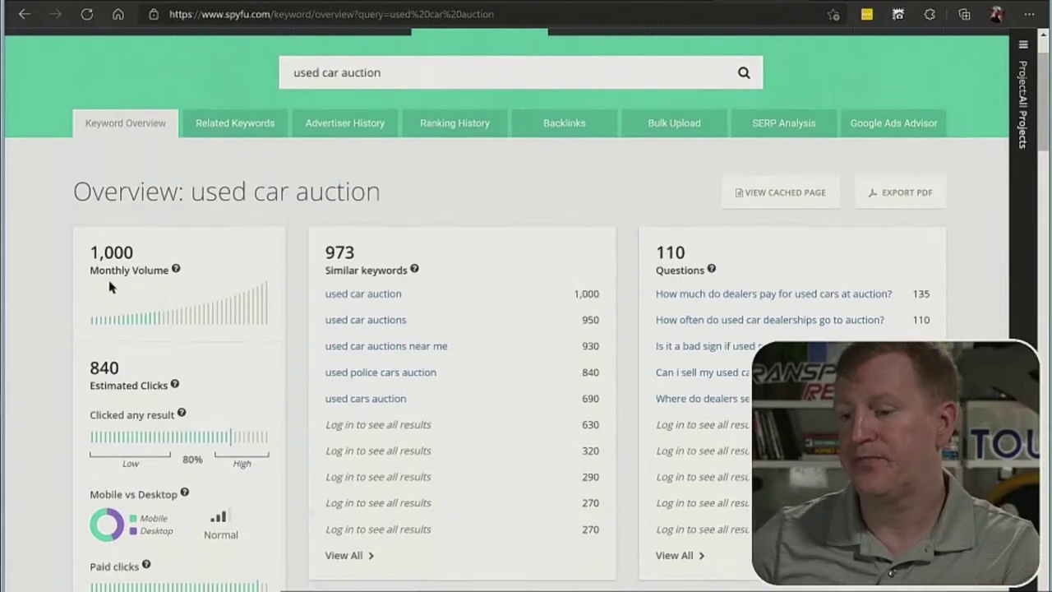
{"action": "left_click_drag", "start_coordinate": [89, 251], "coordinate": [127, 269]}
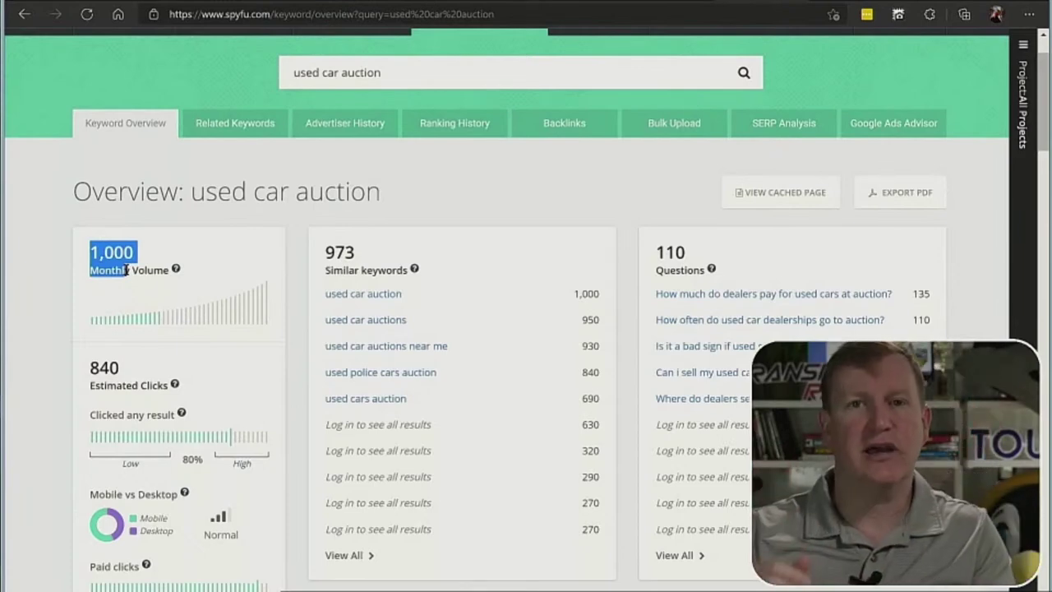
{"action": "left_click", "coordinate": [101, 269]}
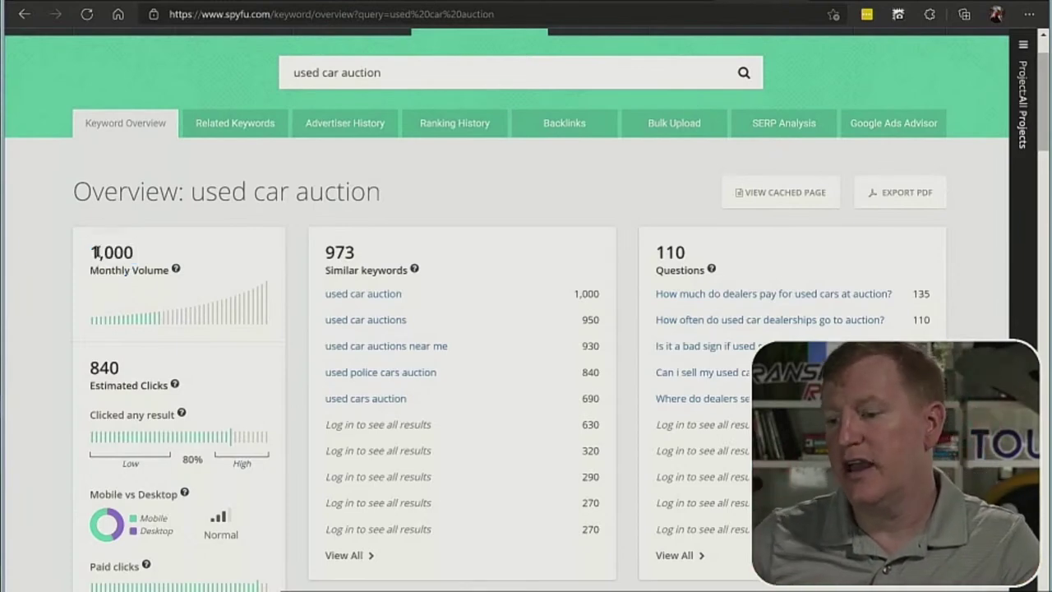
{"action": "left_click_drag", "start_coordinate": [90, 248], "coordinate": [153, 270]}
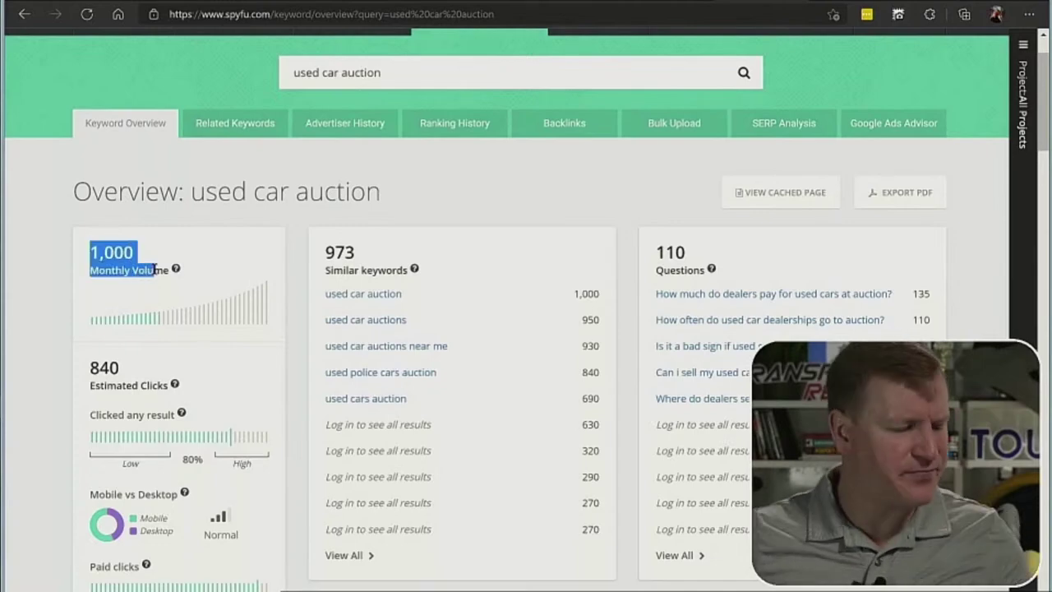
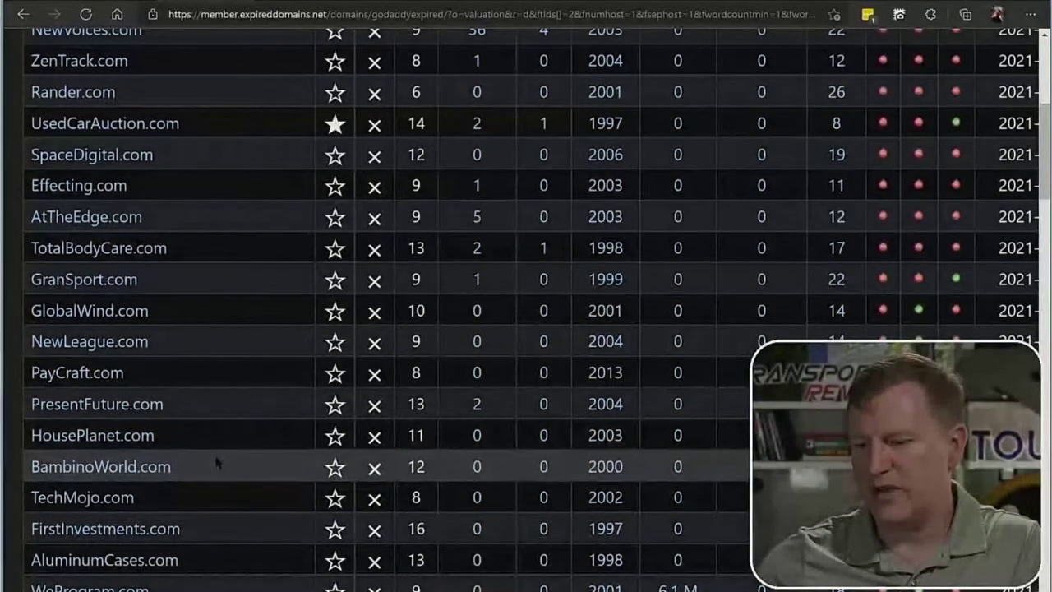
Open the Dispenses.com auction from the expired domain list and look up the keyword "dispenses" in SpyFu.
{"action": "scroll", "coordinate": [218, 462], "scroll_direction": "down", "scroll_amount": 1}
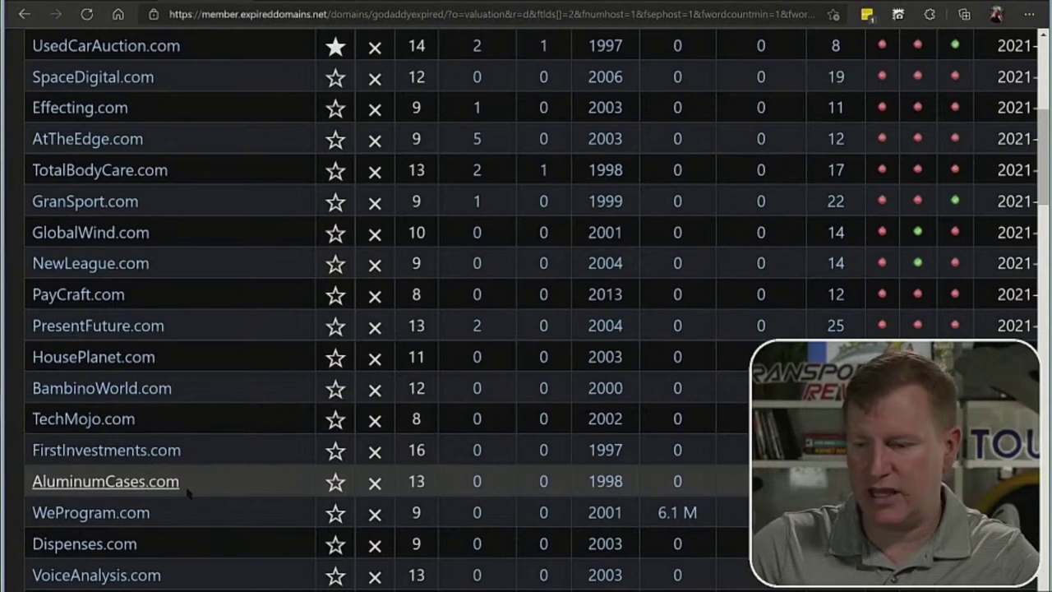
{"action": "left_click", "coordinate": [98, 551]}
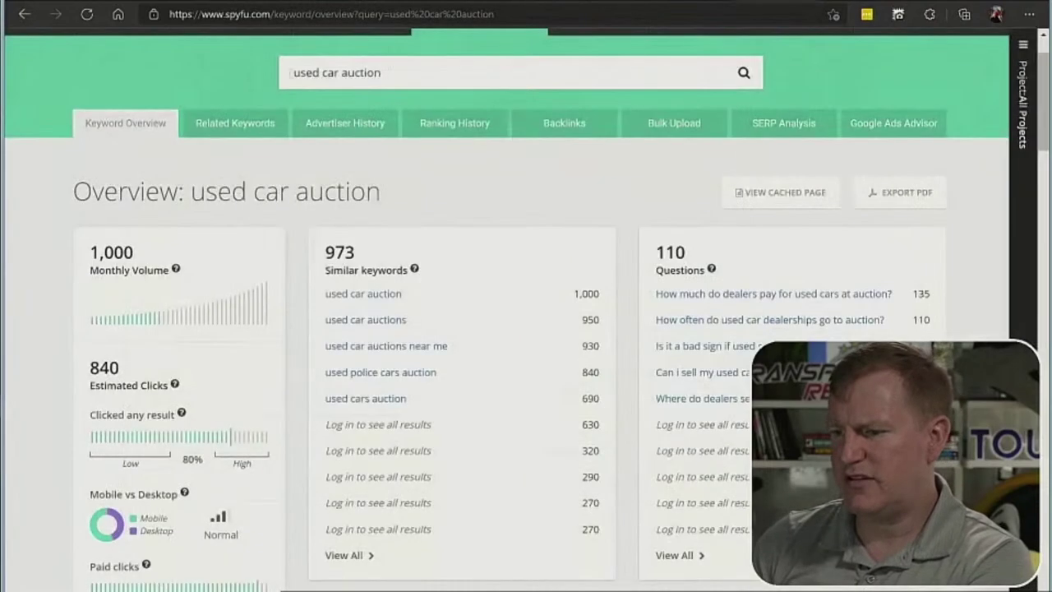
{"action": "type", "text": "dispenses"}
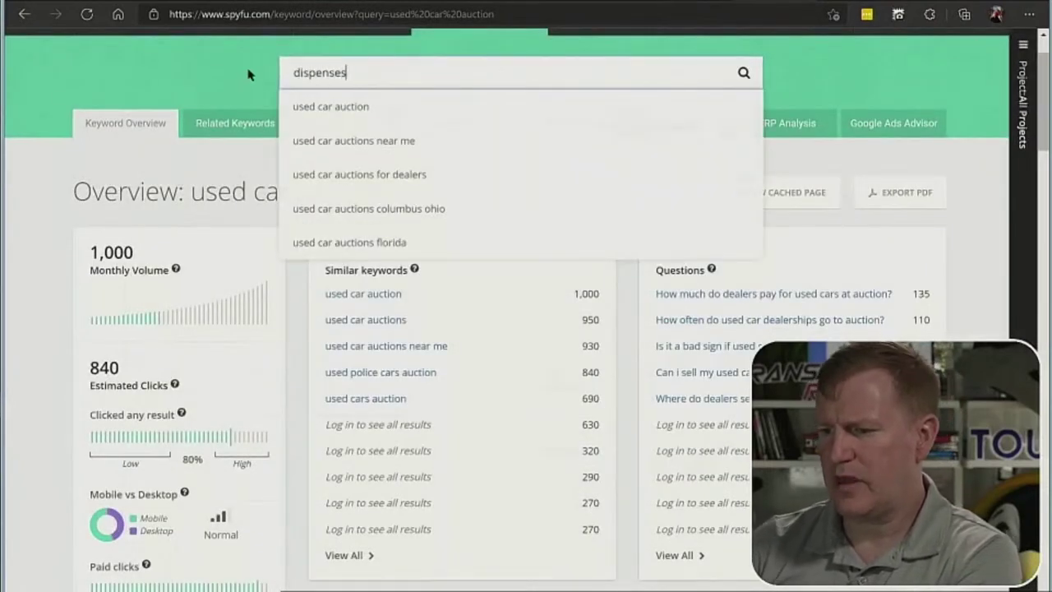
{"action": "key", "text": "Return"}
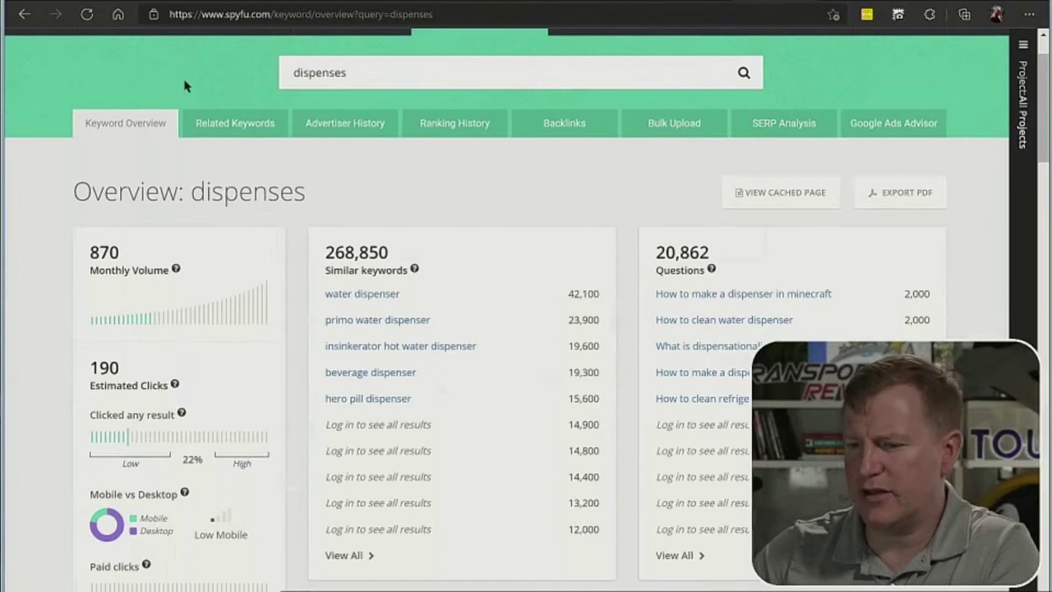
Examine the monthly volume, estimated clicks, difficulty and Google-provided data for the keyword "dispenses".
{"action": "double_click", "coordinate": [115, 253]}
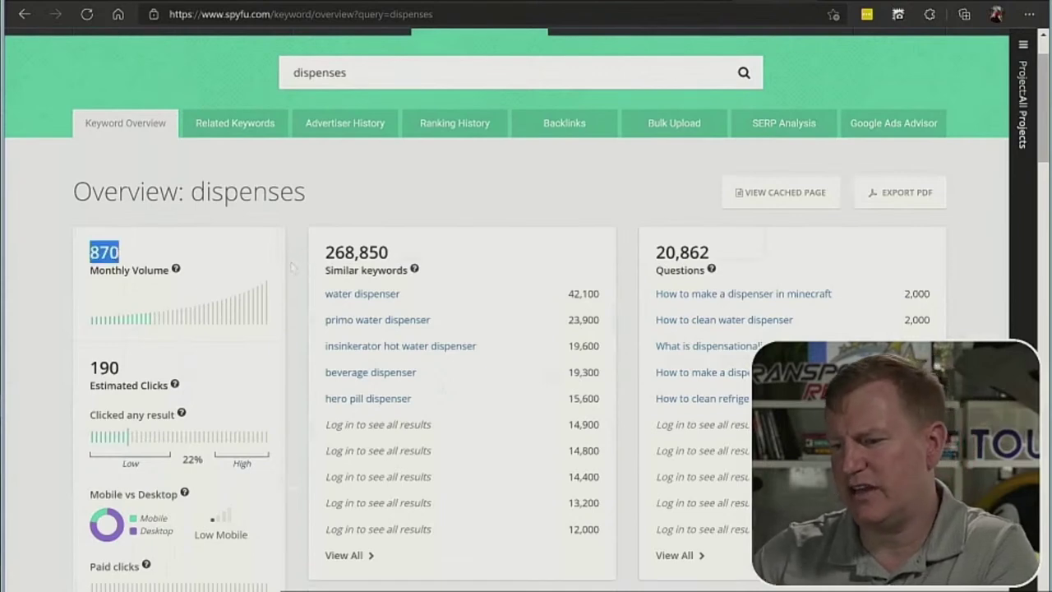
{"action": "left_click", "coordinate": [291, 266]}
{"action": "scroll", "coordinate": [292, 266], "scroll_direction": "down", "scroll_amount": 2}
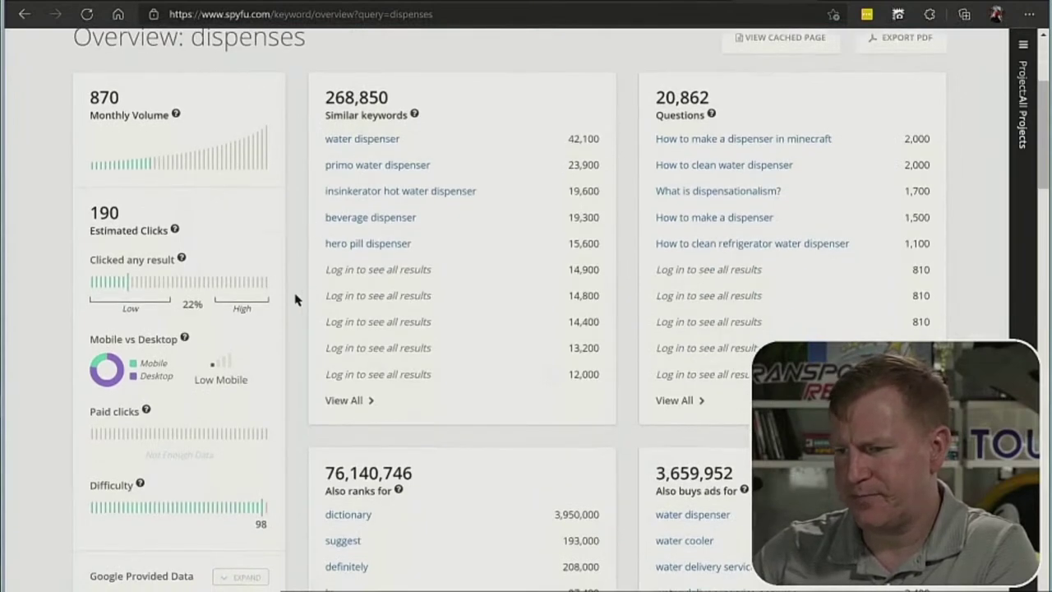
{"action": "scroll", "coordinate": [296, 300], "scroll_direction": "down", "scroll_amount": 4}
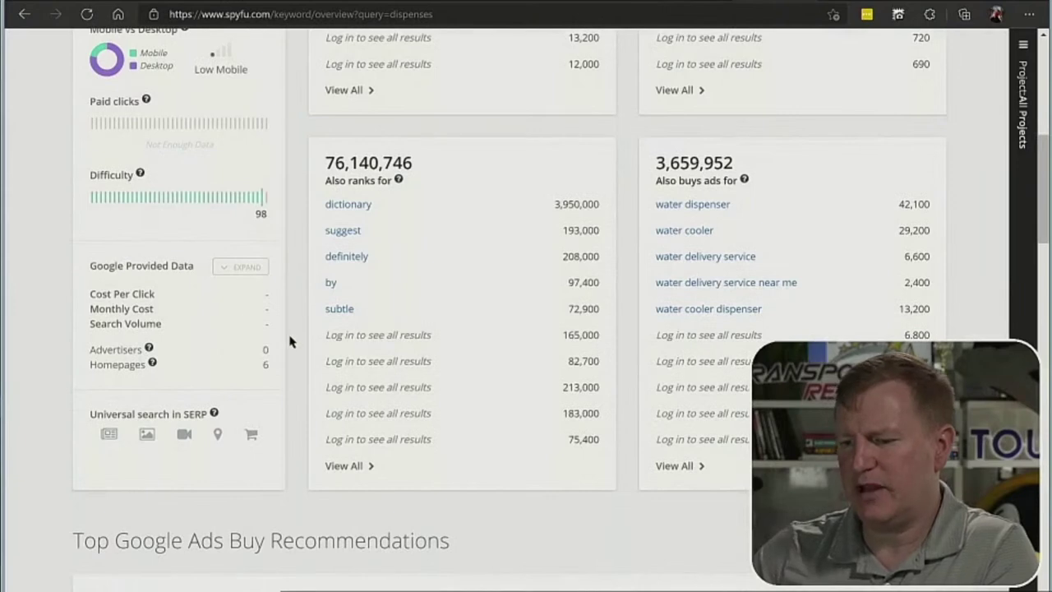
{"action": "scroll", "coordinate": [289, 341], "scroll_direction": "up", "scroll_amount": 10}
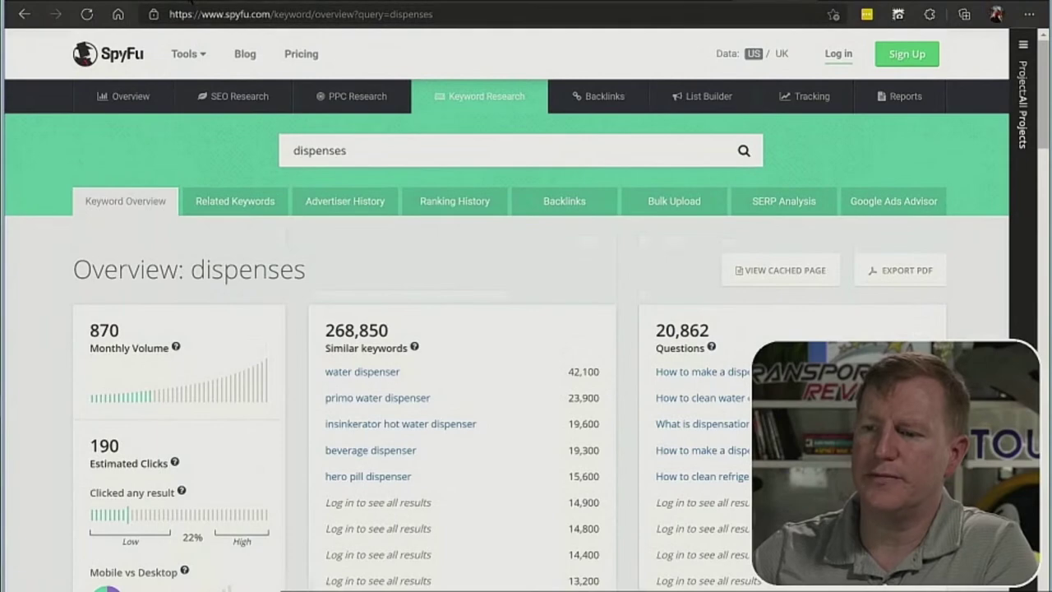
Go to the dispenses.com auction, place a bid of 319 USD and close the auction page.
{"action": "key", "text": "ctrl+Tab"}
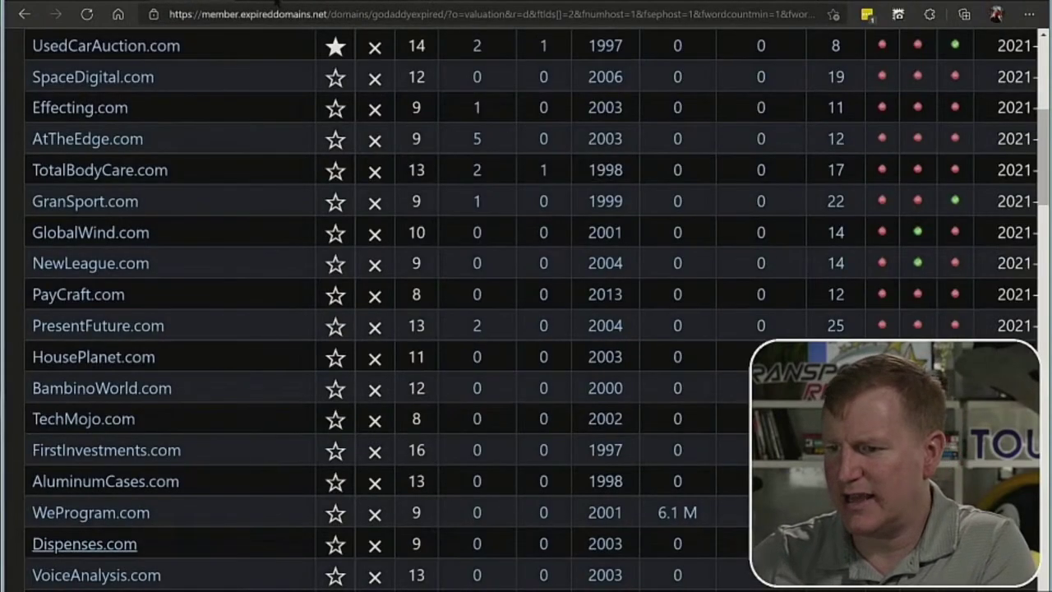
{"action": "key", "text": "ctrl+Tab"}
{"action": "left_click", "coordinate": [199, 449]}
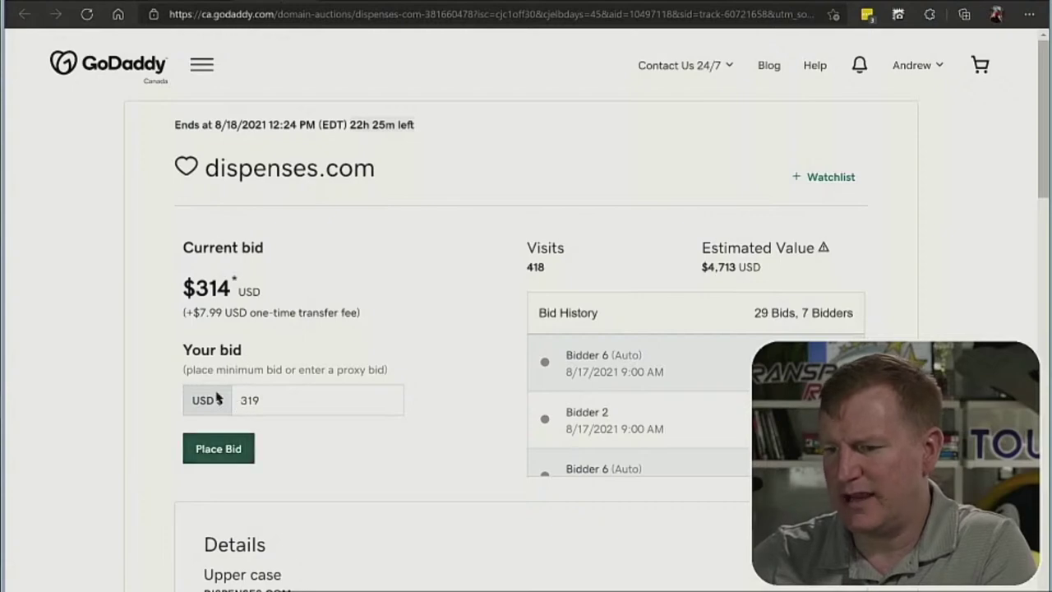
{"action": "left_click", "coordinate": [317, 269]}
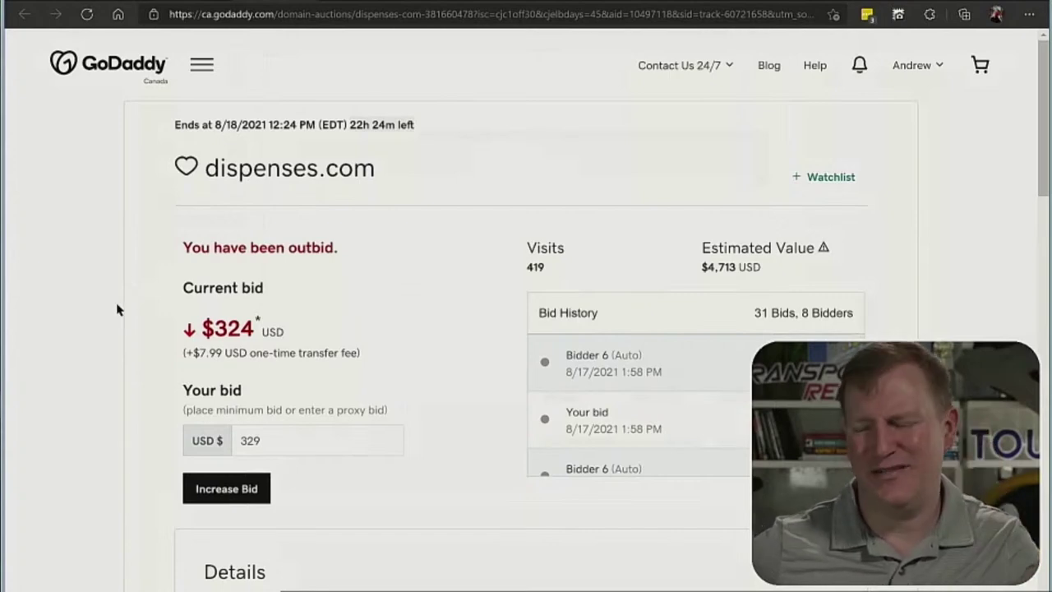
{"action": "key", "text": "ctrl+w"}
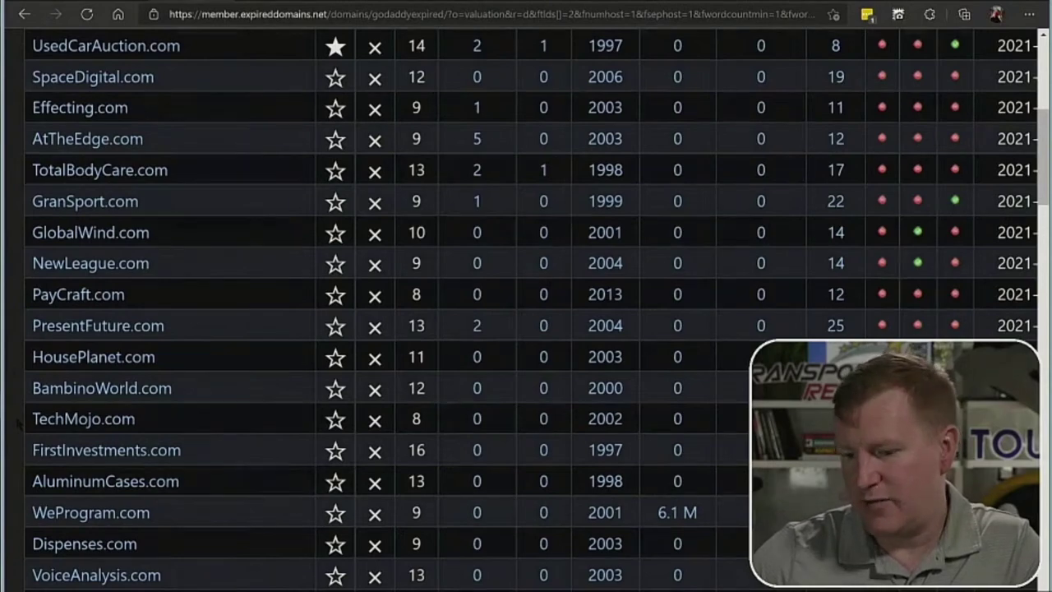
Check the auction pages of the starred domains CareerPrograms.com and SavvyShoppers.com, closing each one again.
{"action": "scroll", "coordinate": [18, 421], "scroll_direction": "down", "scroll_amount": 6}
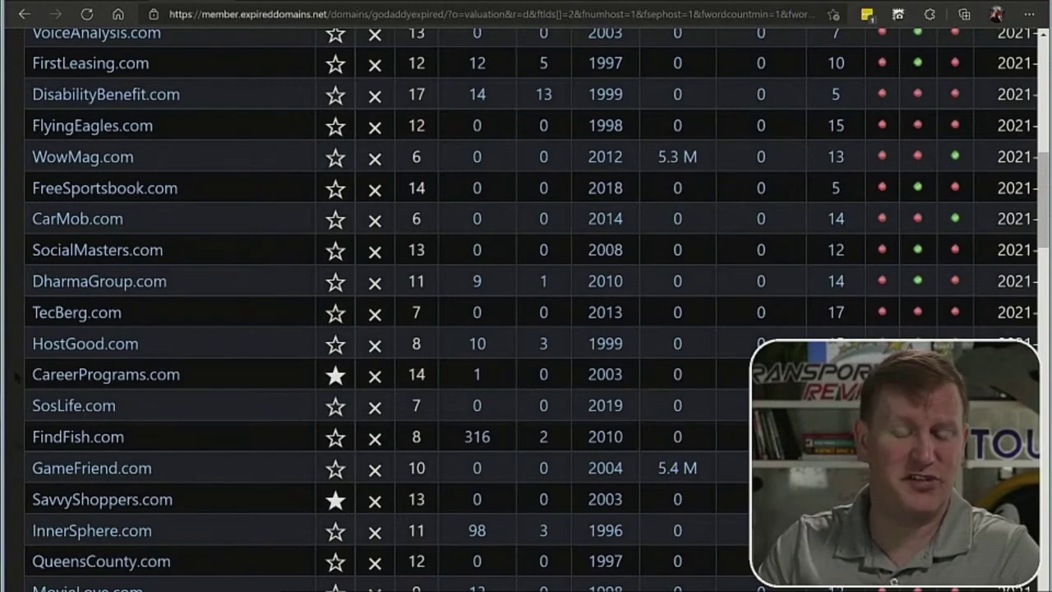
{"action": "left_click", "coordinate": [92, 381]}
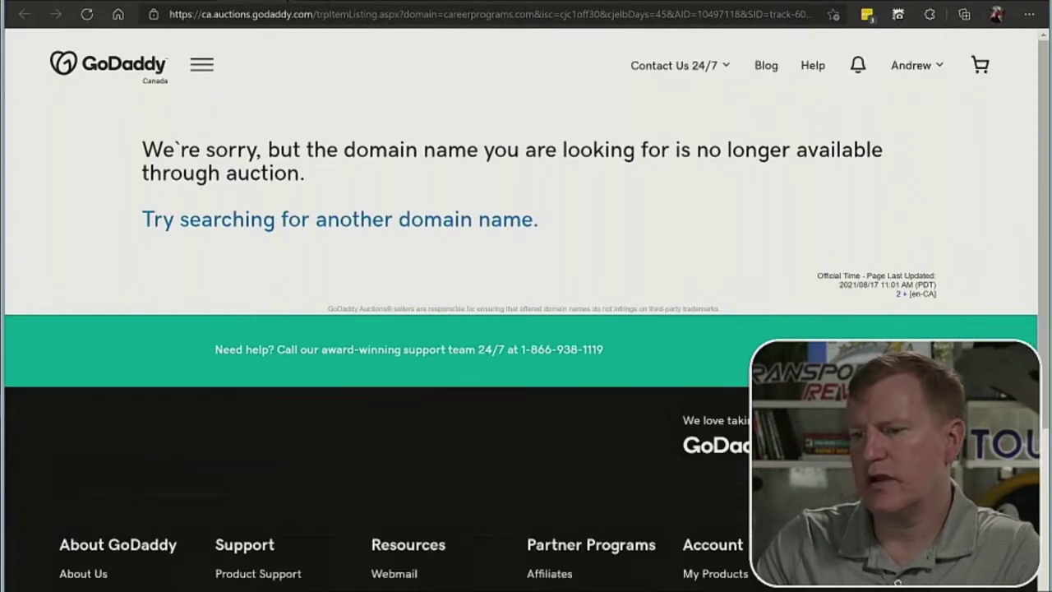
{"action": "key", "text": "ctrl+w"}
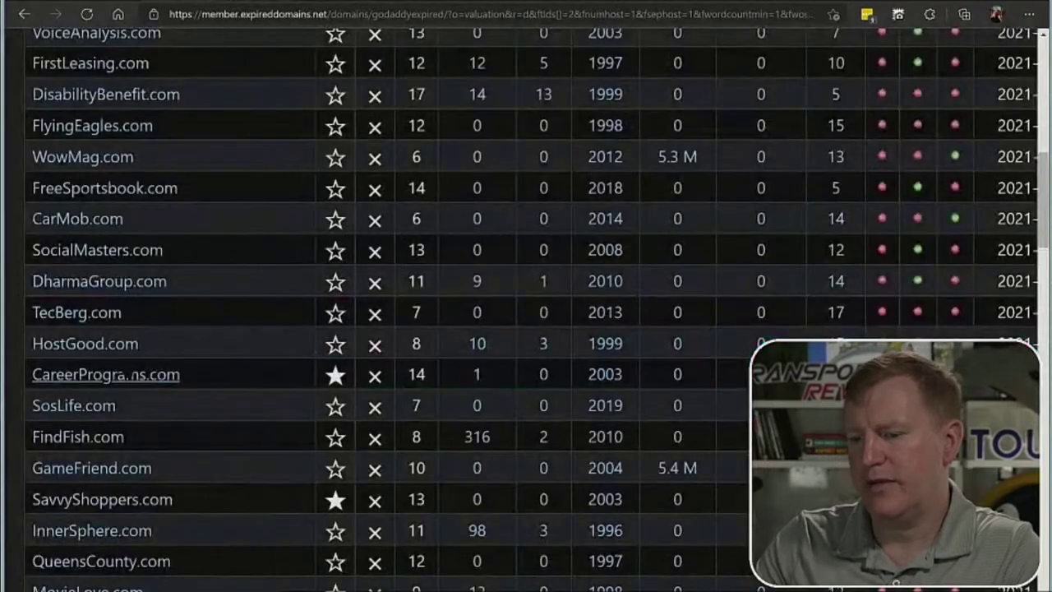
{"action": "left_click", "coordinate": [96, 503]}
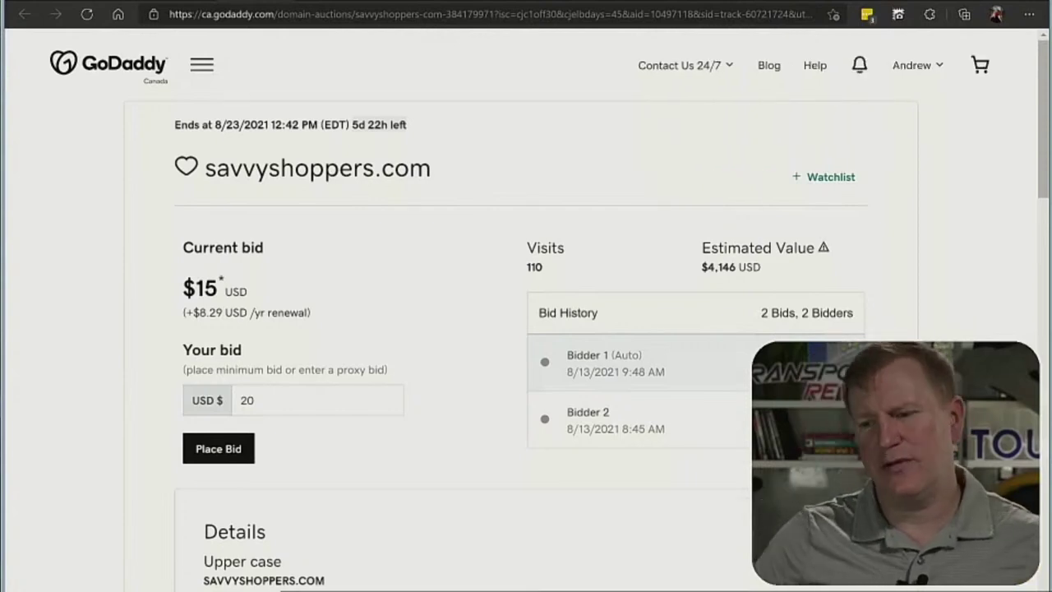
{"action": "key", "text": "ctrl+w"}
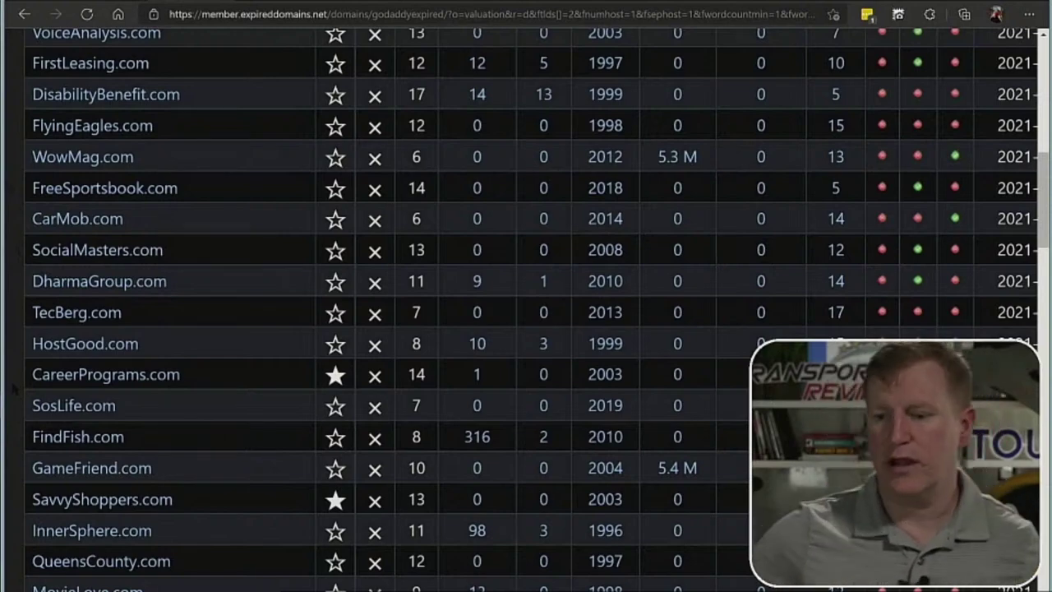
Open the ComputerProgrammers.com auction from the domain list and copy the domain name without its extension.
{"action": "scroll", "coordinate": [526, 309], "scroll_direction": "down", "scroll_amount": 1}
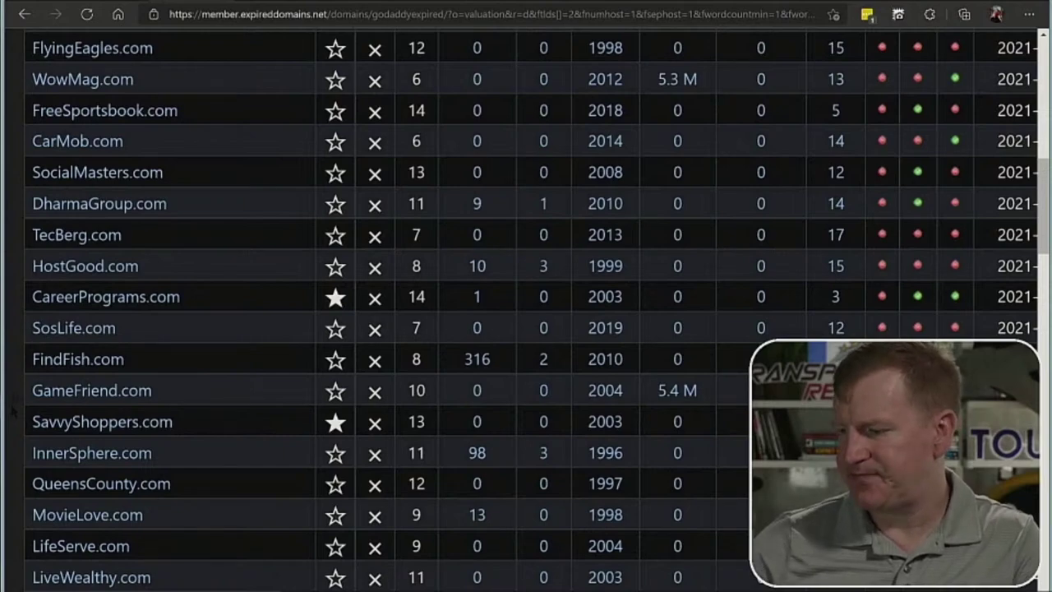
{"action": "scroll", "coordinate": [526, 309], "scroll_direction": "down", "scroll_amount": 7}
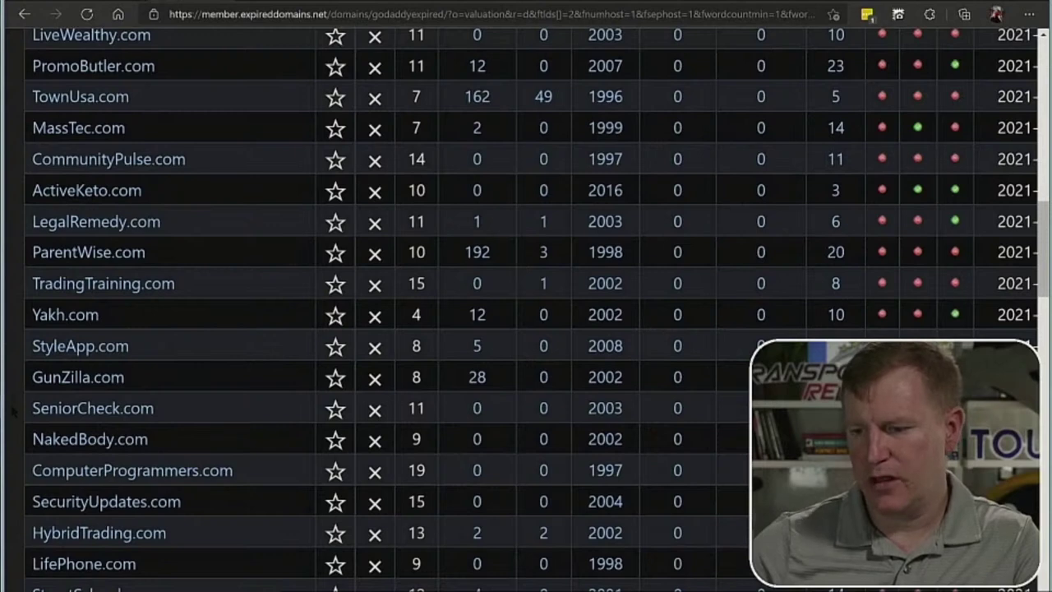
{"action": "left_click", "coordinate": [173, 475]}
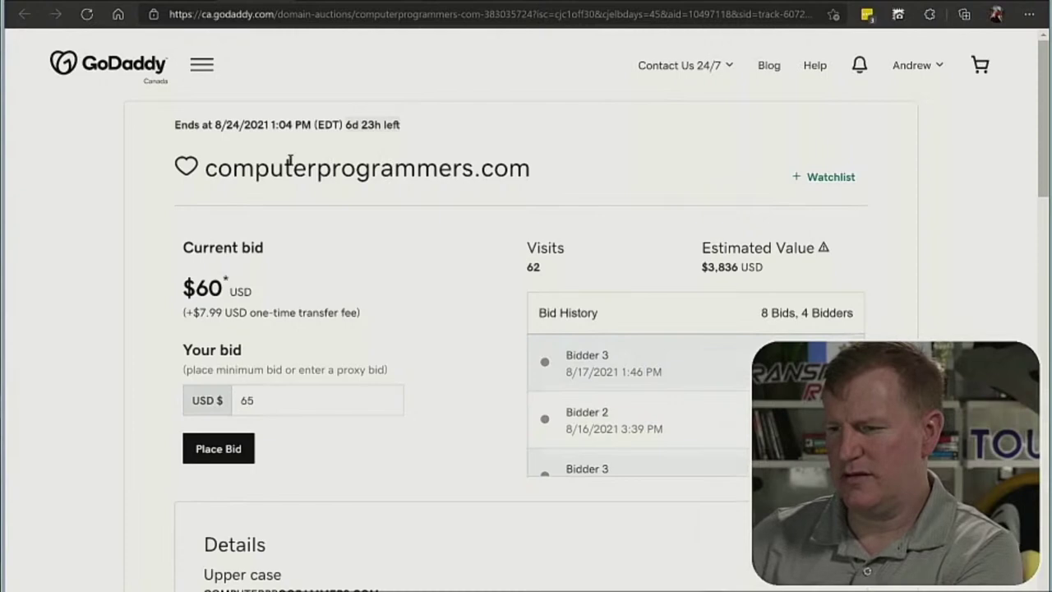
{"action": "left_click_drag", "start_coordinate": [294, 169], "coordinate": [474, 168]}
{"action": "left_click", "coordinate": [472, 184]}
{"action": "left_click_drag", "start_coordinate": [215, 170], "coordinate": [474, 180]}
{"action": "key", "text": "ctrl+c"}
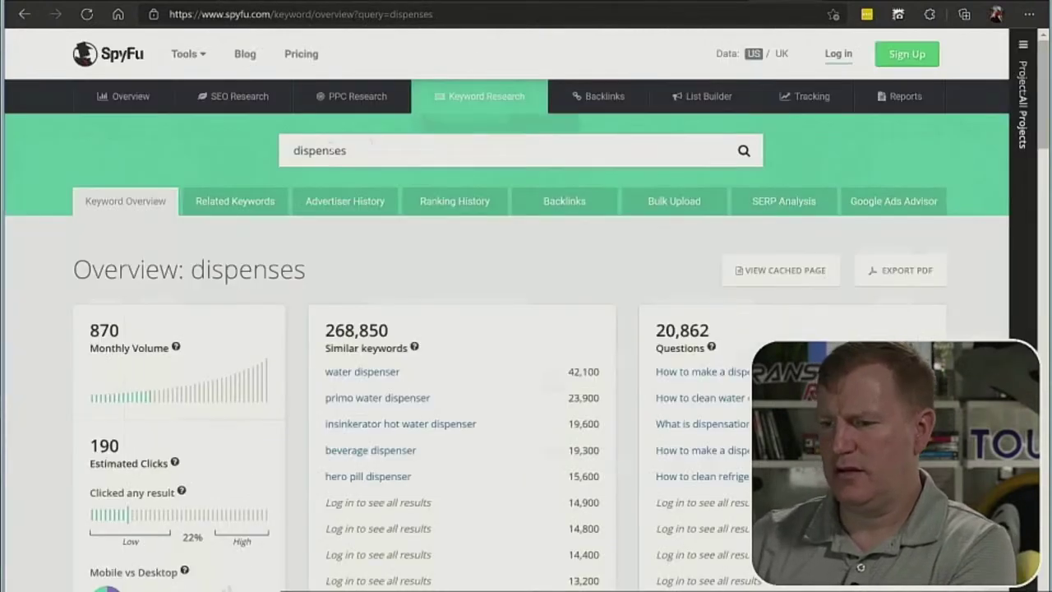
Look up the copied name in SpyFu as the two-word keyword "computer programmers".
{"action": "left_click", "coordinate": [374, 147]}
{"action": "key", "text": "ctrl+v"}
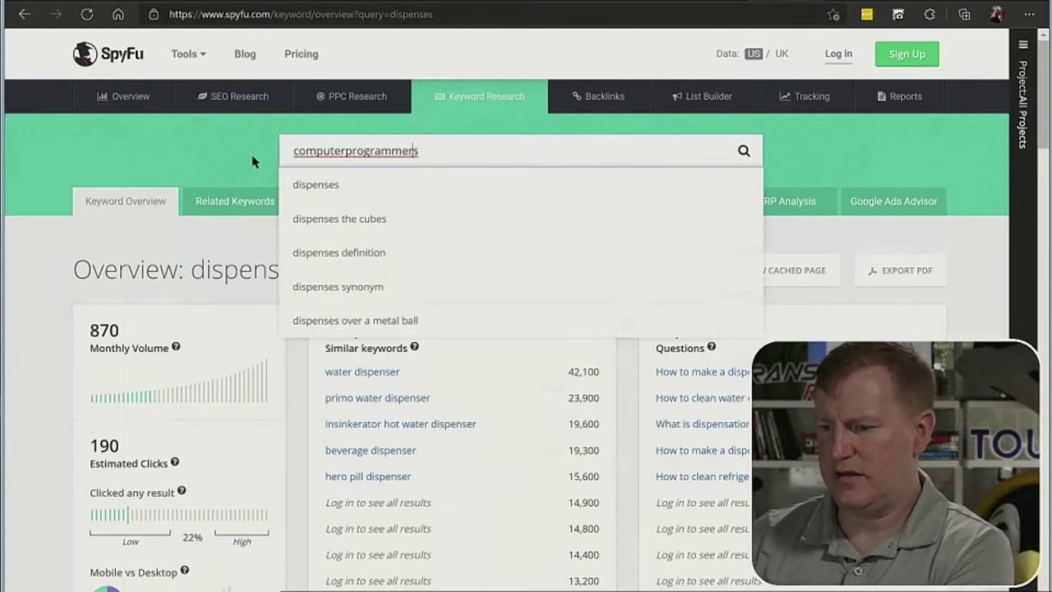
{"action": "key", "text": "Left"}
{"action": "key", "text": "Left"}
{"action": "key", "text": "Left"}
{"action": "key", "text": "Left"}
{"action": "key", "text": "Left"}
{"action": "key", "text": "Left"}
{"action": "key", "text": "Left"}
{"action": "key", "text": "Left"}
{"action": "key", "text": "Left"}
{"action": "key", "text": "Left"}
{"action": "key", "text": "Left"}
{"action": "key", "text": "Return"}
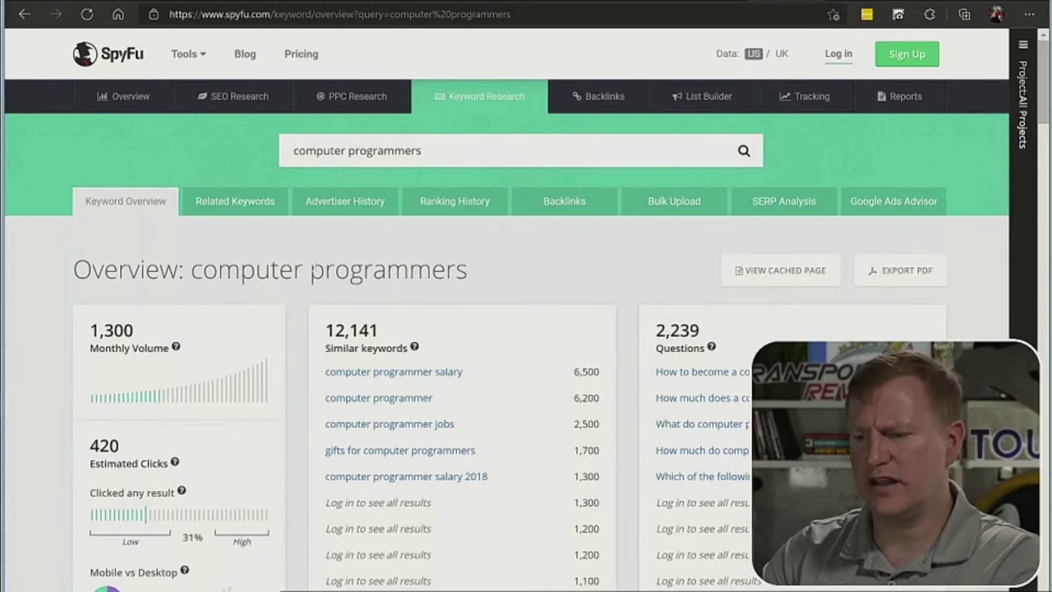
Examine the monthly volume, difficulty, cost per click and Google search volume for "computer programmers".
{"action": "left_click_drag", "start_coordinate": [310, 269], "coordinate": [289, 269]}
{"action": "left_click", "coordinate": [300, 269]}
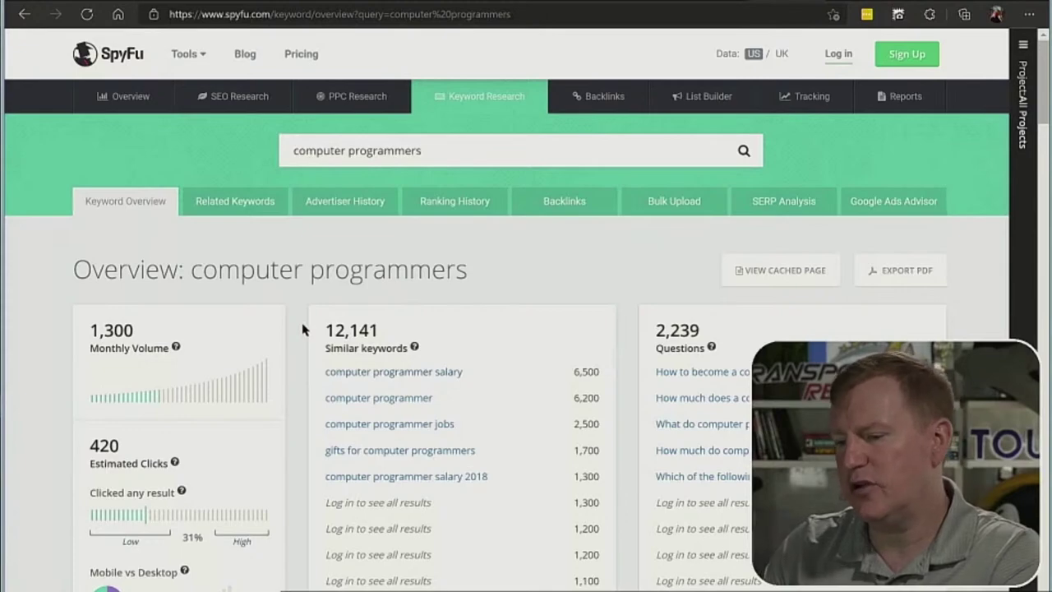
{"action": "scroll", "coordinate": [302, 329], "scroll_direction": "down", "scroll_amount": 1}
{"action": "scroll", "coordinate": [302, 329], "scroll_direction": "down", "scroll_amount": 7}
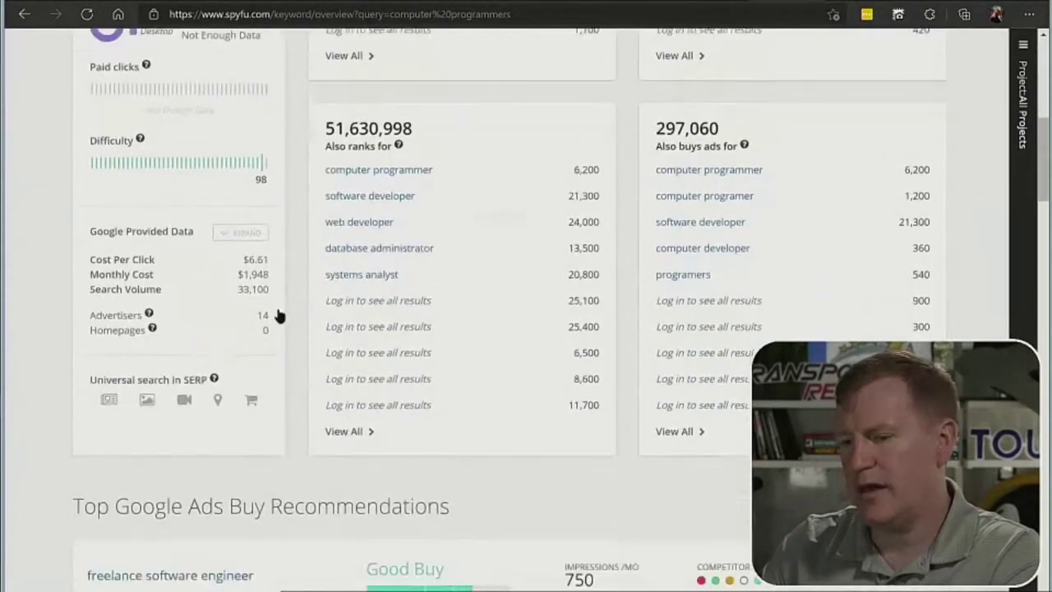
Review the cost per click, search volume, advertisers and monthly volume for "computer programmers" once more in SpyFu.
{"action": "double_click", "coordinate": [261, 217]}
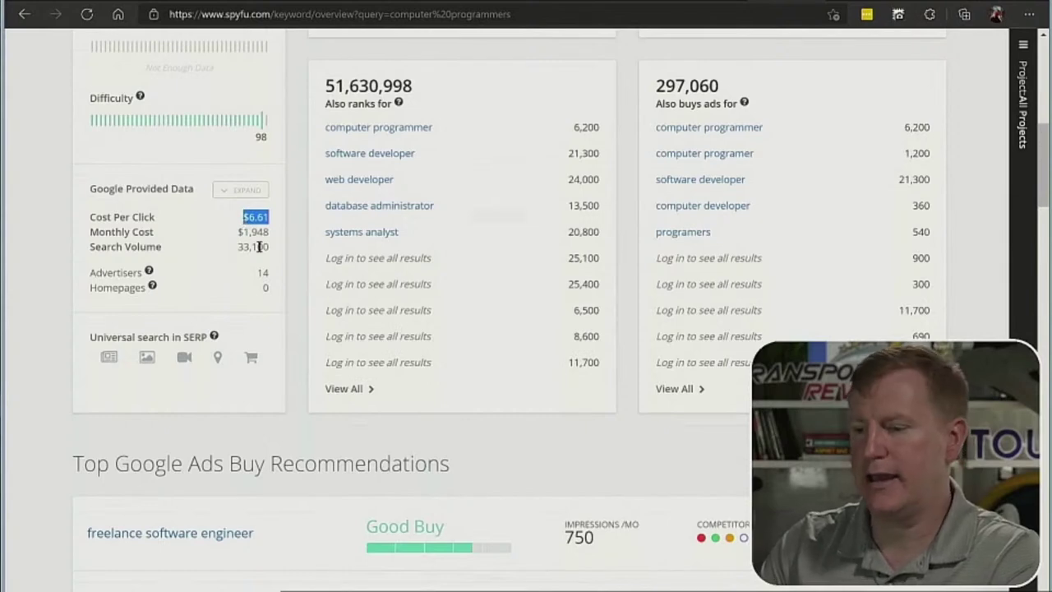
{"action": "left_click_drag", "start_coordinate": [260, 245], "coordinate": [268, 272]}
{"action": "left_click", "coordinate": [267, 271]}
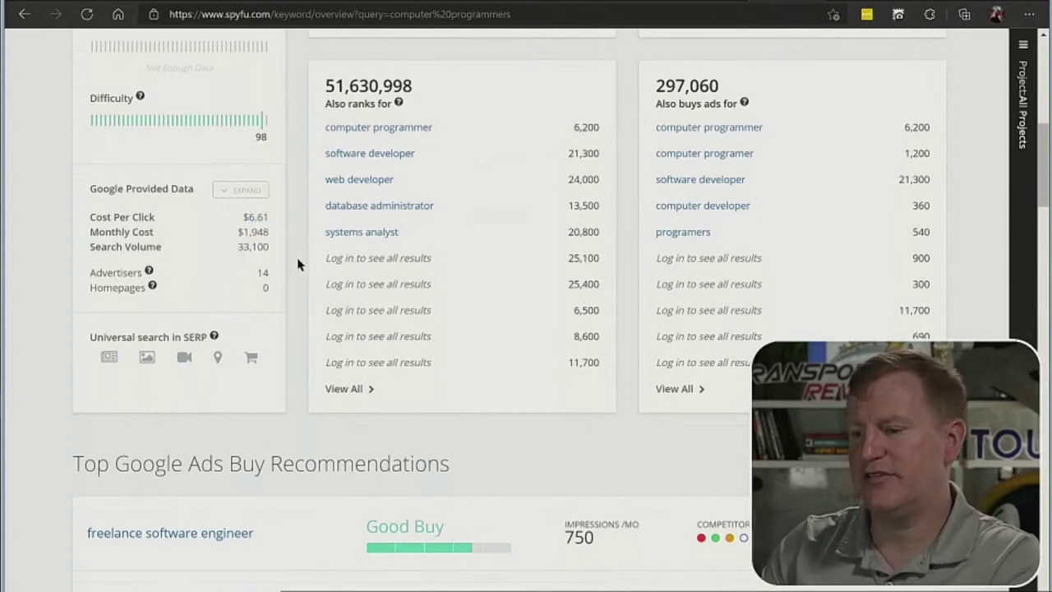
{"action": "scroll", "coordinate": [298, 264], "scroll_direction": "up", "scroll_amount": 5}
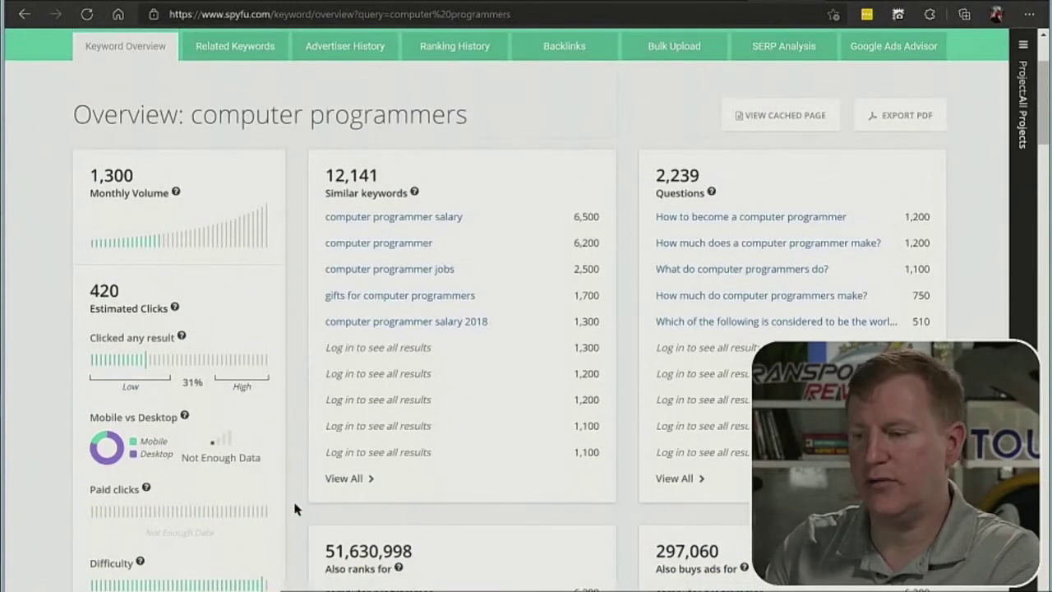
{"action": "scroll", "coordinate": [296, 509], "scroll_direction": "up", "scroll_amount": 2}
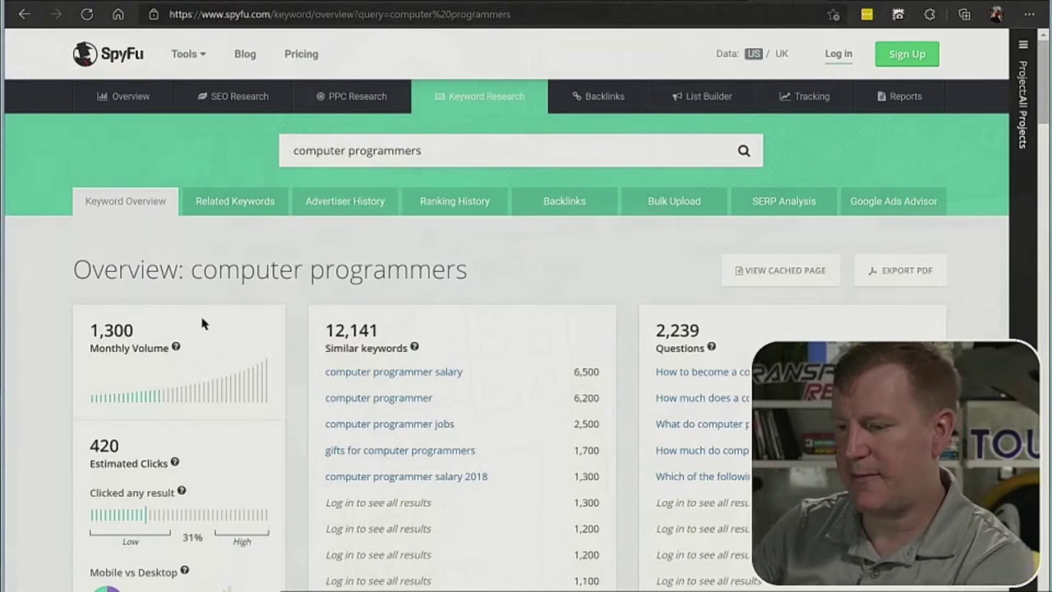
{"action": "left_click_drag", "start_coordinate": [106, 330], "coordinate": [134, 330]}
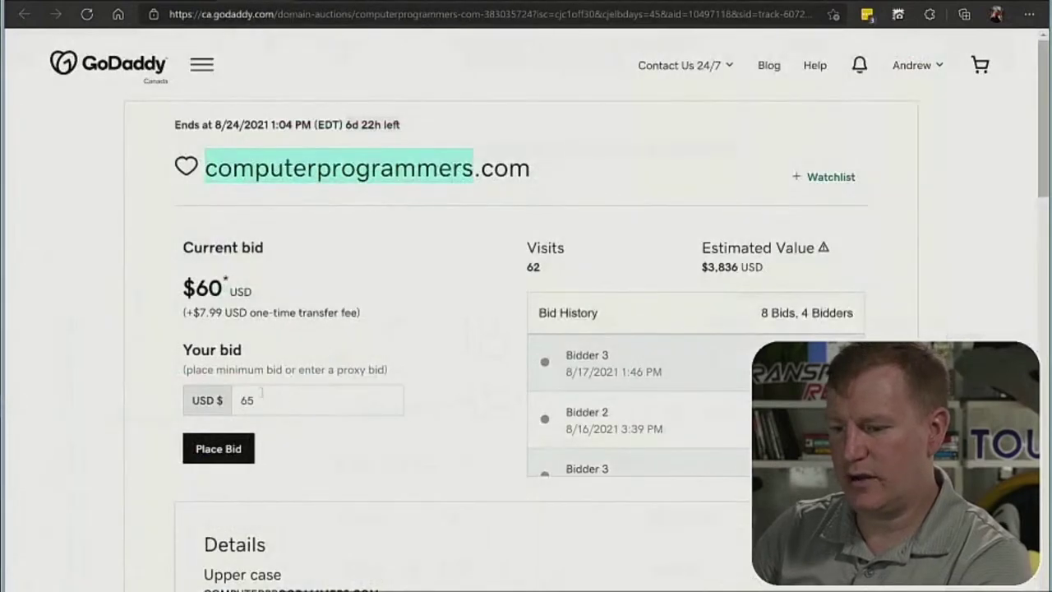
Switch to the computerprogrammers.com auction on GoDaddy, then place and confirm a proxy bid of $188.
{"action": "left_click_drag", "start_coordinate": [257, 400], "coordinate": [191, 400]}
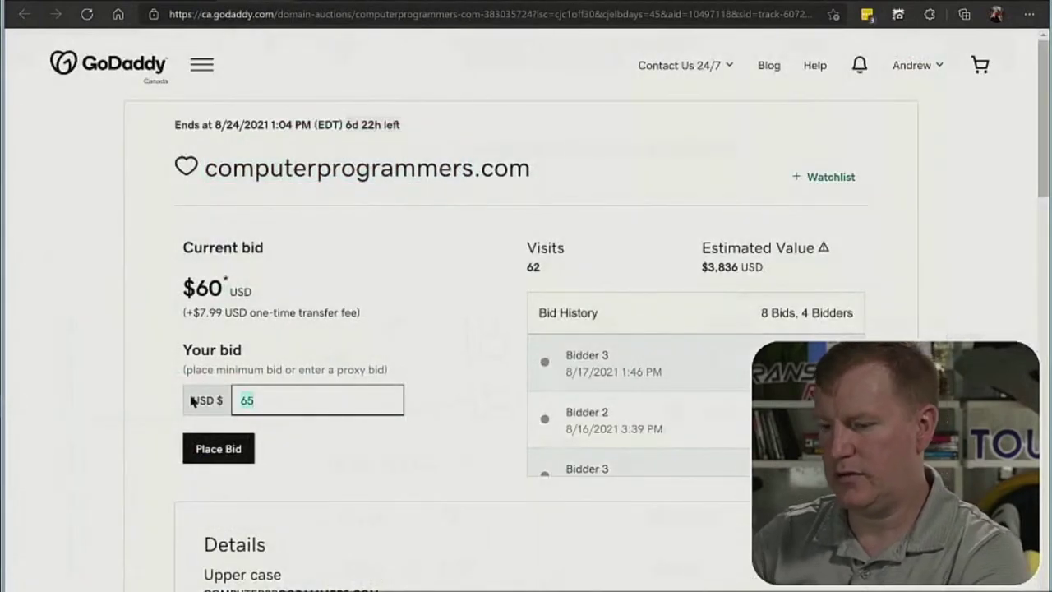
{"action": "type", "text": "188"}
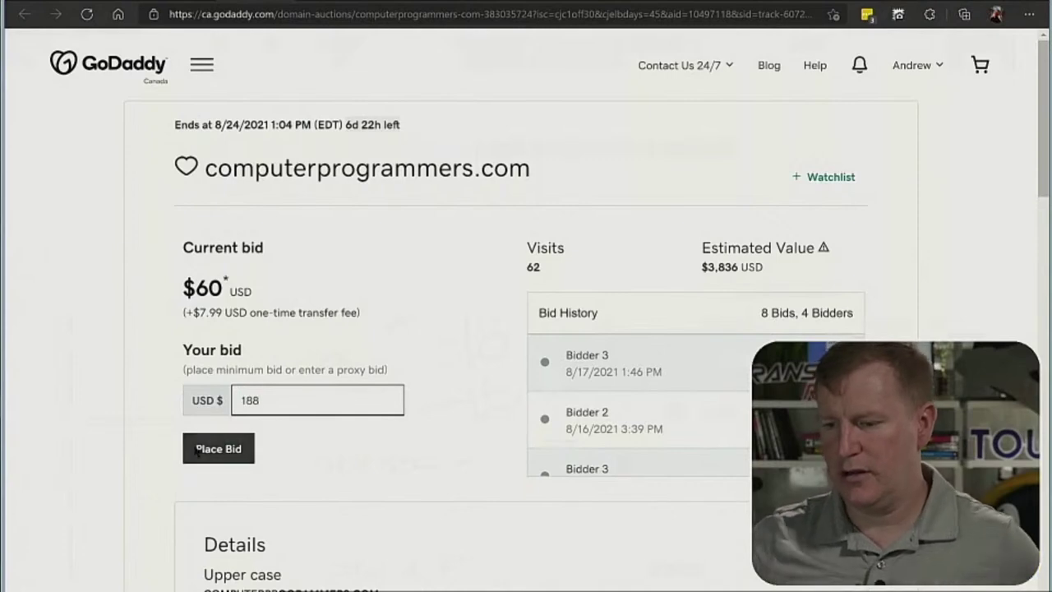
{"action": "left_click", "coordinate": [195, 449]}
{"action": "left_click", "coordinate": [340, 265]}
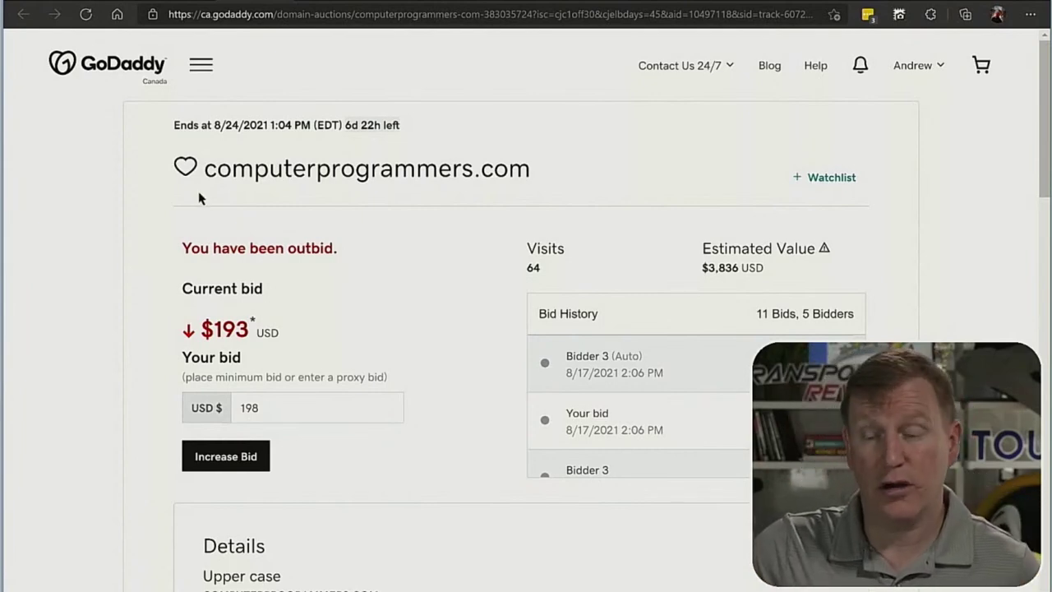
{"action": "left_click_drag", "start_coordinate": [208, 170], "coordinate": [526, 170]}
{"action": "left_click", "coordinate": [526, 170]}
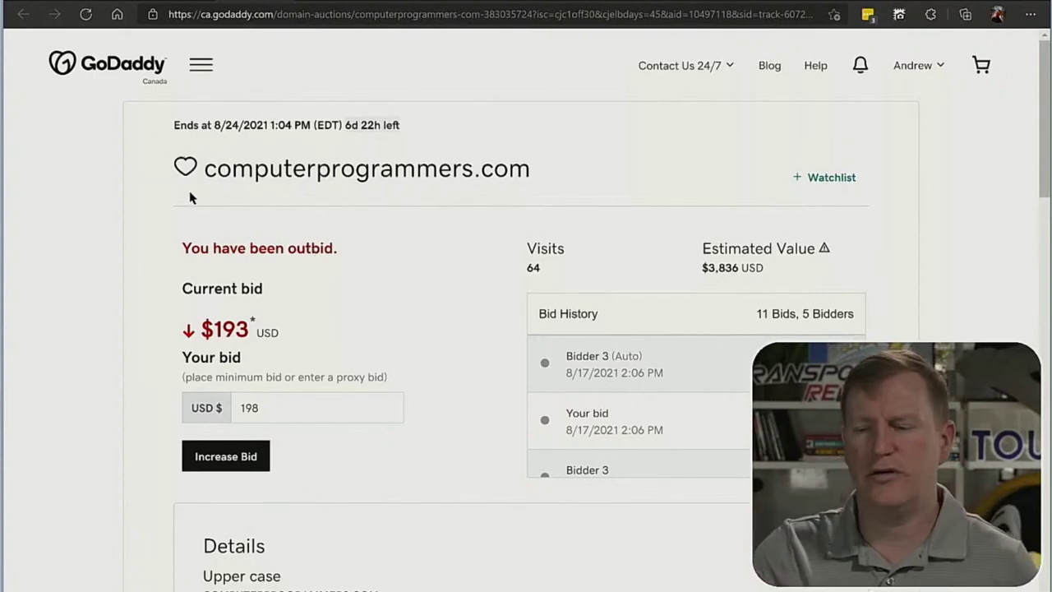
Return to the expired domain list and look through the names below ComputerProgrammers.com for further promising candidates.
{"action": "left_click", "coordinate": [116, 13]}
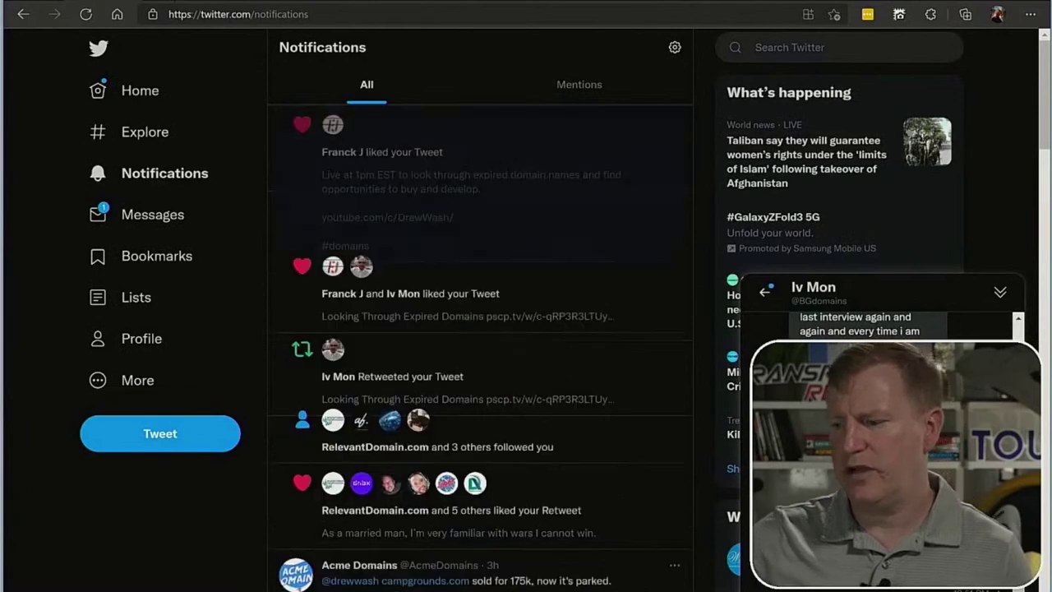
{"action": "key", "text": "alt+Left"}
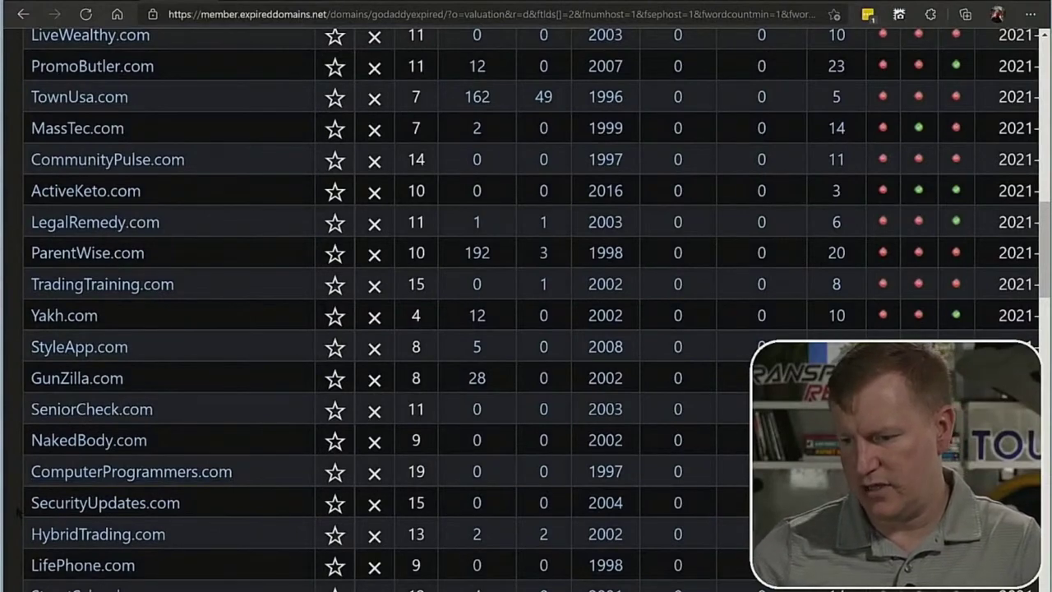
{"action": "scroll", "coordinate": [18, 511], "scroll_direction": "down", "scroll_amount": 6}
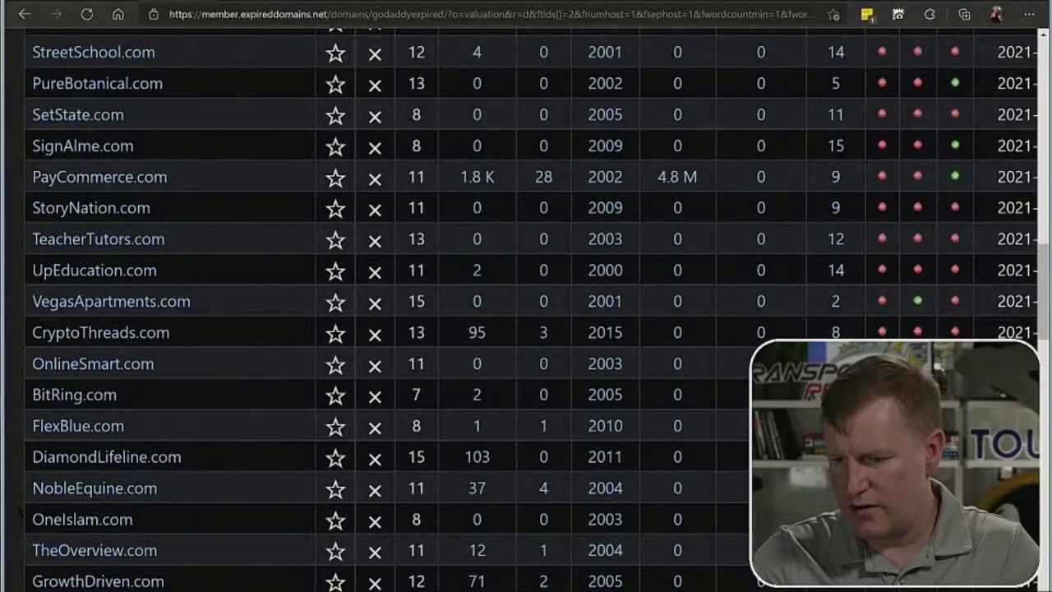
{"action": "scroll", "coordinate": [525, 328], "scroll_direction": "down", "scroll_amount": 3}
{"action": "scroll", "coordinate": [19, 509], "scroll_direction": "down", "scroll_amount": 5}
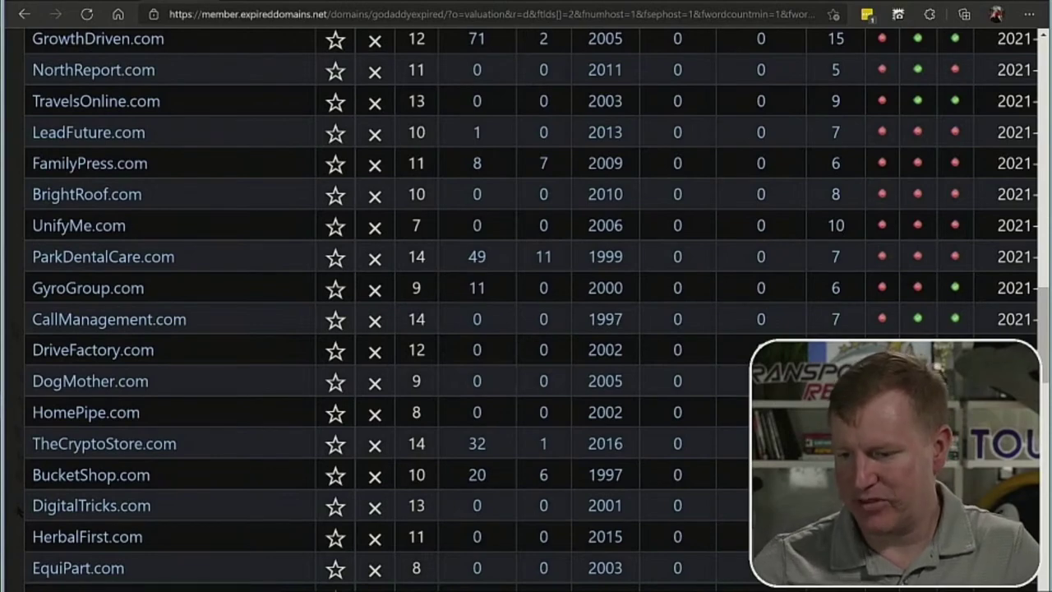
{"action": "scroll", "coordinate": [18, 509], "scroll_direction": "down", "scroll_amount": 7}
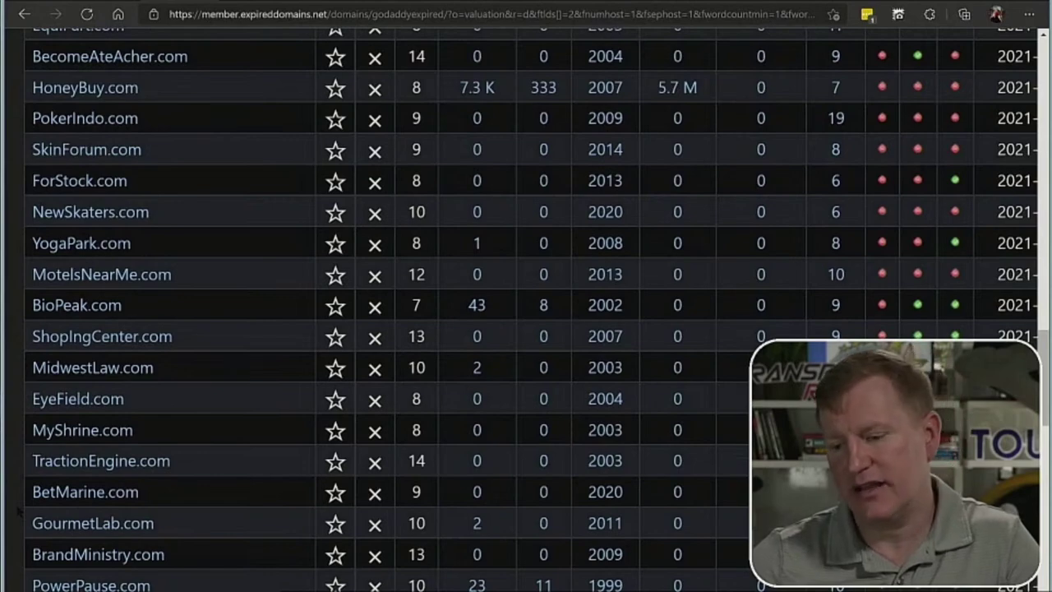
{"action": "scroll", "coordinate": [18, 511], "scroll_direction": "down", "scroll_amount": 7}
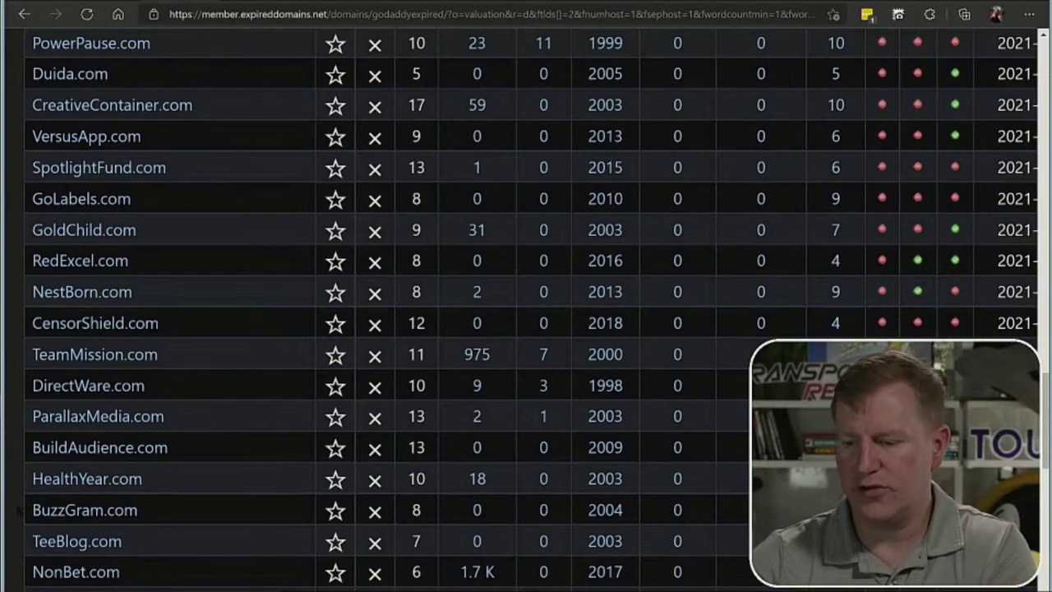
{"action": "scroll", "coordinate": [526, 312], "scroll_direction": "down", "scroll_amount": 7}
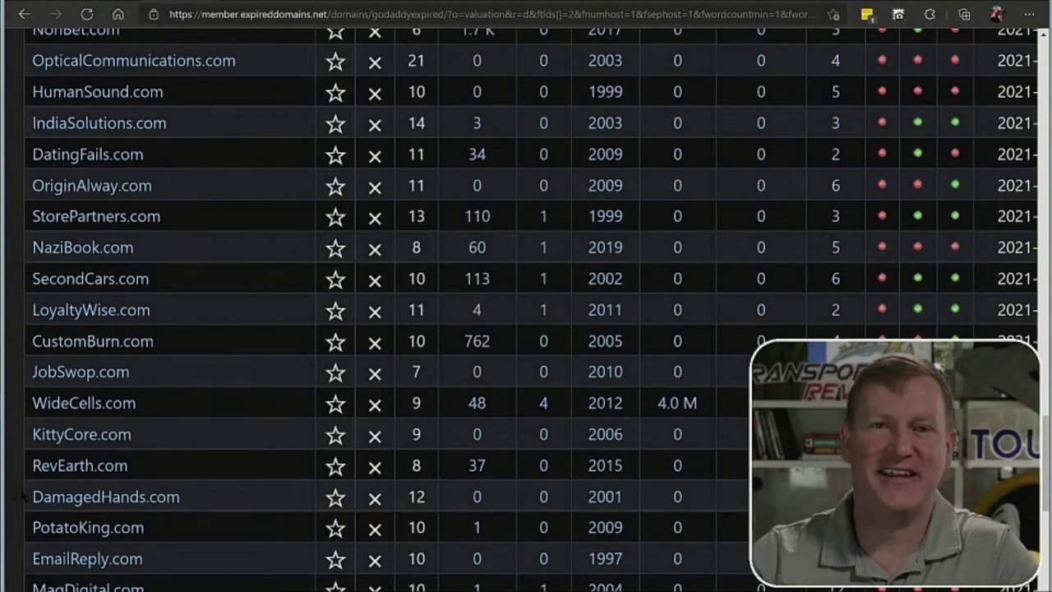
{"action": "scroll", "coordinate": [22, 493], "scroll_direction": "down", "scroll_amount": 6}
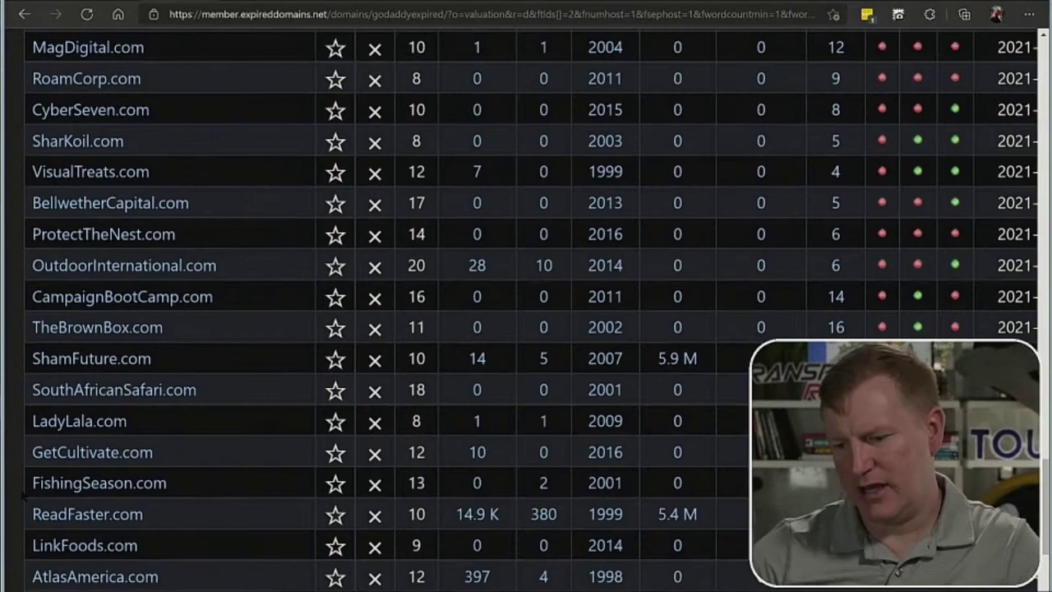
{"action": "scroll", "coordinate": [66, 115], "scroll_direction": "down", "scroll_amount": 7}
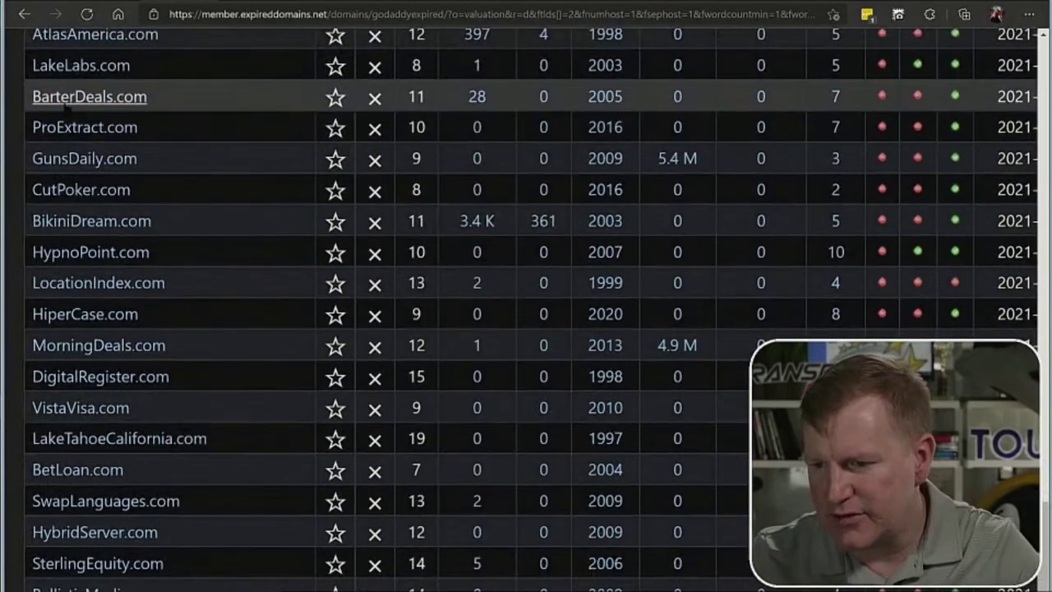
Open BarterDeals.com from the domain list and look up the keyword "barter deals" in SpyFu.
{"action": "left_click", "coordinate": [66, 104]}
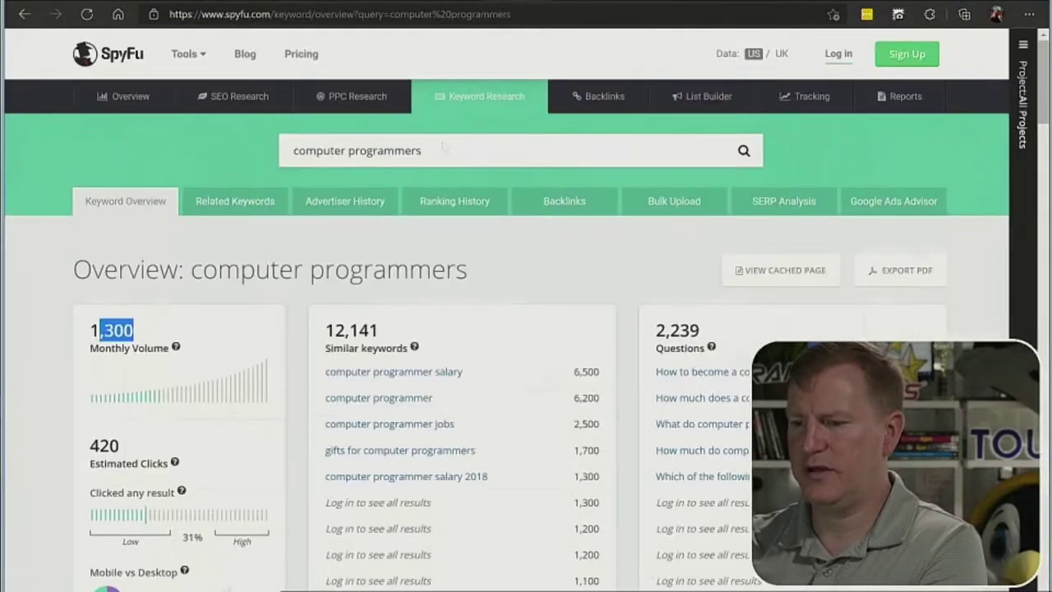
{"action": "left_click", "coordinate": [442, 148]}
{"action": "left_click_drag", "start_coordinate": [442, 147], "coordinate": [285, 146]}
{"action": "type", "text": "bart"}
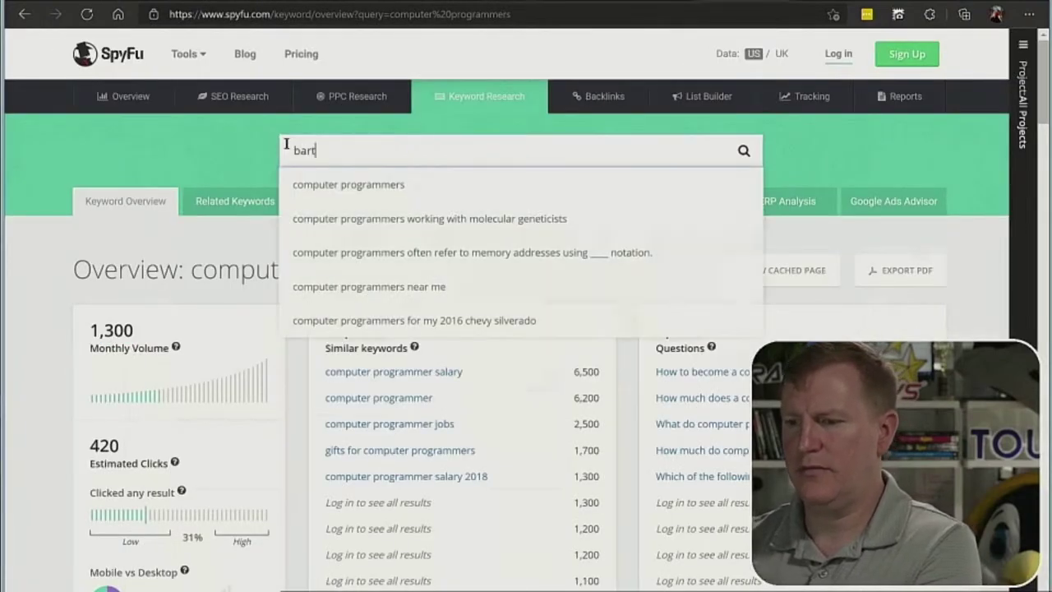
{"action": "type", "text": "er deals"}
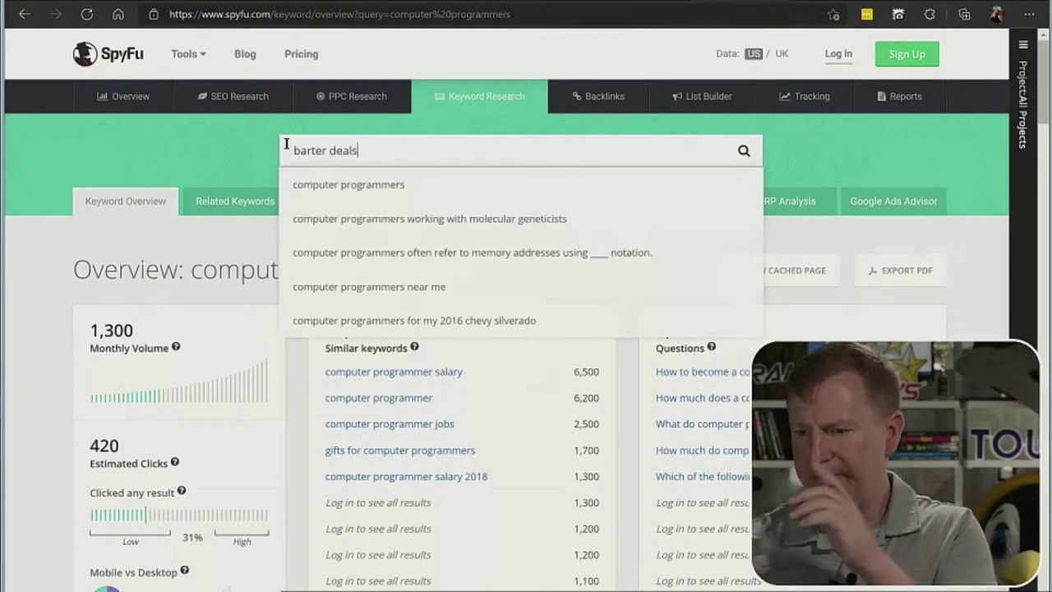
{"action": "key", "text": "Return"}
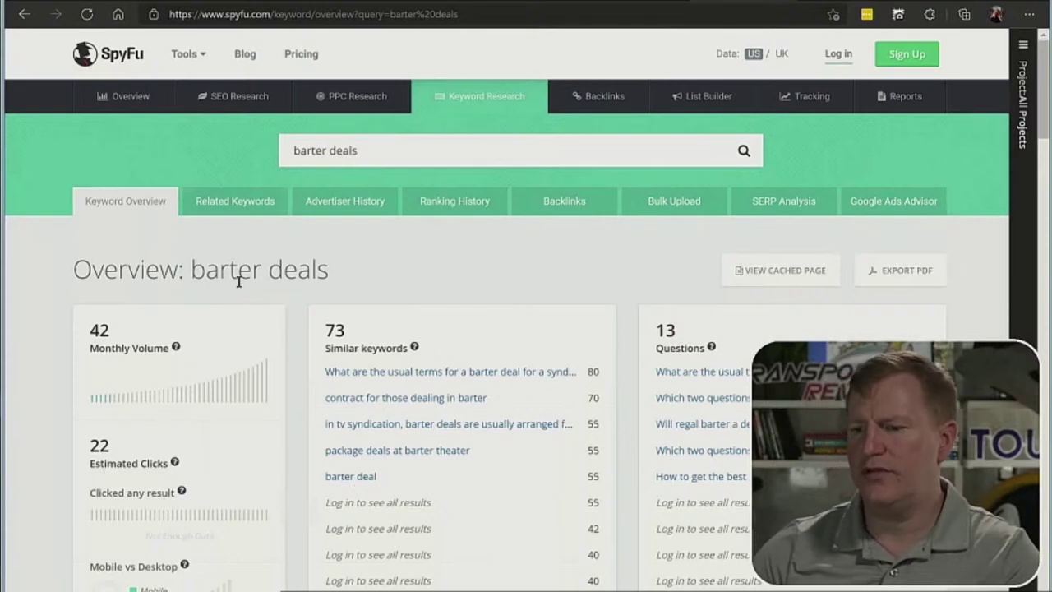
Open the LocationIndex.com auction from the domain list, place and confirm a $12 bid, and close the auction page.
{"action": "key", "text": "ctrl+Tab"}
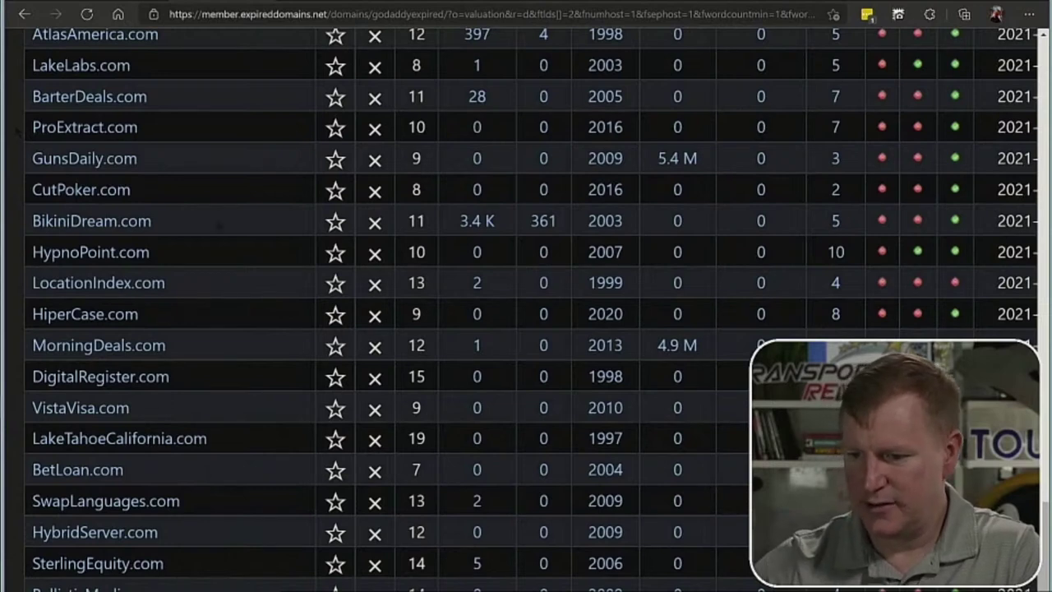
{"action": "left_click", "coordinate": [113, 288]}
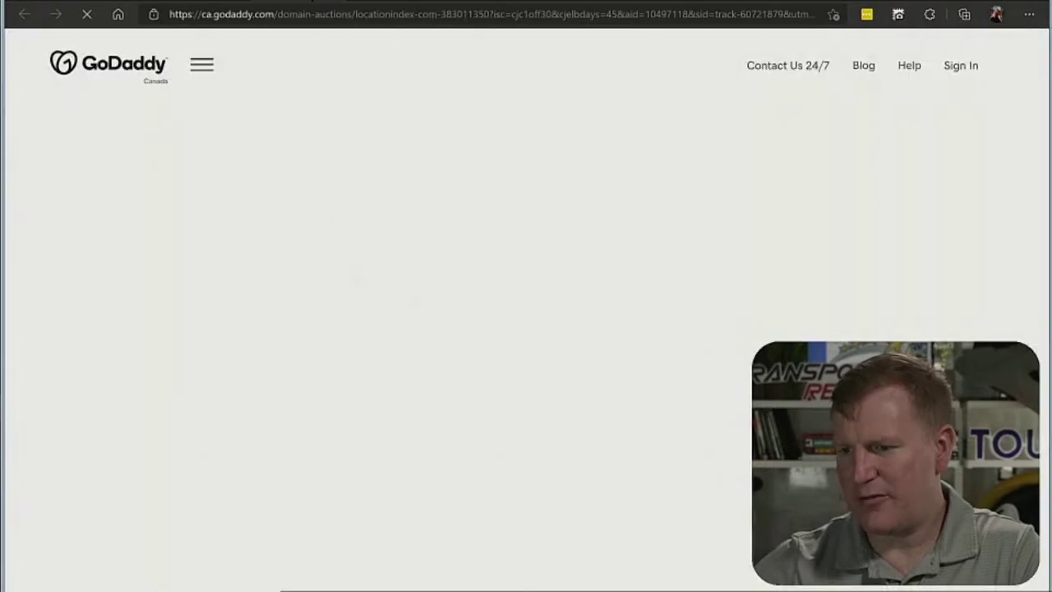
{"action": "left_click", "coordinate": [218, 414]}
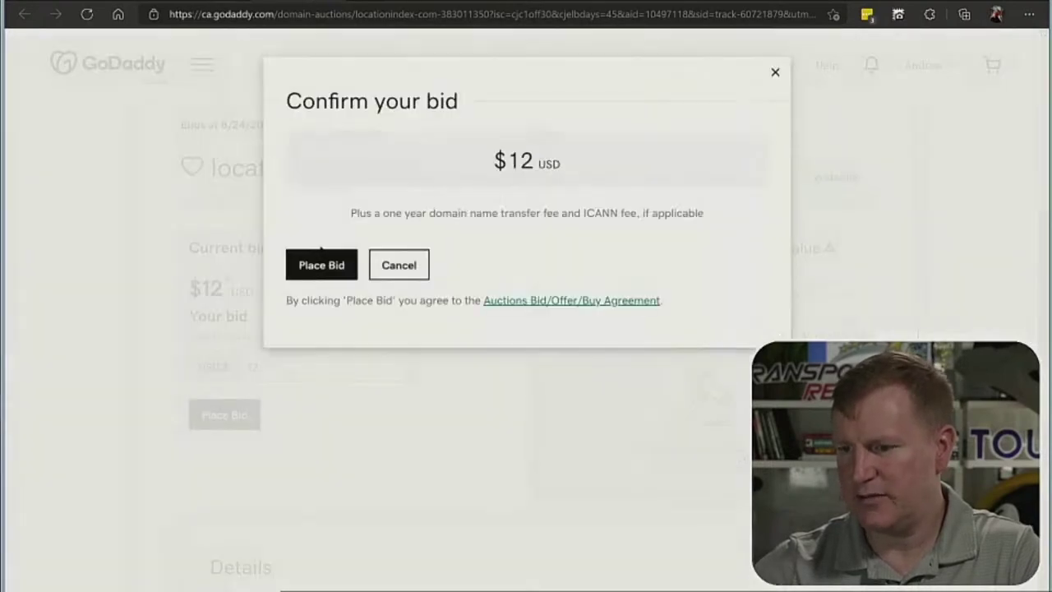
{"action": "left_click", "coordinate": [316, 263]}
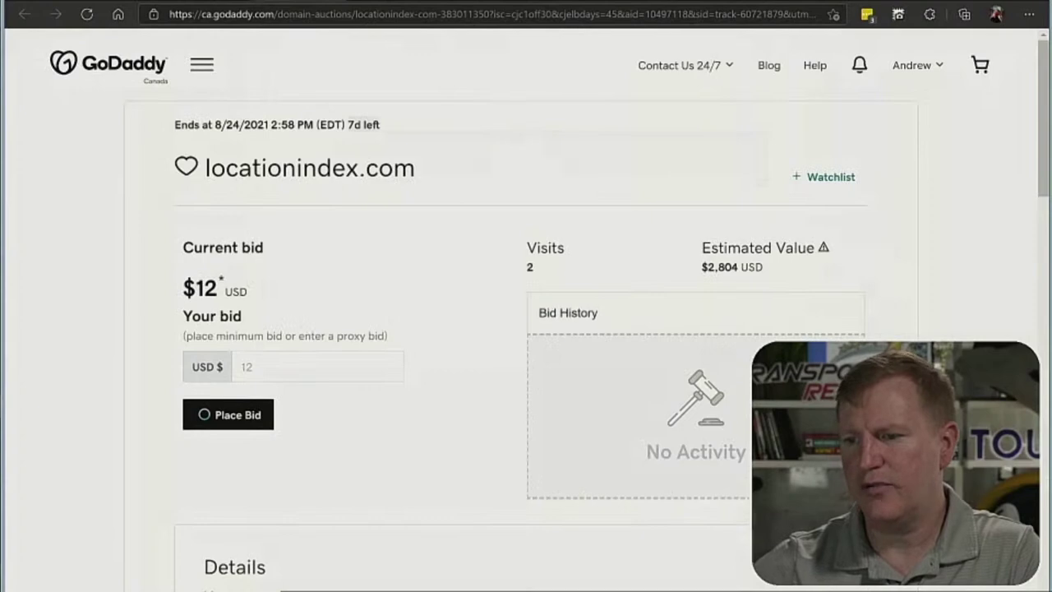
{"action": "key", "text": "ctrl+w"}
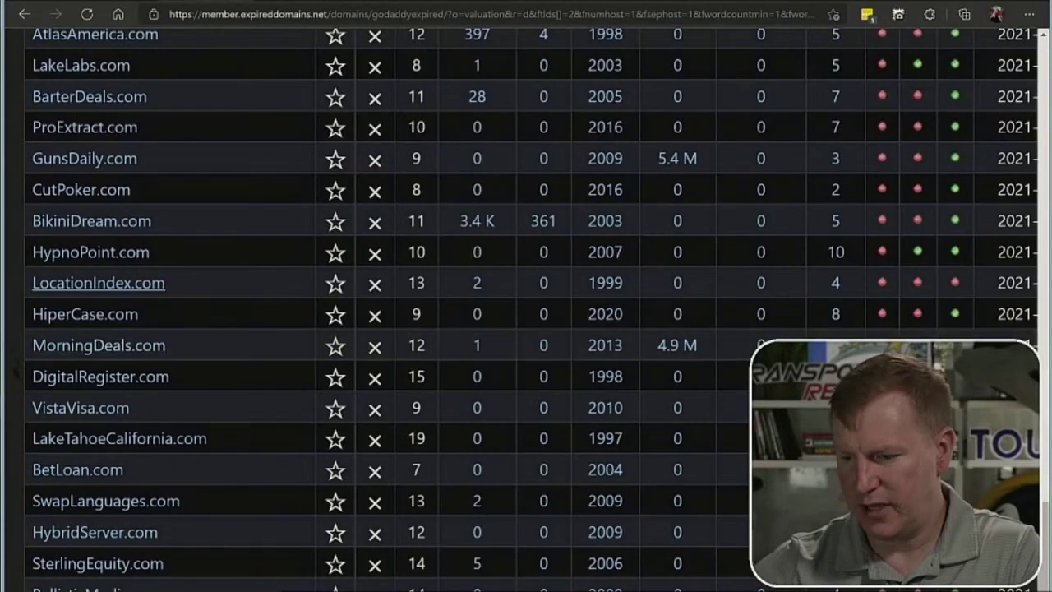
Open the OnlineDealers.com auction at the end of the domain list, place and confirm a $105 bid, and return to the list.
{"action": "scroll", "coordinate": [15, 372], "scroll_direction": "down", "scroll_amount": 3}
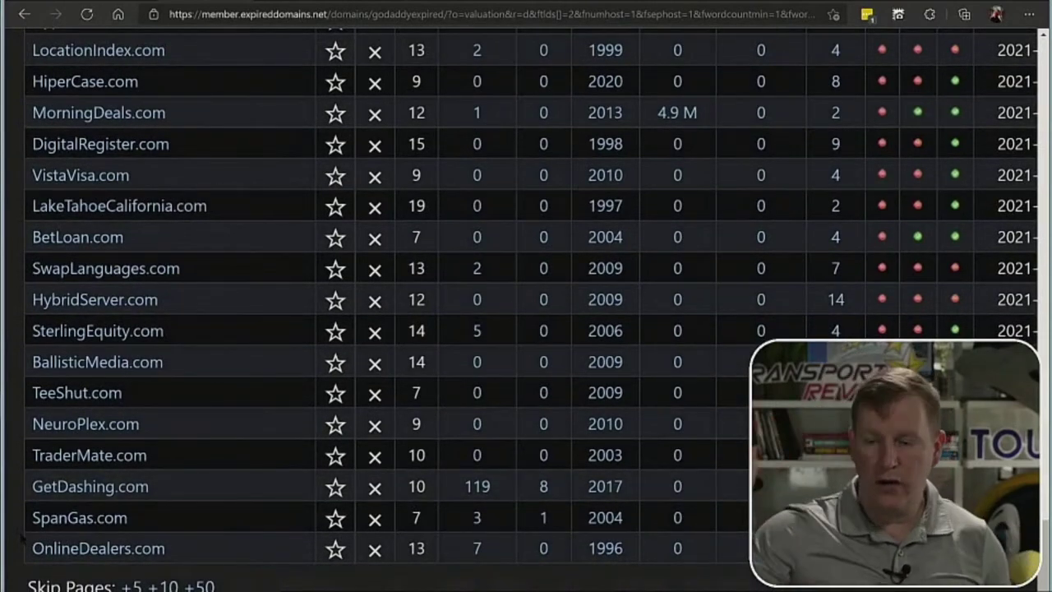
{"action": "left_click", "coordinate": [74, 552]}
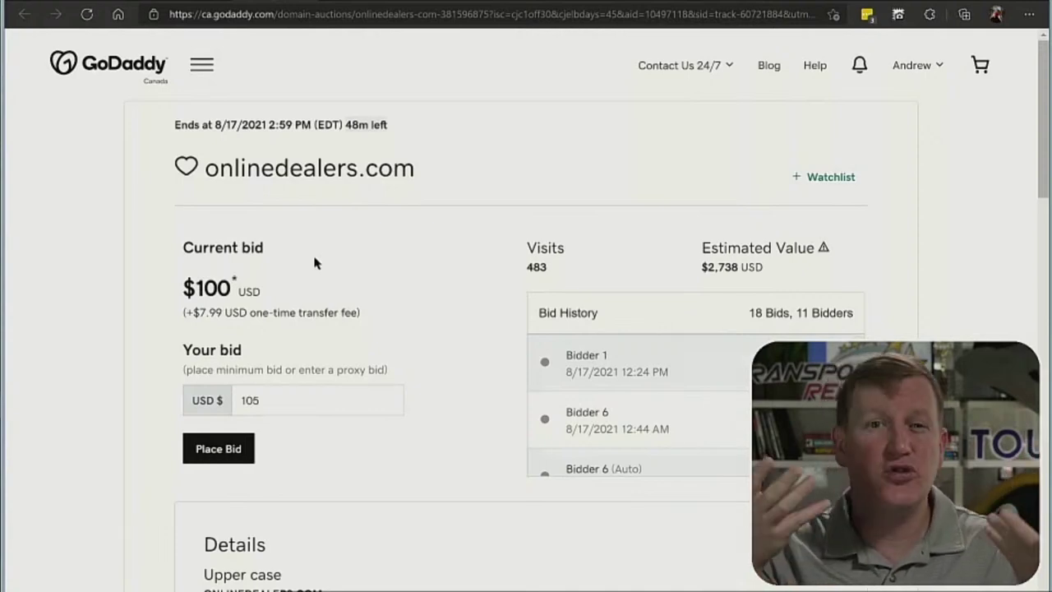
{"action": "left_click", "coordinate": [219, 449]}
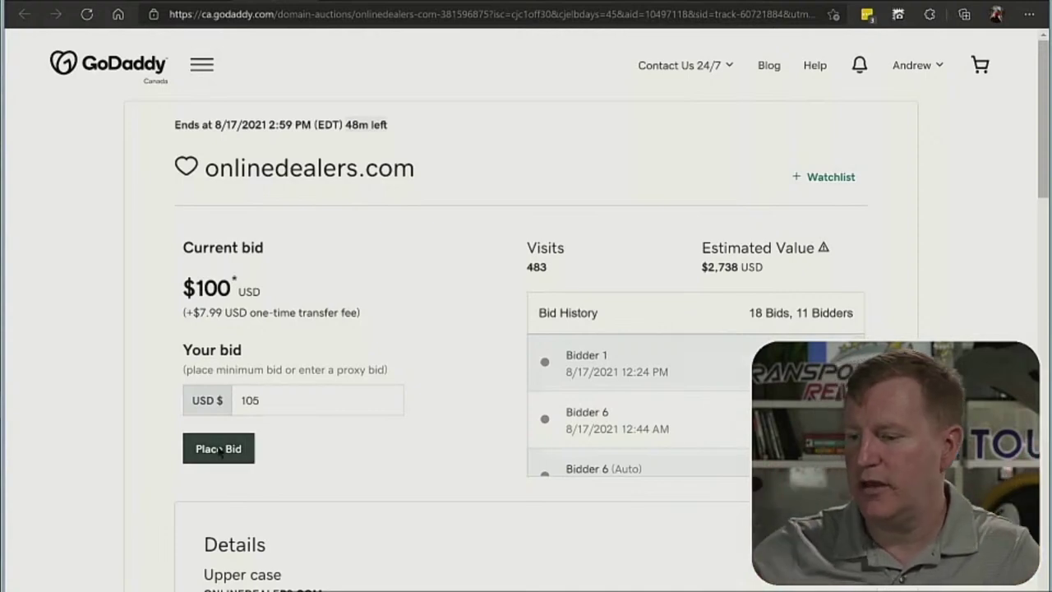
{"action": "left_click", "coordinate": [321, 263]}
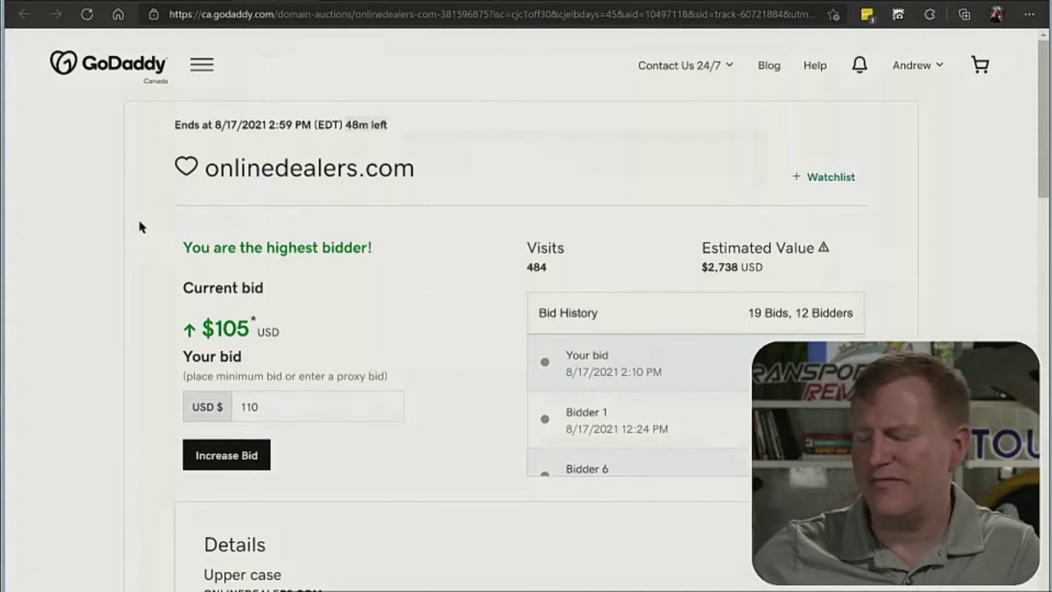
{"action": "left_click", "coordinate": [191, 3]}
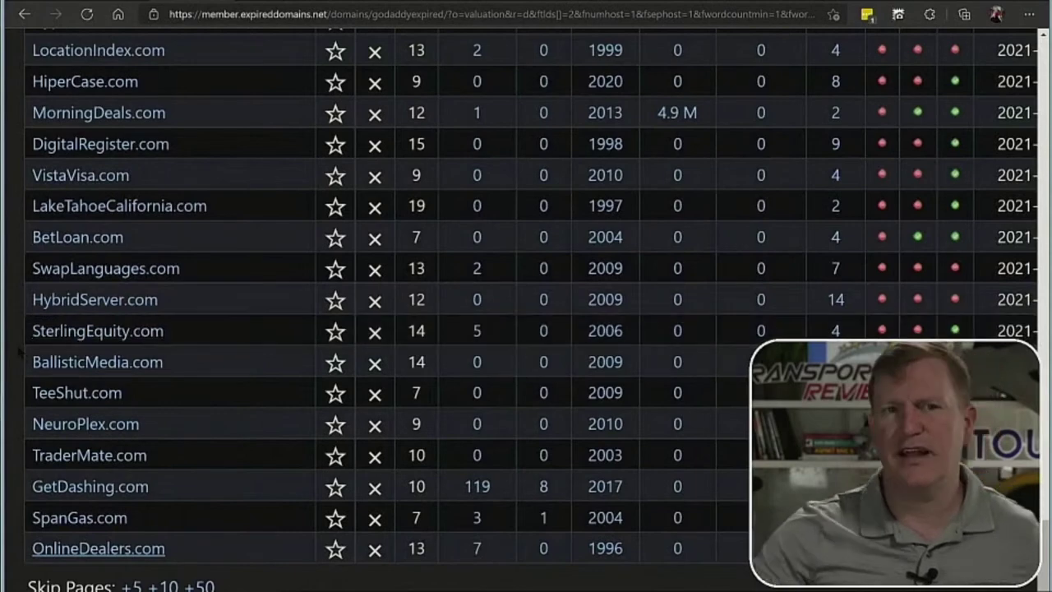